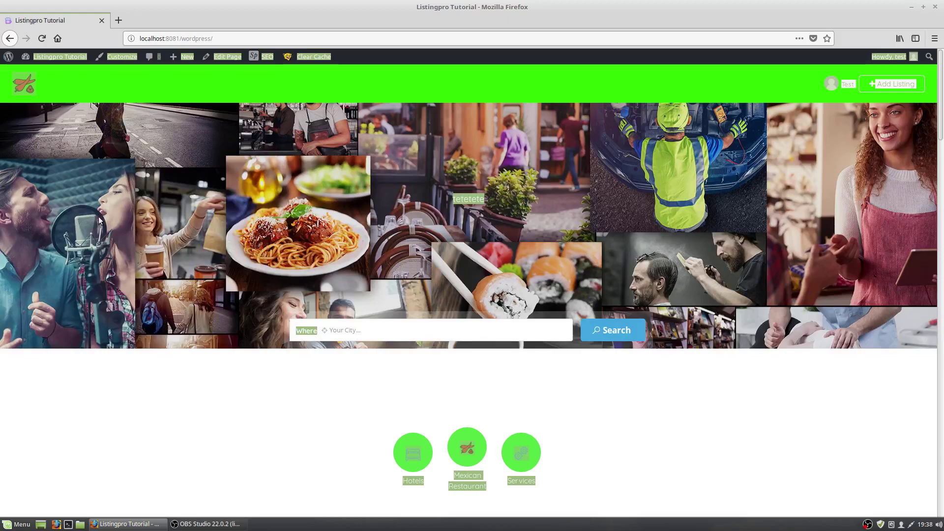
Step: Scroll through the dashboard and clear the accidental highlight on the page
{"action": "scroll", "coordinate": [354, 341], "scroll_direction": "down", "scroll_amount": 5}
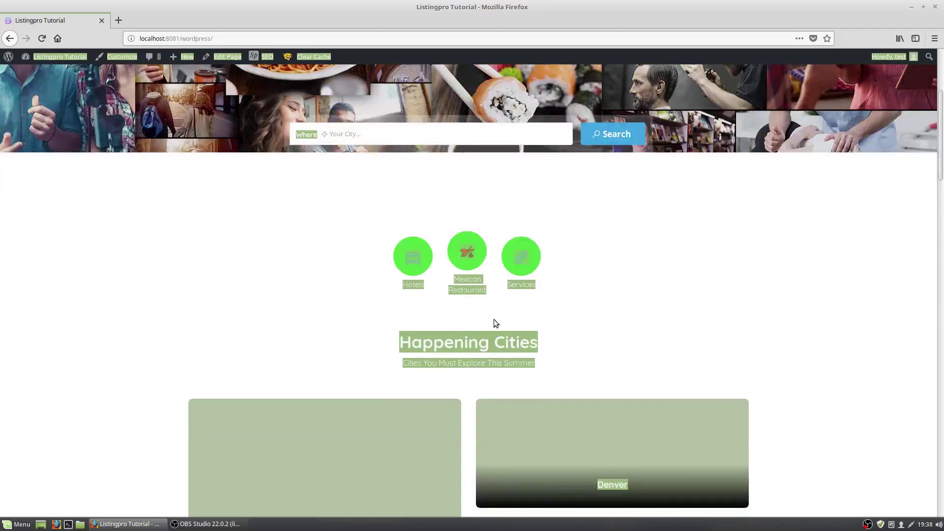
{"action": "scroll", "coordinate": [494, 319], "scroll_direction": "down", "scroll_amount": 5}
{"action": "left_click", "coordinate": [688, 185]}
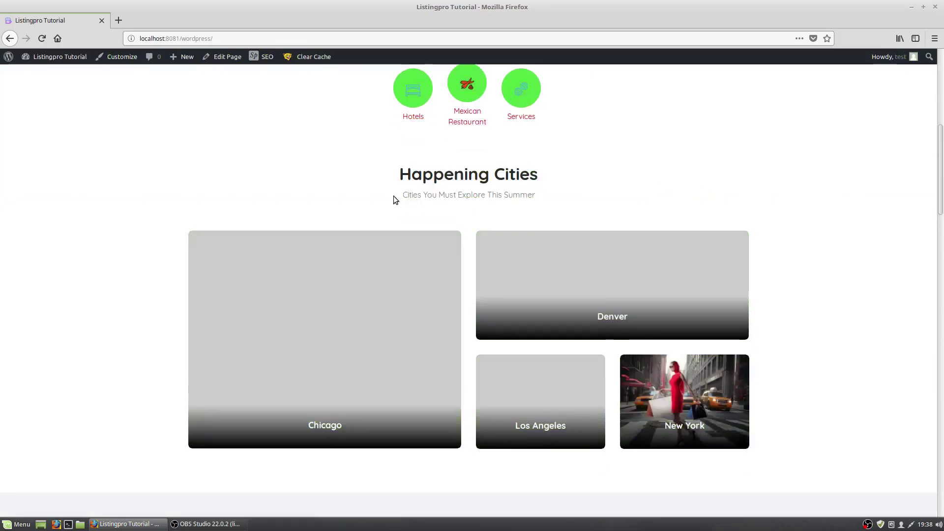
{"action": "scroll", "coordinate": [490, 302], "scroll_direction": "down", "scroll_amount": 6}
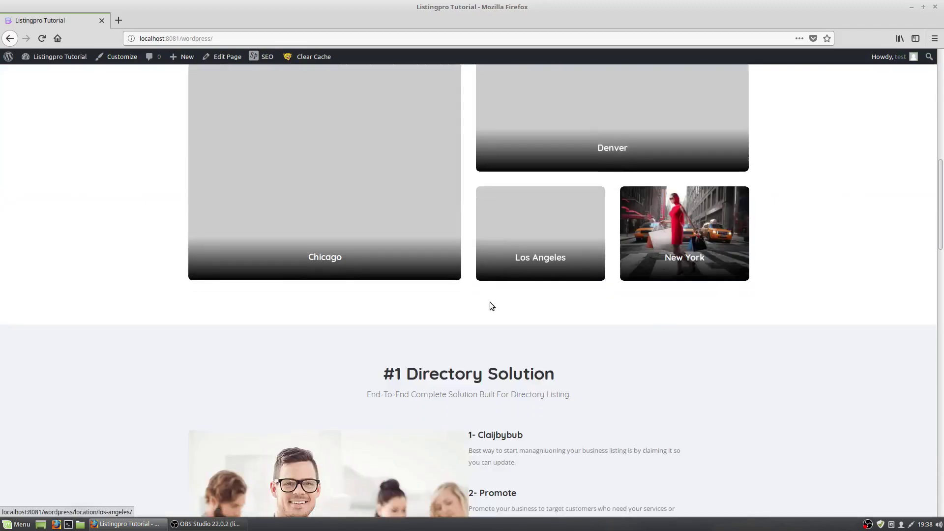
{"action": "scroll", "coordinate": [494, 275], "scroll_direction": "down", "scroll_amount": 6}
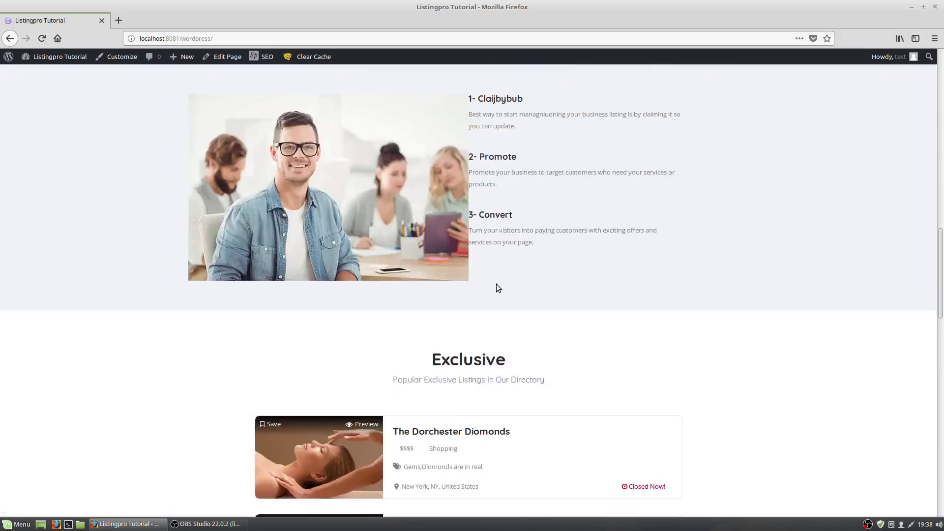
{"action": "scroll", "coordinate": [622, 366], "scroll_direction": "down", "scroll_amount": 6}
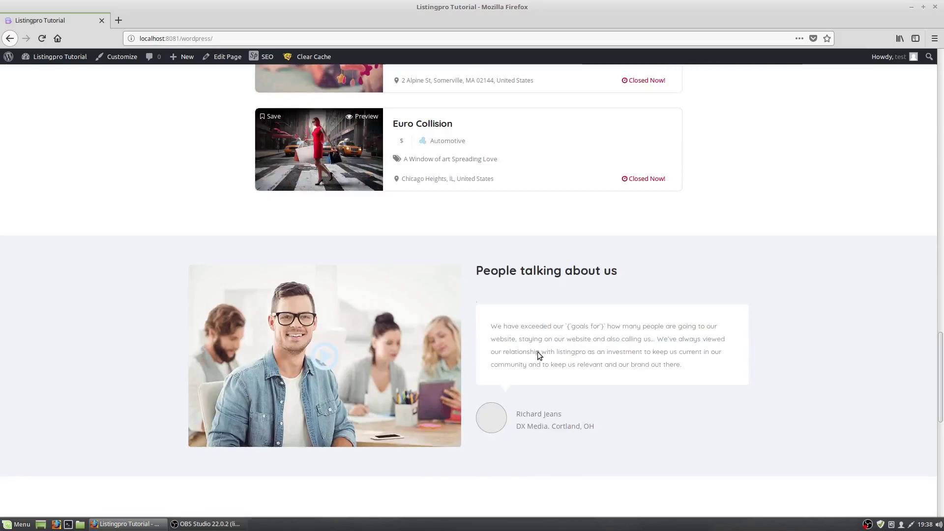
{"action": "scroll", "coordinate": [538, 352], "scroll_direction": "down", "scroll_amount": 6}
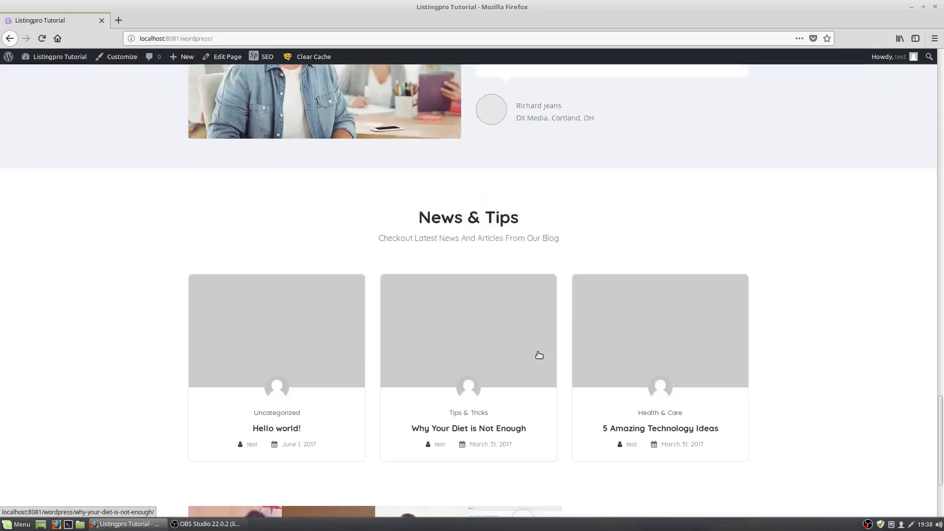
{"action": "scroll", "coordinate": [492, 362], "scroll_direction": "down", "scroll_amount": 3}
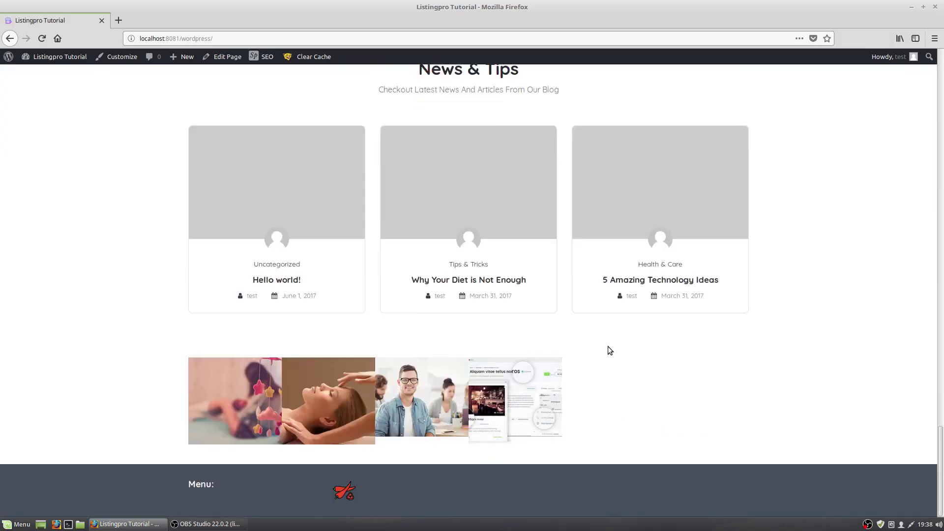
{"action": "scroll", "coordinate": [608, 349], "scroll_direction": "up", "scroll_amount": 7}
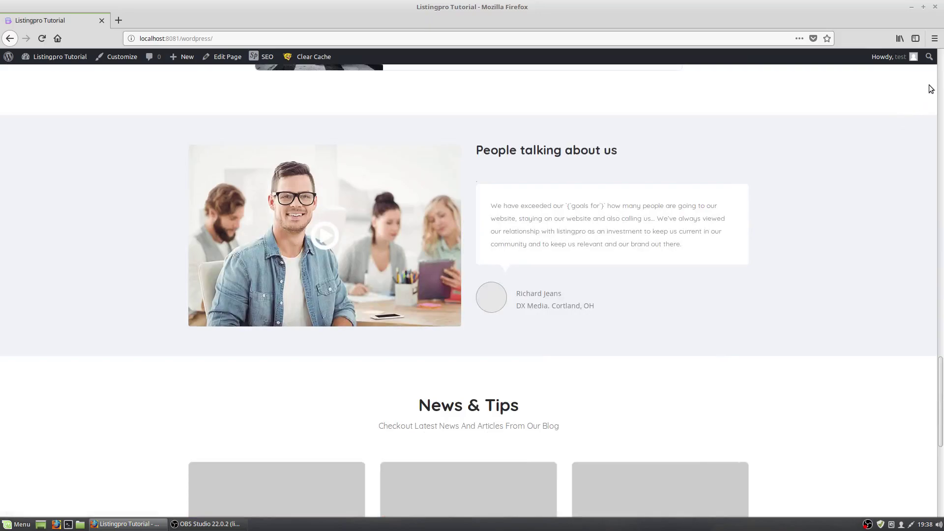
{"action": "left_click", "coordinate": [943, 73]}
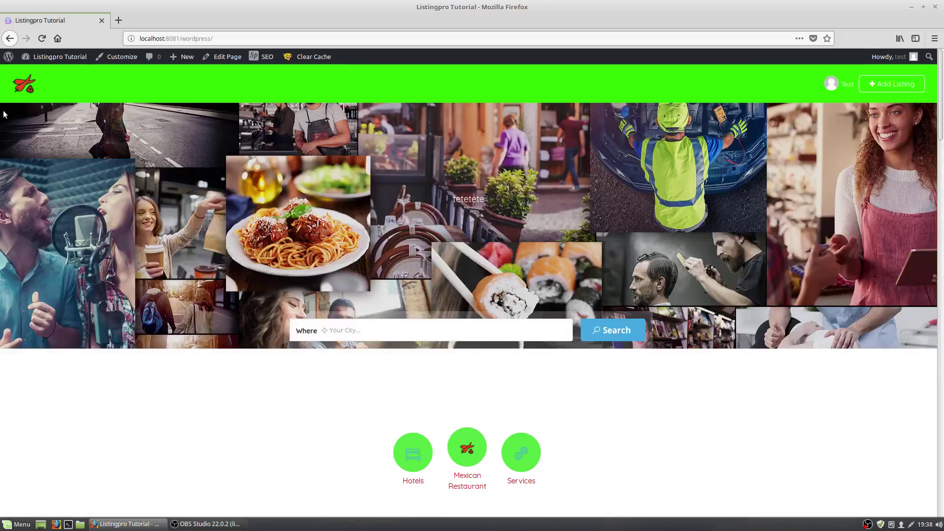
Step: Open the Home page in the editor from the All Pages list
{"action": "mouse_move", "coordinate": [35, 59]}
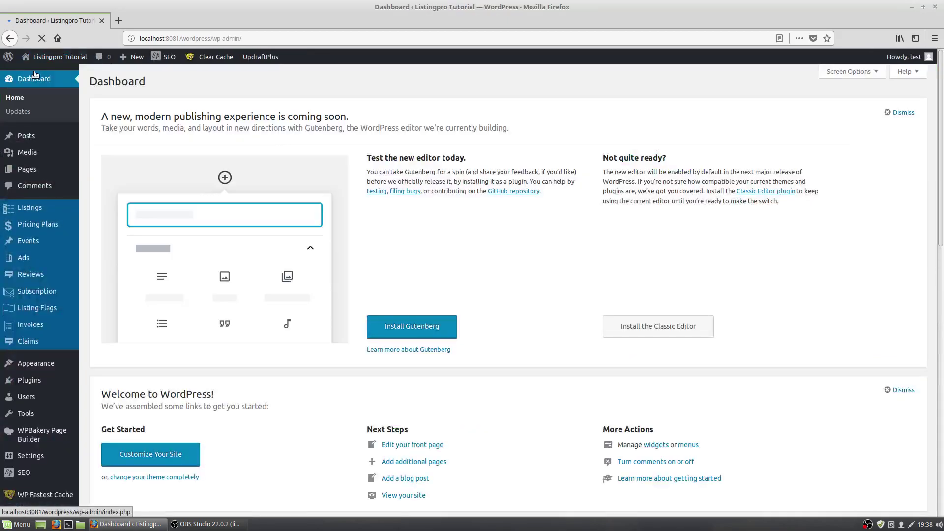
{"action": "mouse_move", "coordinate": [47, 213]}
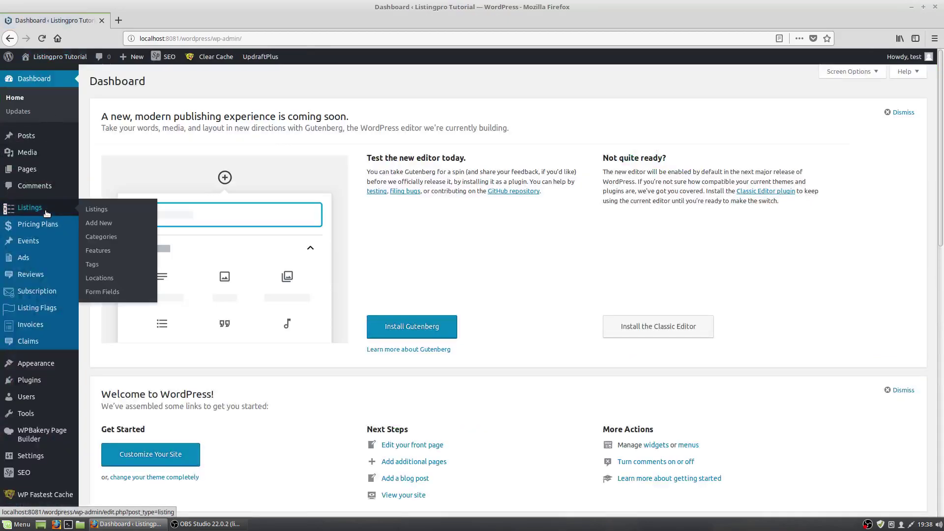
{"action": "mouse_move", "coordinate": [32, 170]}
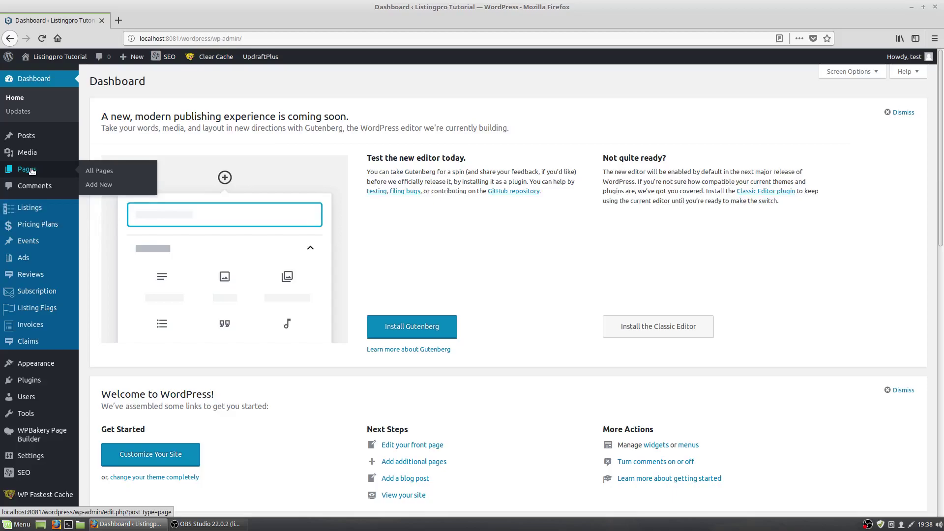
{"action": "left_click", "coordinate": [32, 170]}
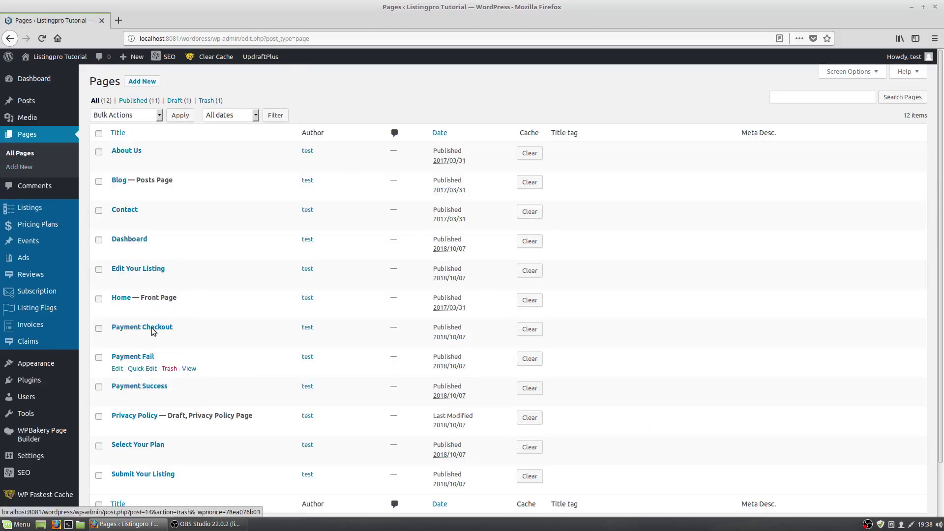
{"action": "left_click", "coordinate": [128, 298]}
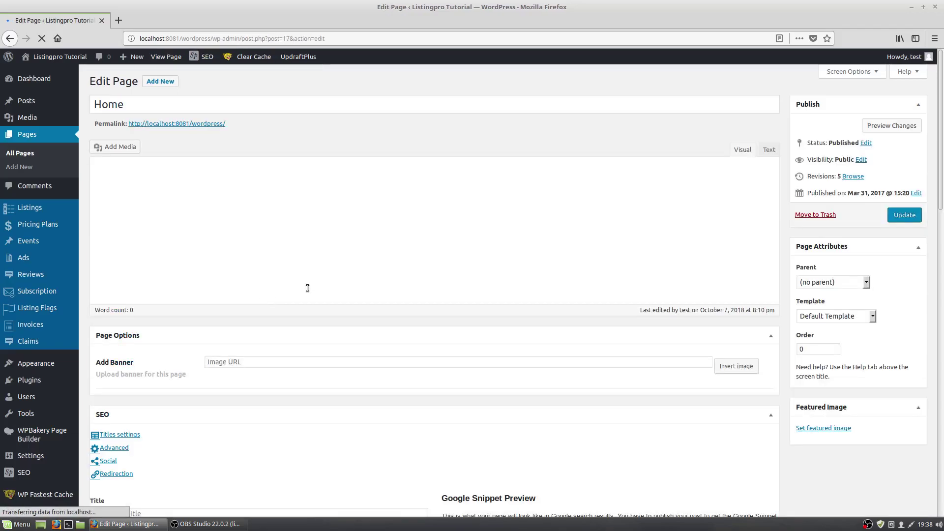
Step: Scroll to the WPBakery builder rows, then open the Listingpro Tutorial front page in a new tab
{"action": "scroll", "coordinate": [306, 287], "scroll_direction": "down", "scroll_amount": 4}
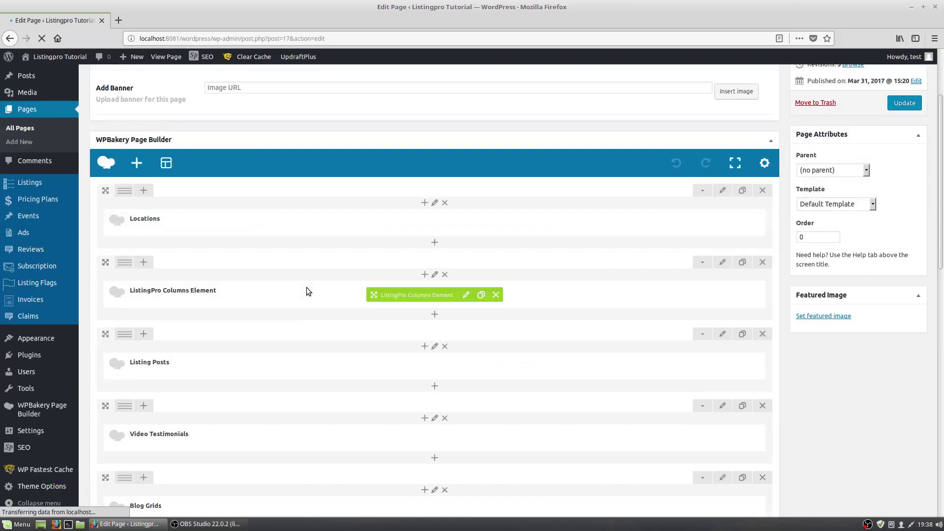
{"action": "scroll", "coordinate": [305, 288], "scroll_direction": "up", "scroll_amount": 4}
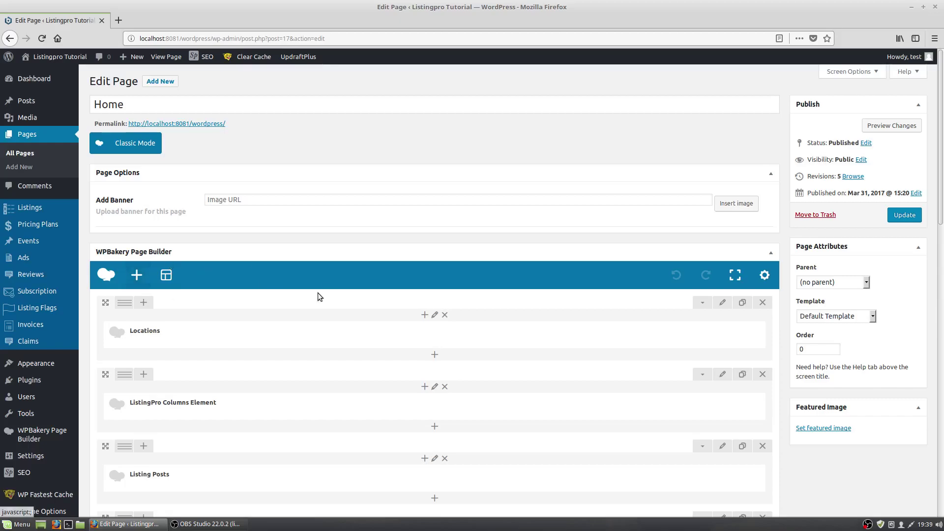
{"action": "scroll", "coordinate": [329, 299], "scroll_direction": "down", "scroll_amount": 4}
{"action": "scroll", "coordinate": [376, 302], "scroll_direction": "up", "scroll_amount": 2}
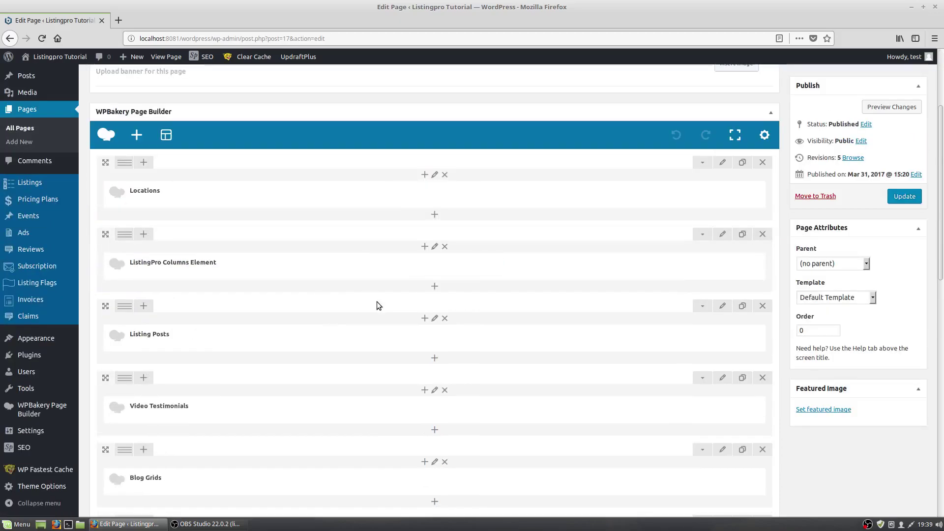
{"action": "scroll", "coordinate": [376, 302], "scroll_direction": "down", "scroll_amount": 3}
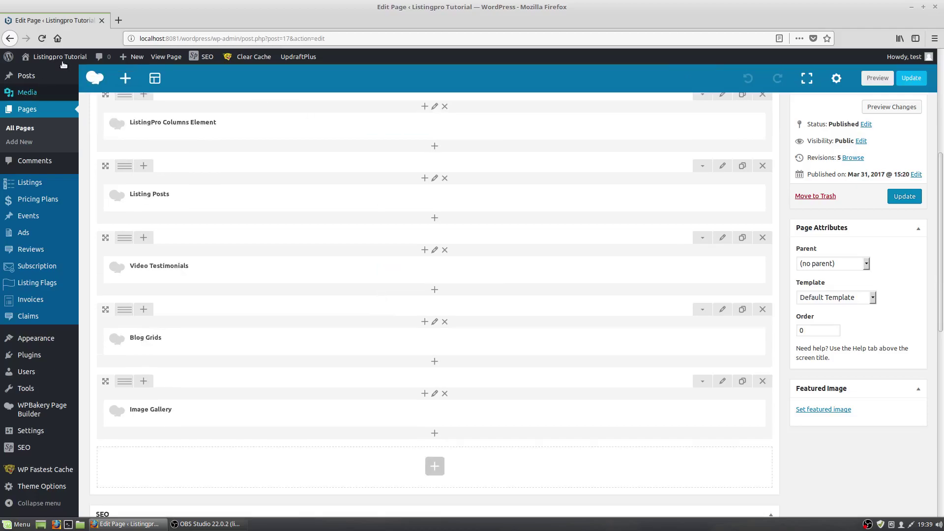
{"action": "right_click", "coordinate": [60, 64]}
{"action": "left_click", "coordinate": [68, 81]}
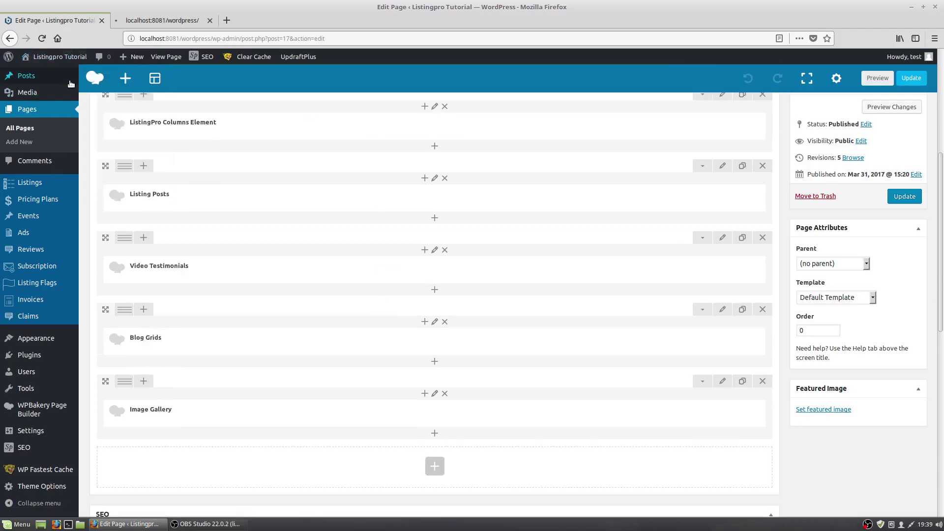
Step: Switch to the live front page and scroll past Happening Cities to the Exclusive listings
{"action": "left_click", "coordinate": [163, 20]}
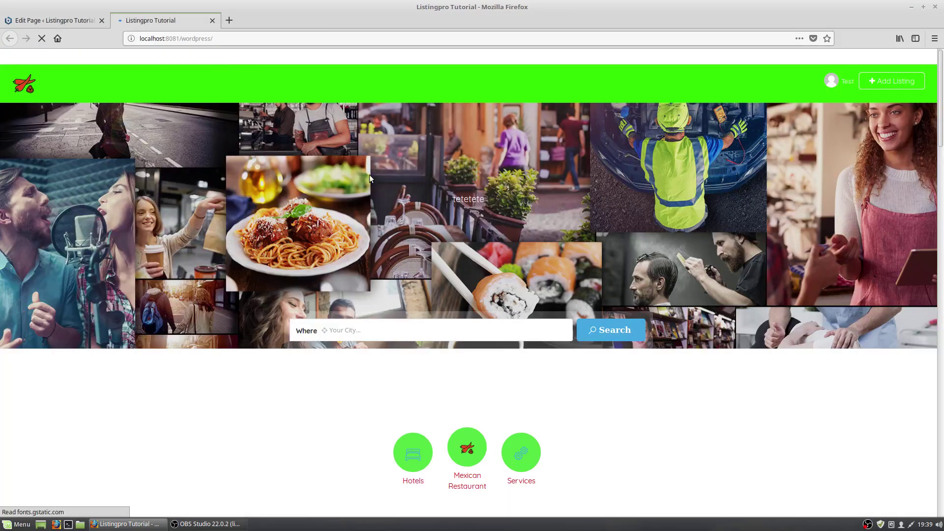
{"action": "scroll", "coordinate": [942, 158], "scroll_direction": "down", "scroll_amount": 5}
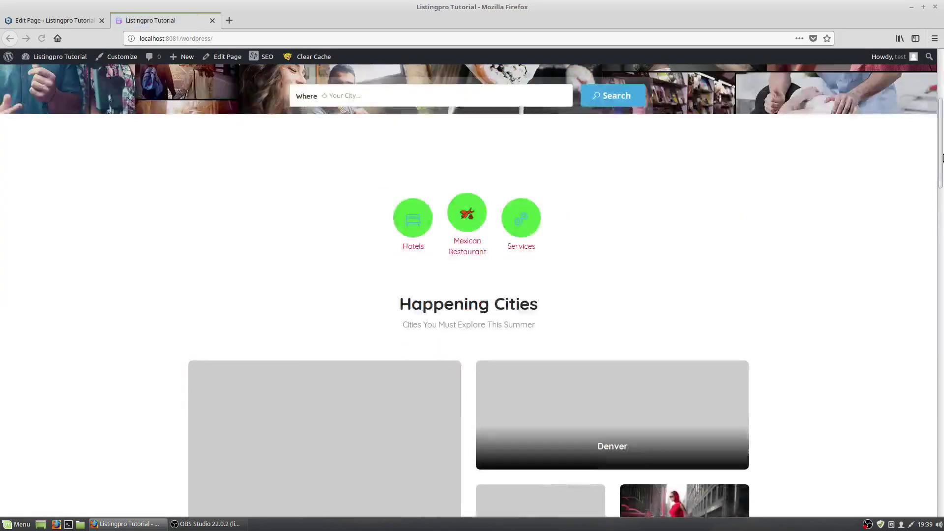
{"action": "left_click_drag", "start_coordinate": [942, 158], "coordinate": [942, 317]}
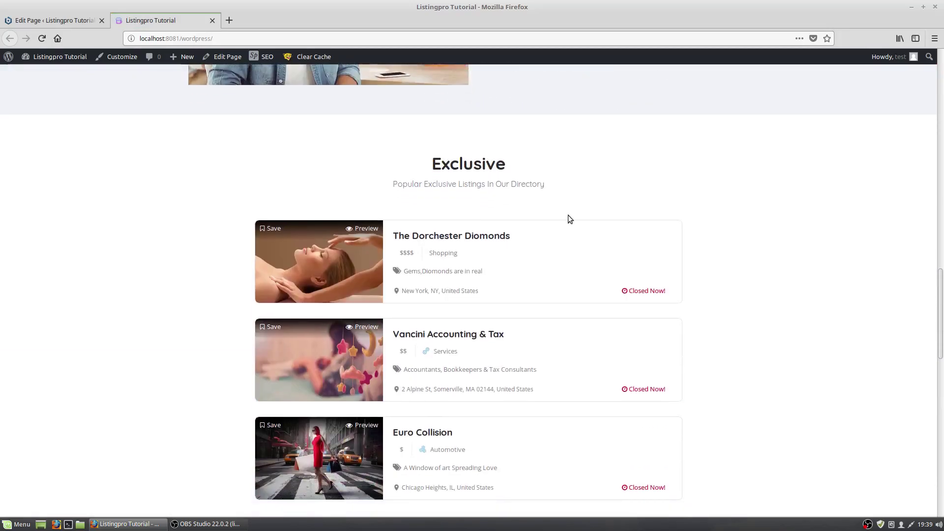
{"action": "left_click", "coordinate": [942, 150]}
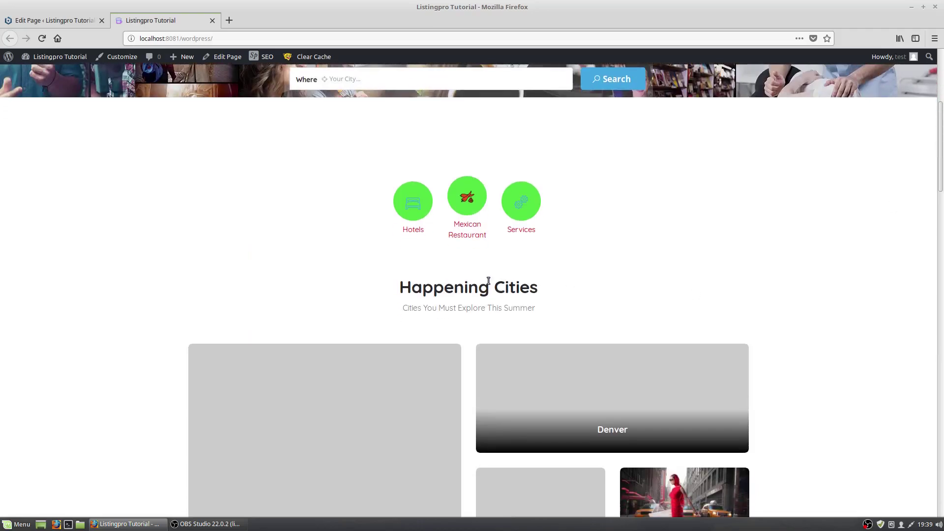
{"action": "scroll", "coordinate": [484, 287], "scroll_direction": "down", "scroll_amount": 8}
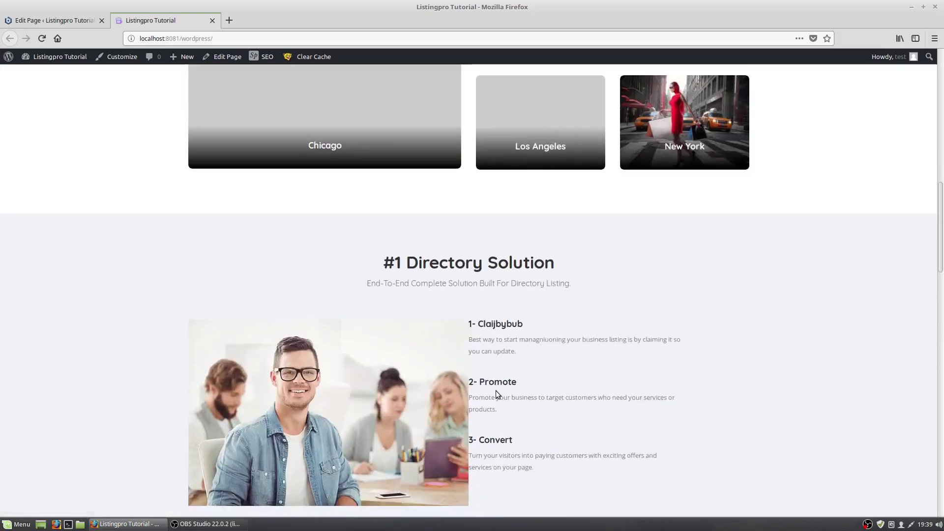
{"action": "scroll", "coordinate": [496, 390], "scroll_direction": "down", "scroll_amount": 4}
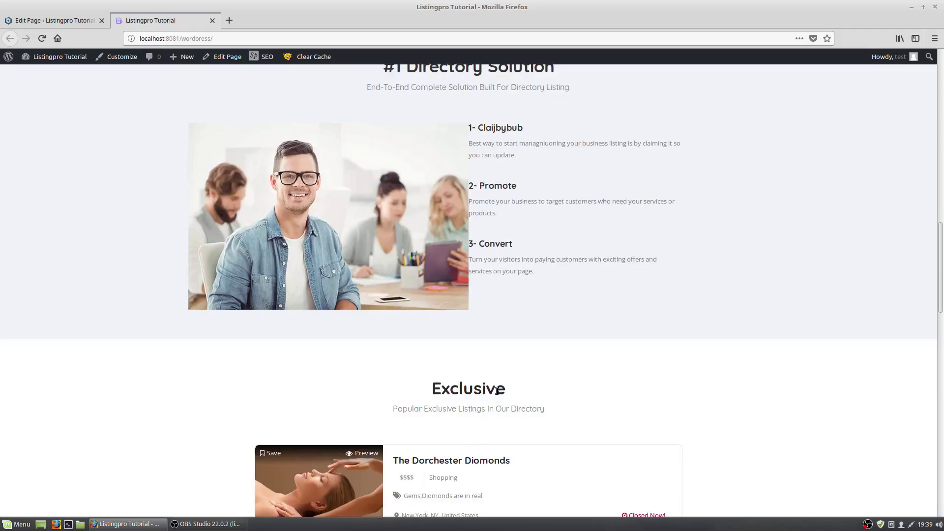
{"action": "scroll", "coordinate": [496, 391], "scroll_direction": "down", "scroll_amount": 2}
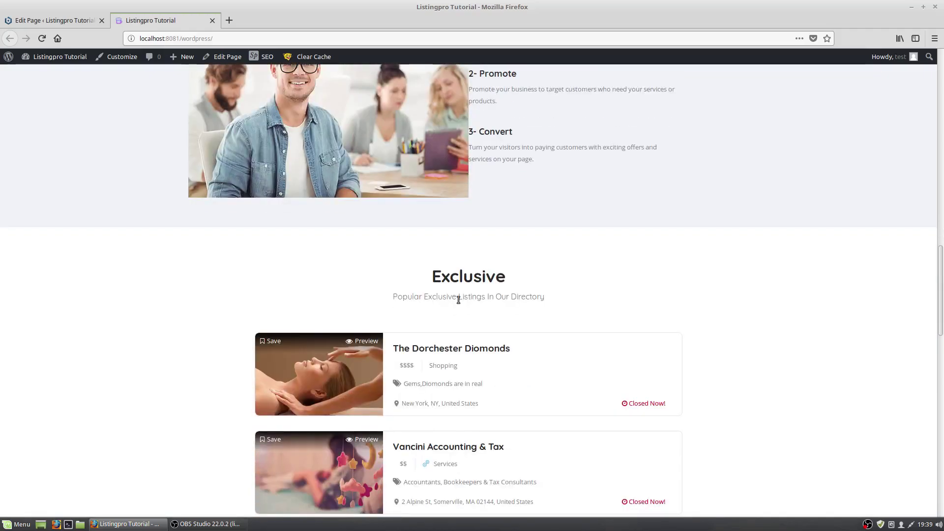
Step: Back in the Home page editor, open the Listing Posts column's design settings and close them unsaved
{"action": "left_click", "coordinate": [64, 20]}
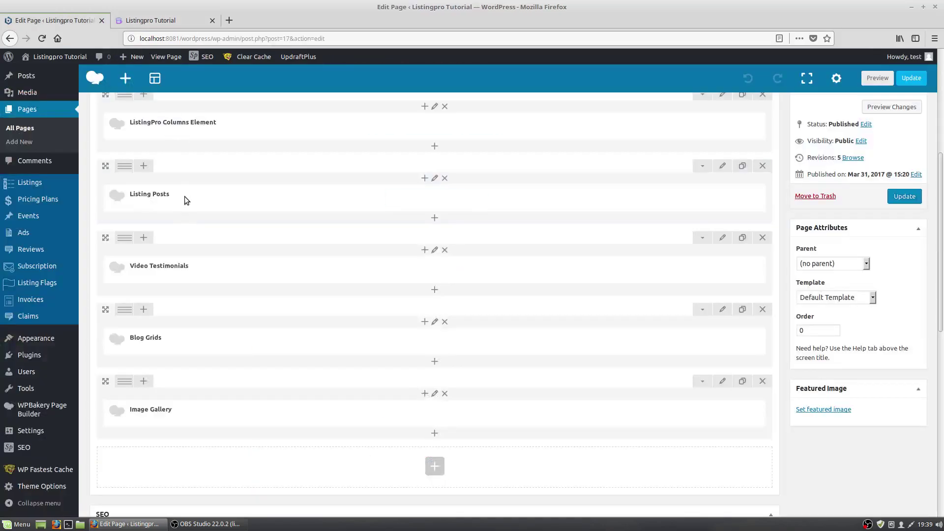
{"action": "scroll", "coordinate": [186, 206], "scroll_direction": "up", "scroll_amount": 4}
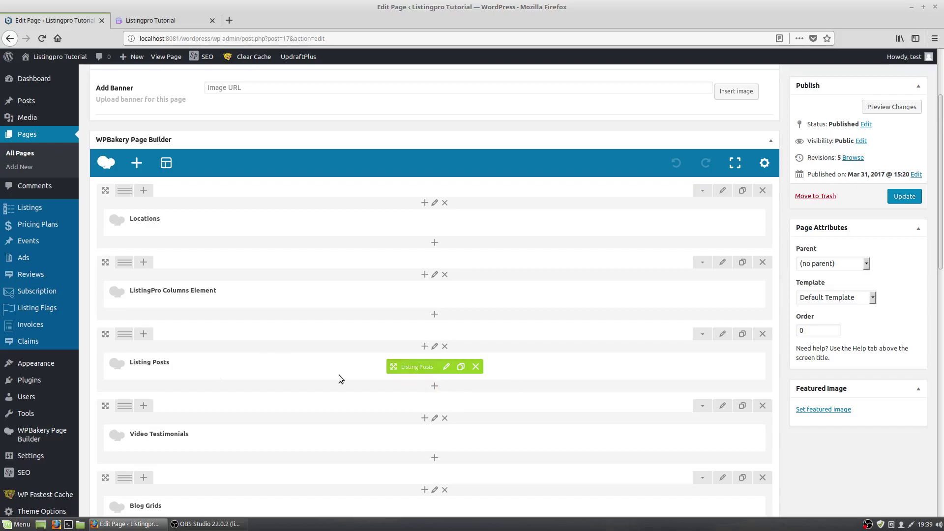
{"action": "left_click", "coordinate": [436, 347]}
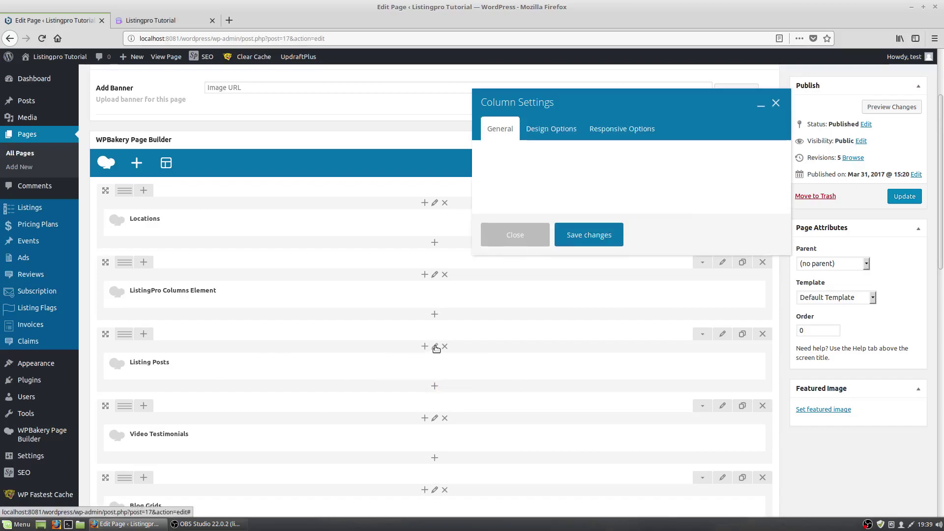
{"action": "left_click", "coordinate": [565, 132]}
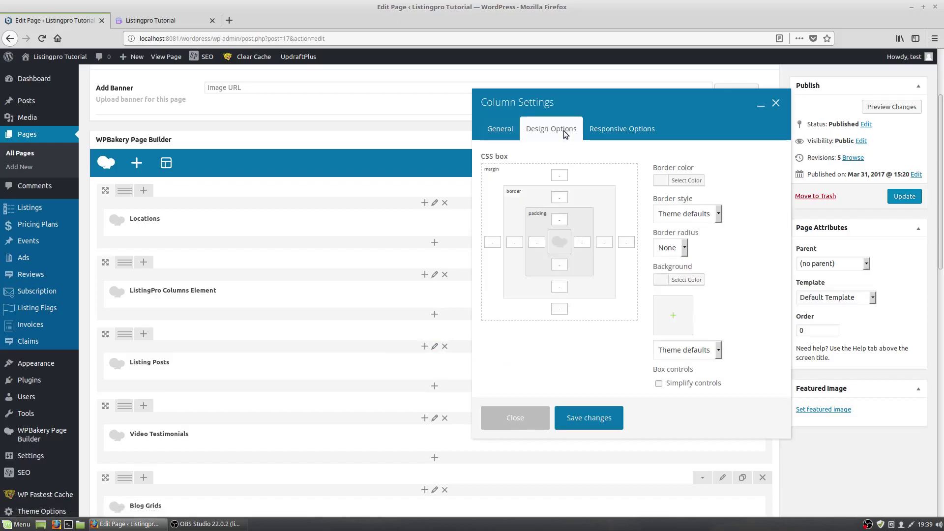
{"action": "left_click", "coordinate": [499, 417]}
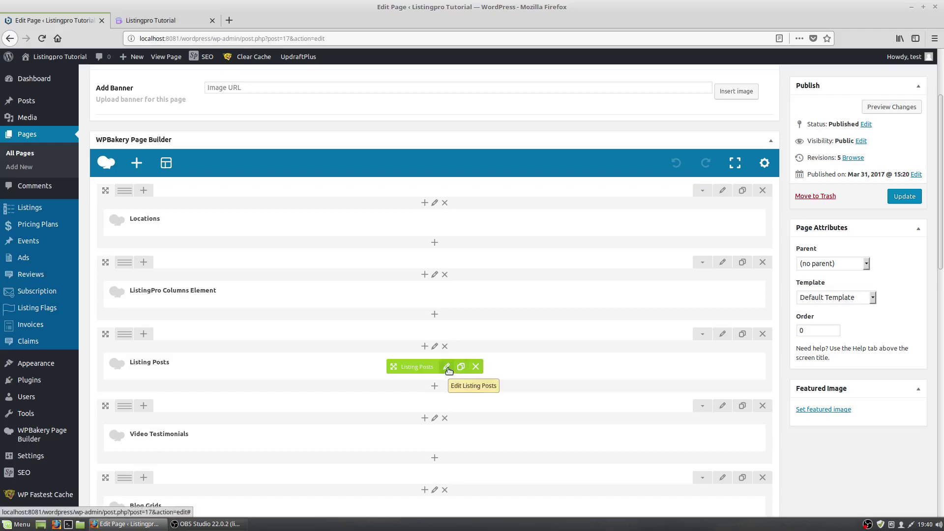
Step: Set the Listing Posts element's layout to Grid View with 3 posts
{"action": "left_click", "coordinate": [447, 368]}
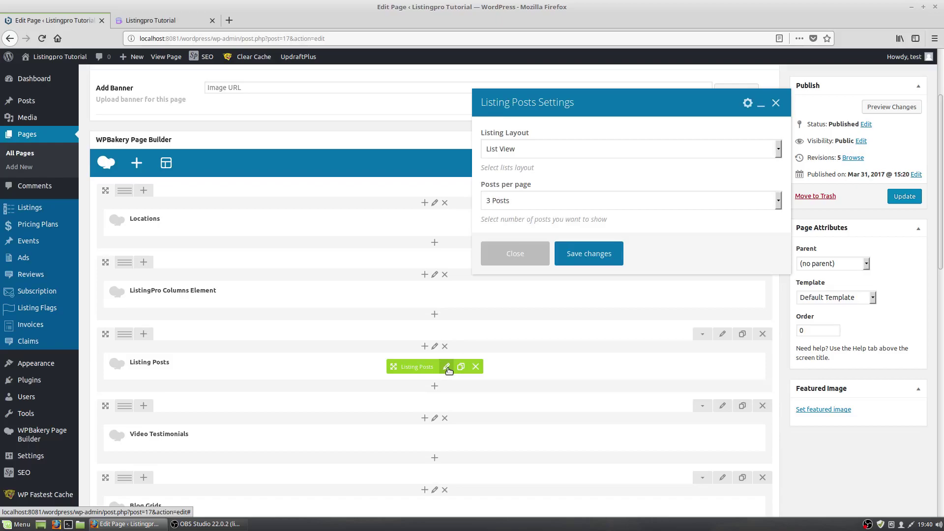
{"action": "left_click", "coordinate": [539, 200]}
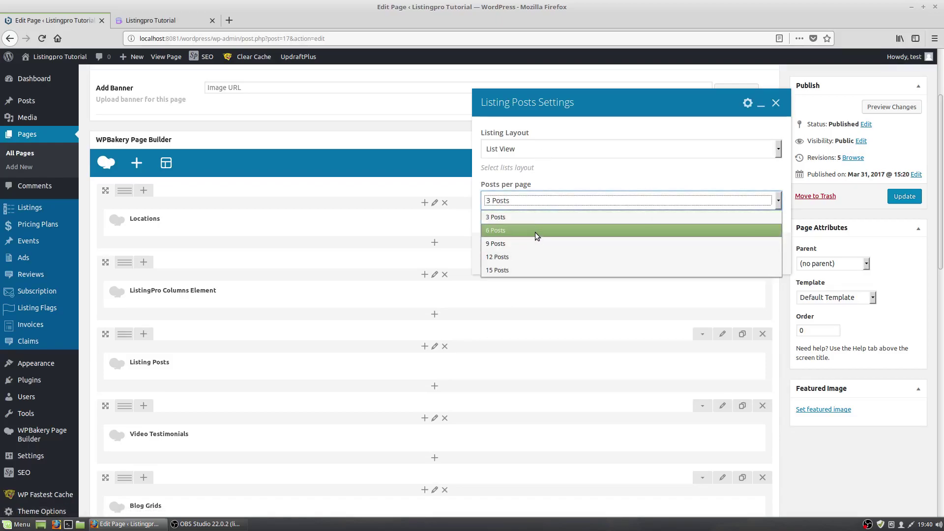
{"action": "left_click", "coordinate": [561, 144]}
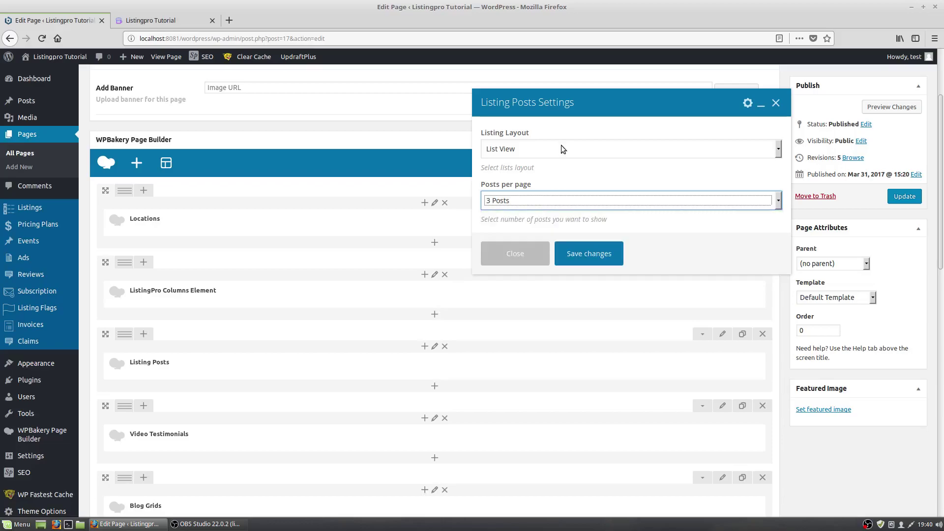
{"action": "left_click", "coordinate": [561, 147]}
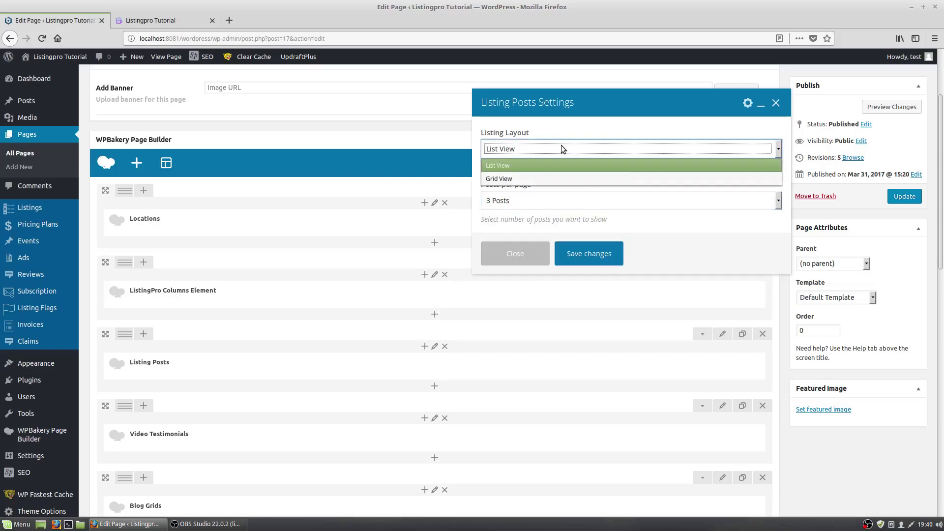
{"action": "left_click", "coordinate": [555, 179]}
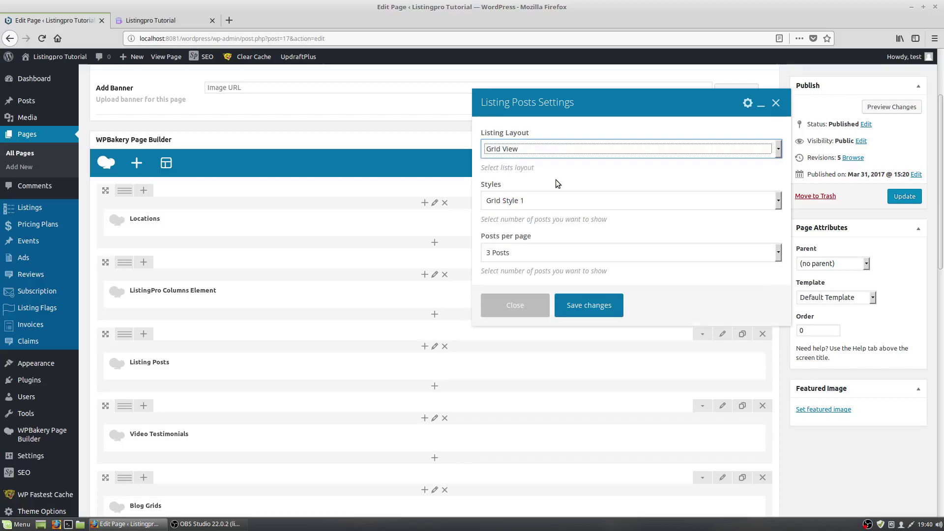
Step: Keep Grid Style 1 and 3 posts per page, save the element and update the page
{"action": "left_click", "coordinate": [539, 205]}
{"action": "left_click", "coordinate": [539, 205]}
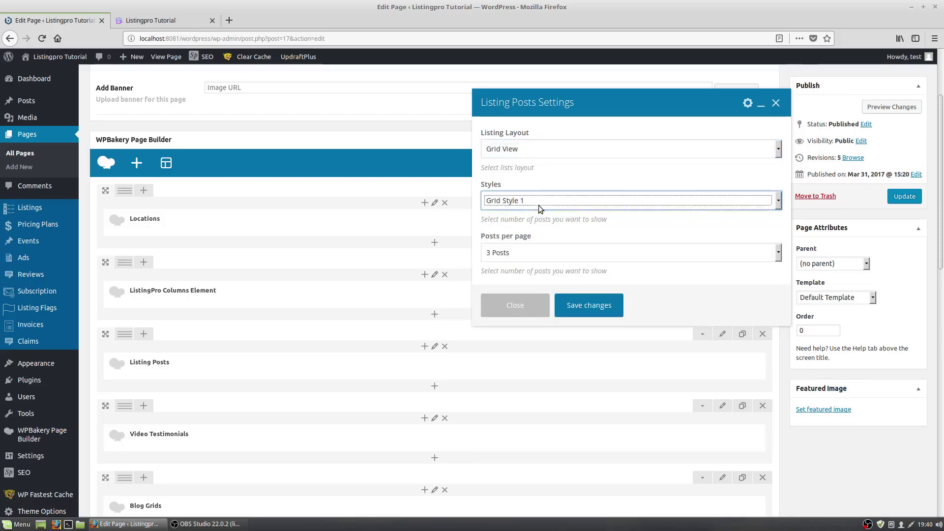
{"action": "left_click", "coordinate": [538, 205]}
{"action": "left_click", "coordinate": [549, 215]}
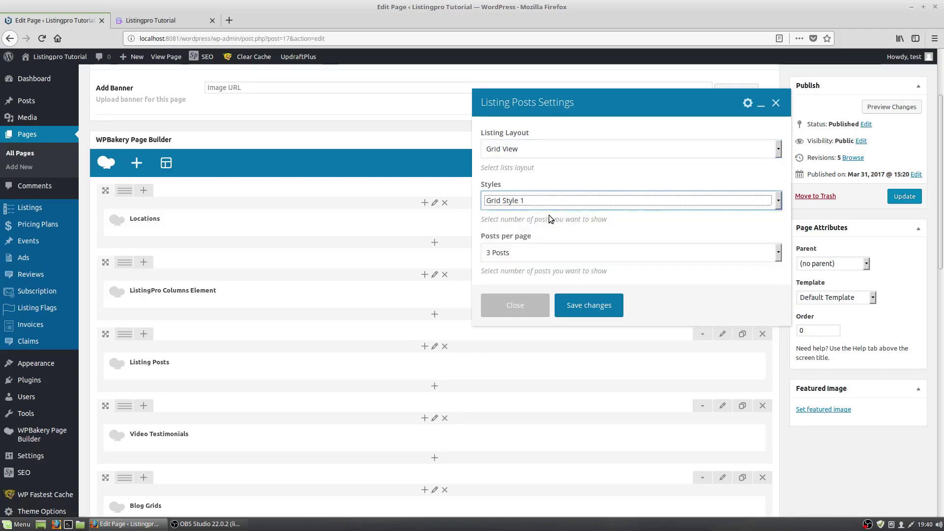
{"action": "left_click", "coordinate": [539, 251]}
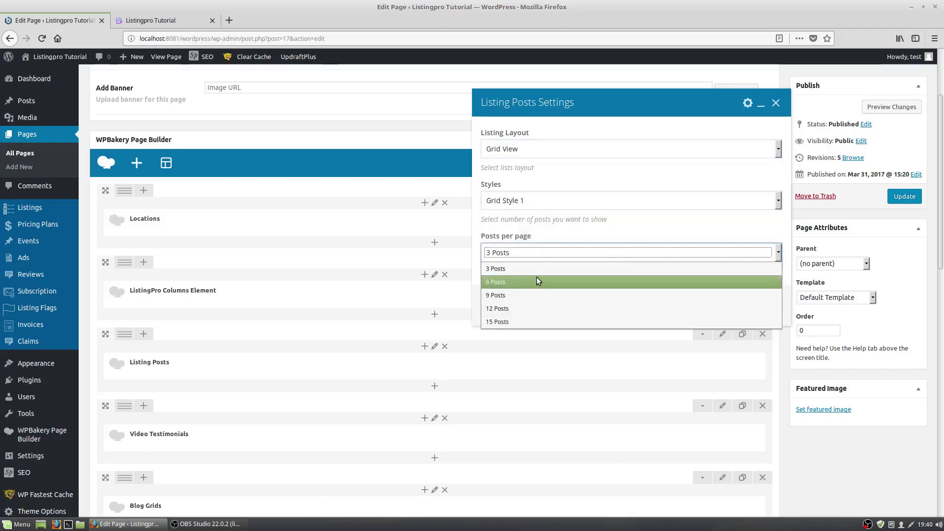
{"action": "left_click", "coordinate": [539, 270]}
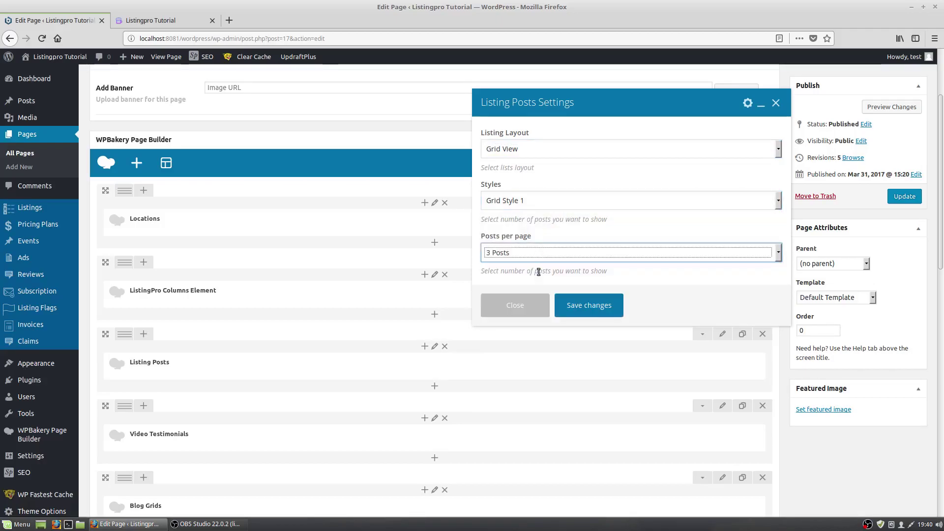
{"action": "left_click", "coordinate": [570, 308]}
{"action": "left_click", "coordinate": [918, 199]}
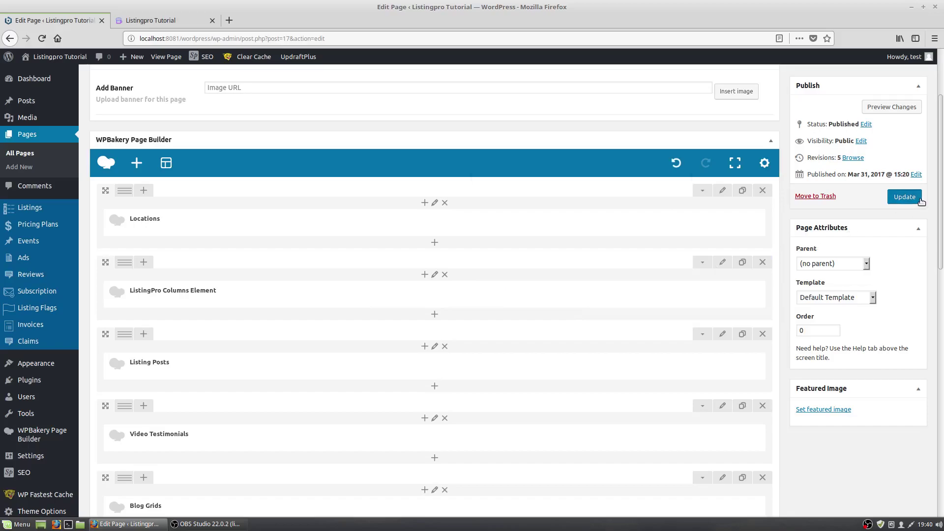
{"action": "left_click", "coordinate": [152, 22]}
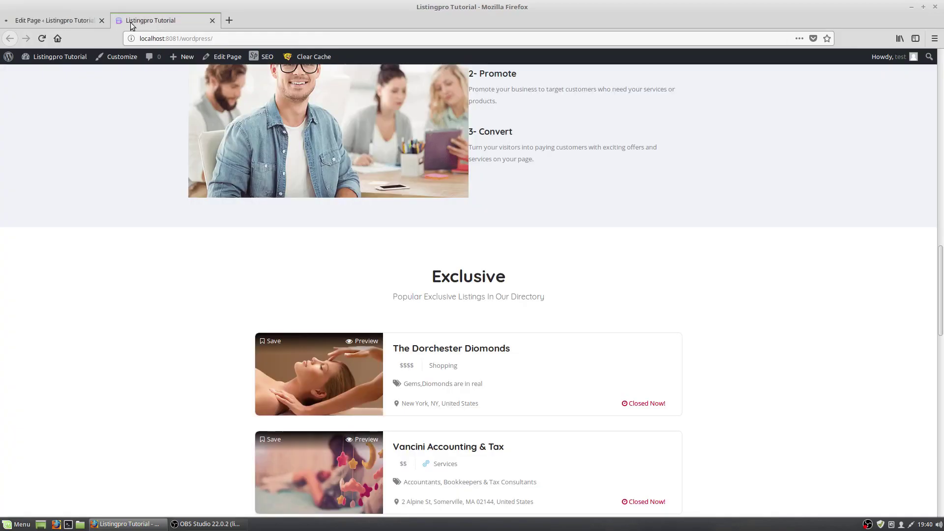
{"action": "left_click", "coordinate": [41, 39]}
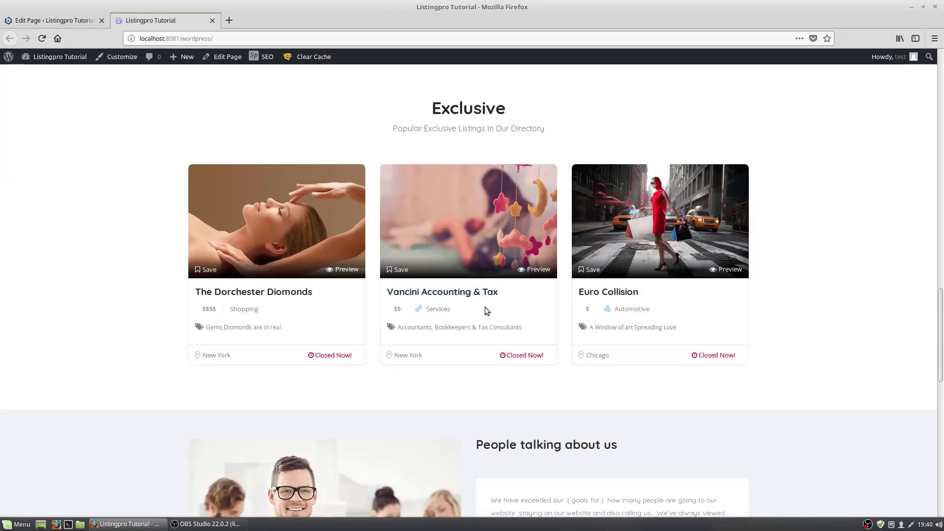
{"action": "scroll", "coordinate": [485, 307], "scroll_direction": "up", "scroll_amount": 7}
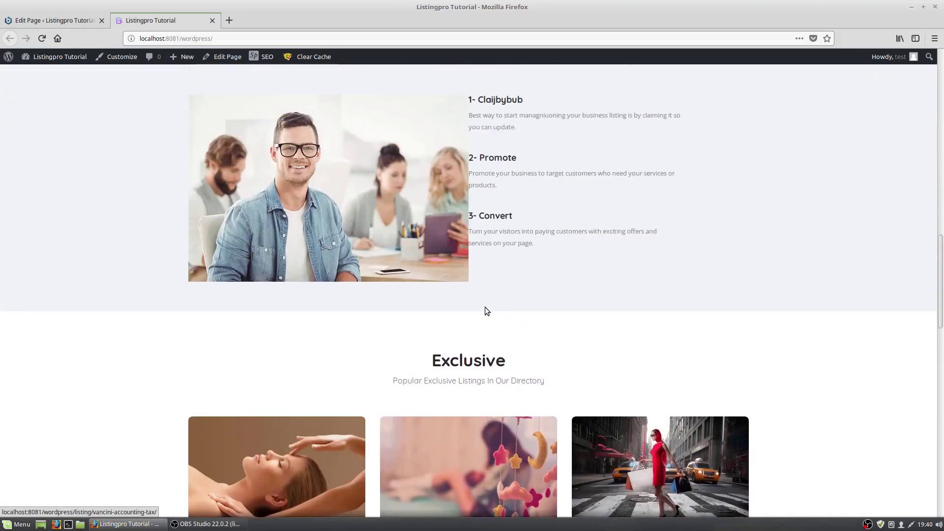
{"action": "scroll", "coordinate": [485, 307], "scroll_direction": "down", "scroll_amount": 10}
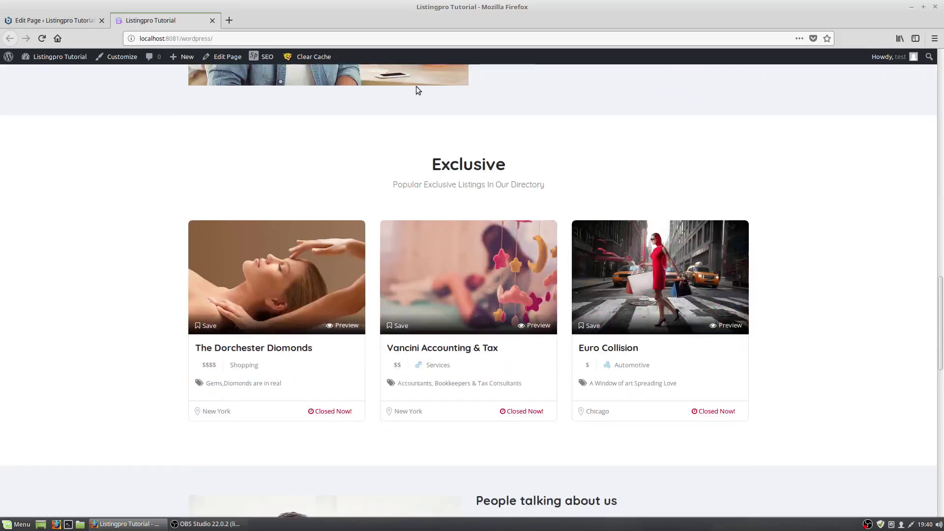
{"action": "left_click", "coordinate": [79, 23]}
{"action": "scroll", "coordinate": [285, 376], "scroll_direction": "down", "scroll_amount": 4}
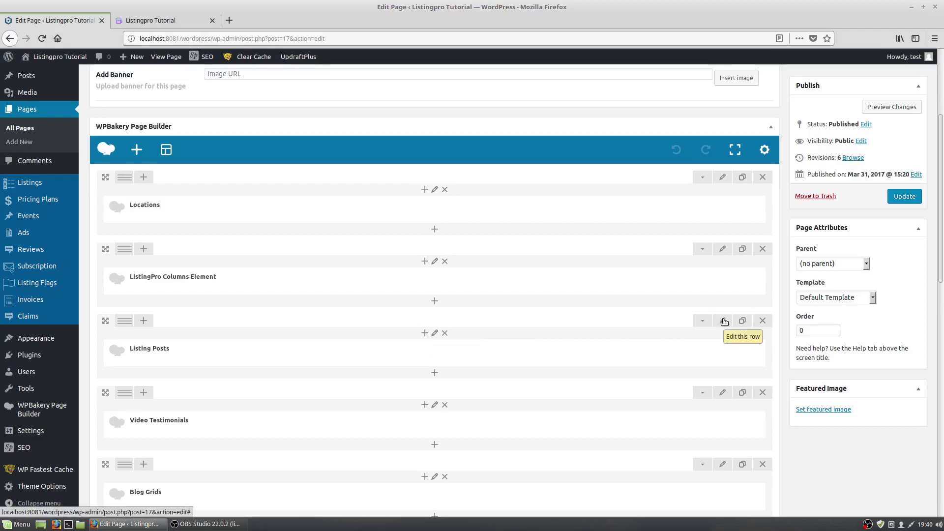
Step: Open the Listing Posts row's settings and scroll through its fields
{"action": "left_click", "coordinate": [724, 321]}
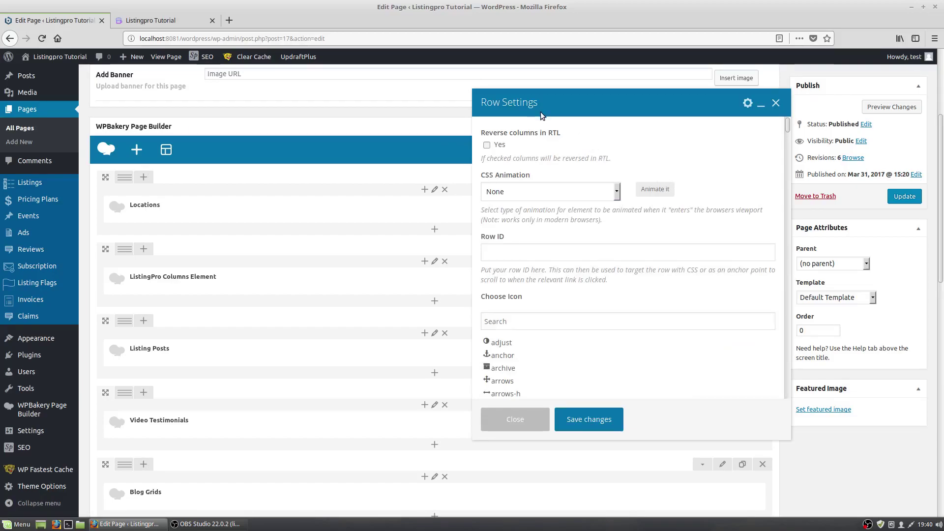
{"action": "scroll", "coordinate": [604, 246], "scroll_direction": "down", "scroll_amount": 5}
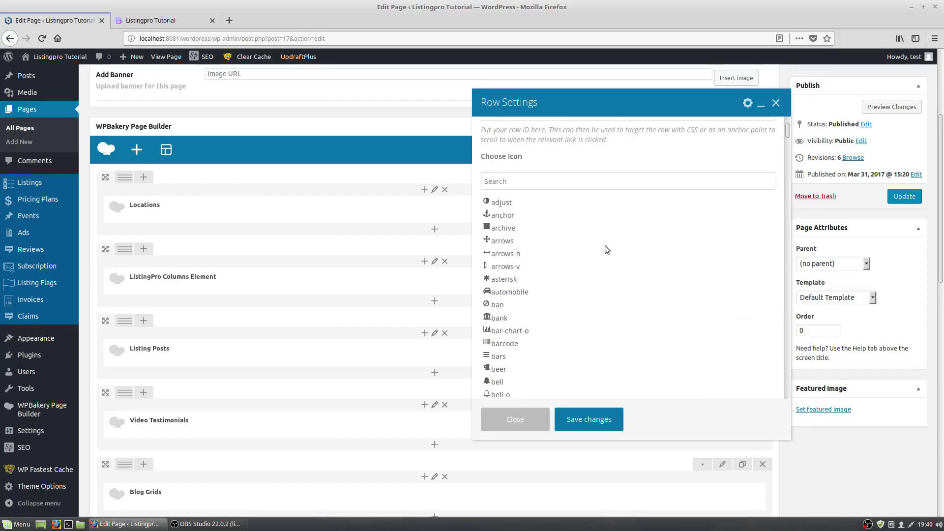
{"action": "scroll", "coordinate": [605, 246], "scroll_direction": "up", "scroll_amount": 4}
{"action": "scroll", "coordinate": [556, 288], "scroll_direction": "down", "scroll_amount": 12}
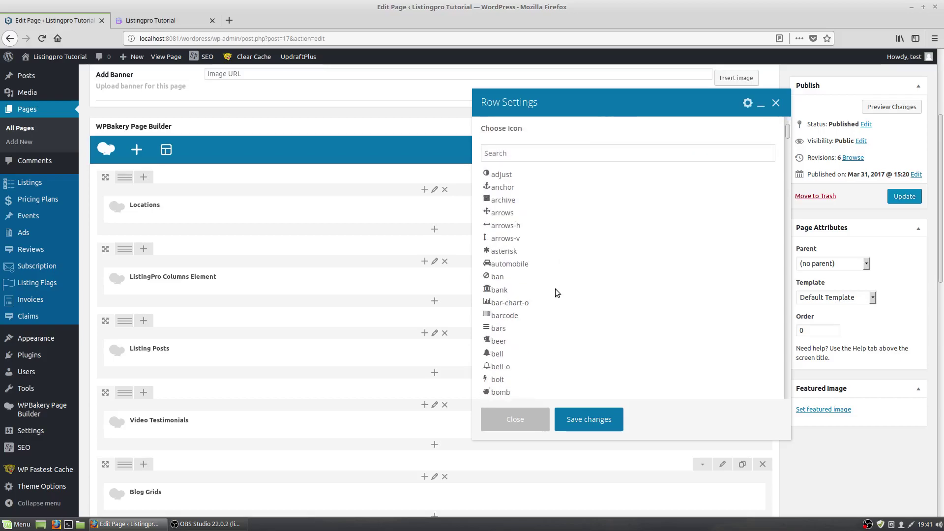
{"action": "scroll", "coordinate": [555, 289], "scroll_direction": "down", "scroll_amount": 9}
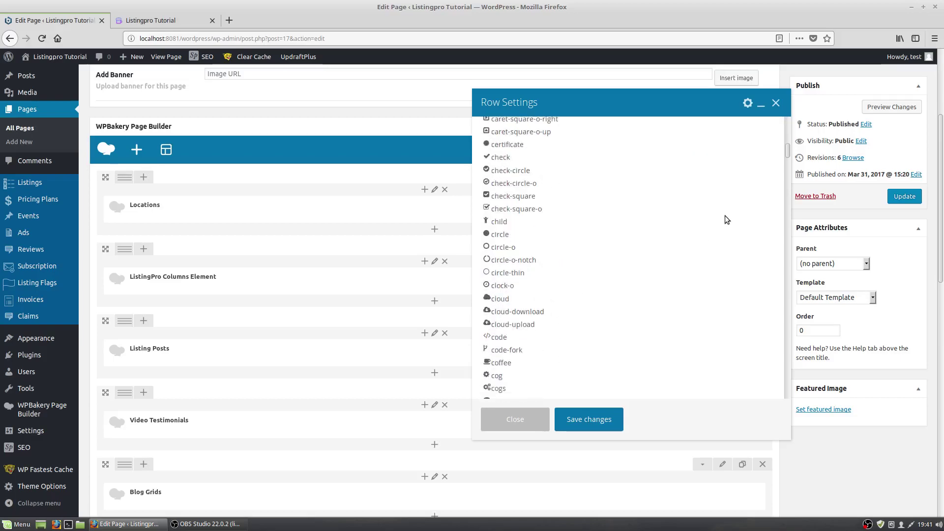
{"action": "left_click_drag", "start_coordinate": [786, 154], "coordinate": [792, 383]}
{"action": "scroll", "coordinate": [791, 383], "scroll_direction": "down", "scroll_amount": 1}
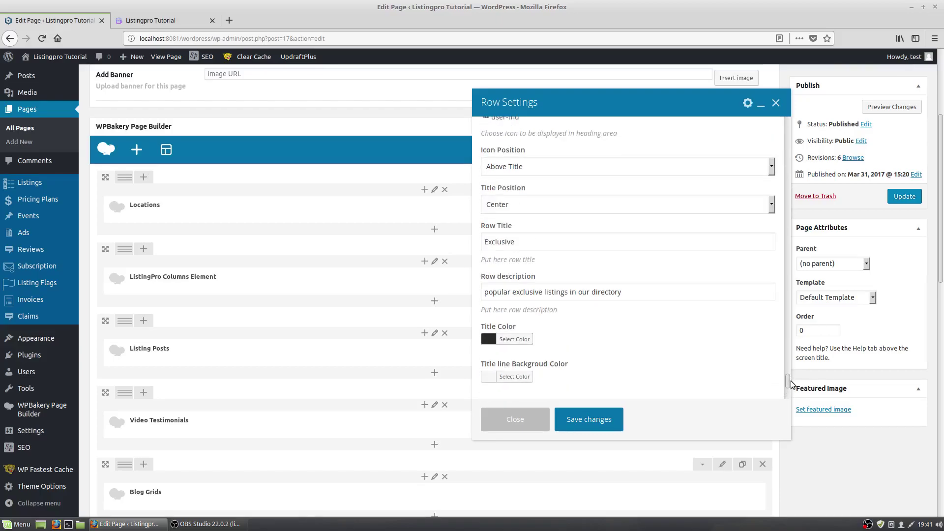
{"action": "left_click", "coordinate": [568, 208]}
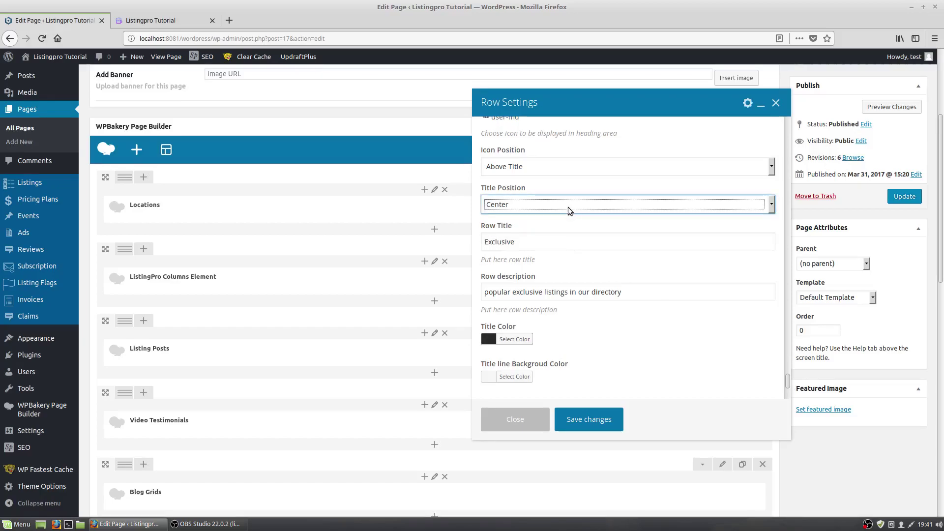
{"action": "scroll", "coordinate": [576, 214], "scroll_direction": "down", "scroll_amount": 3}
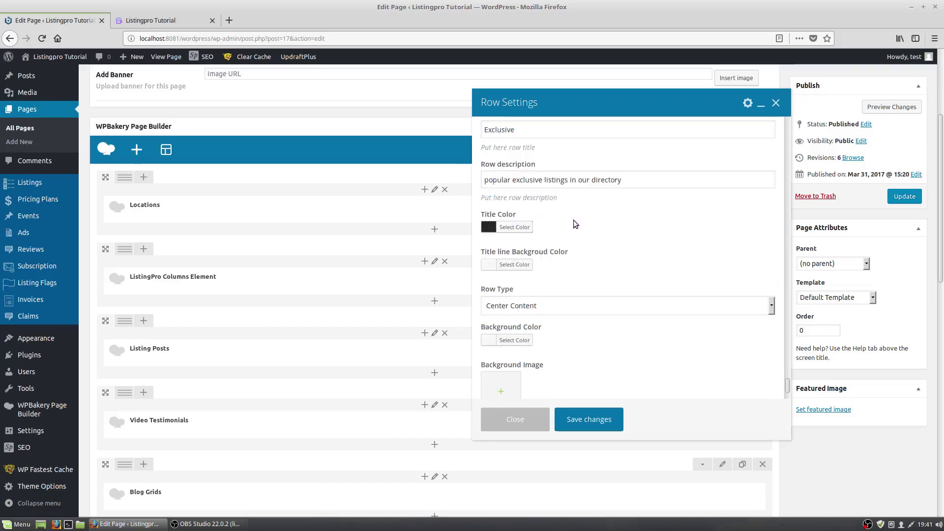
{"action": "scroll", "coordinate": [573, 220], "scroll_direction": "up", "scroll_amount": 4}
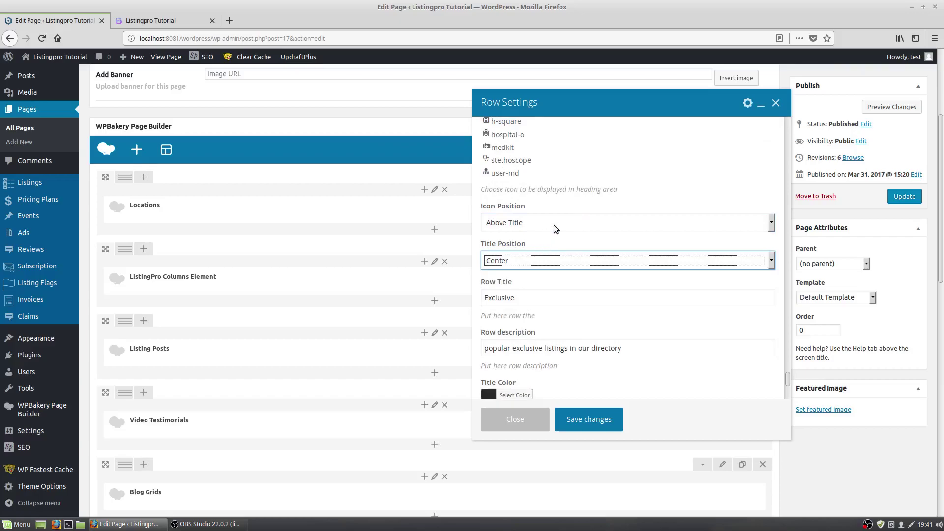
{"action": "scroll", "coordinate": [554, 225], "scroll_direction": "up", "scroll_amount": 1}
{"action": "scroll", "coordinate": [554, 225], "scroll_direction": "down", "scroll_amount": 3}
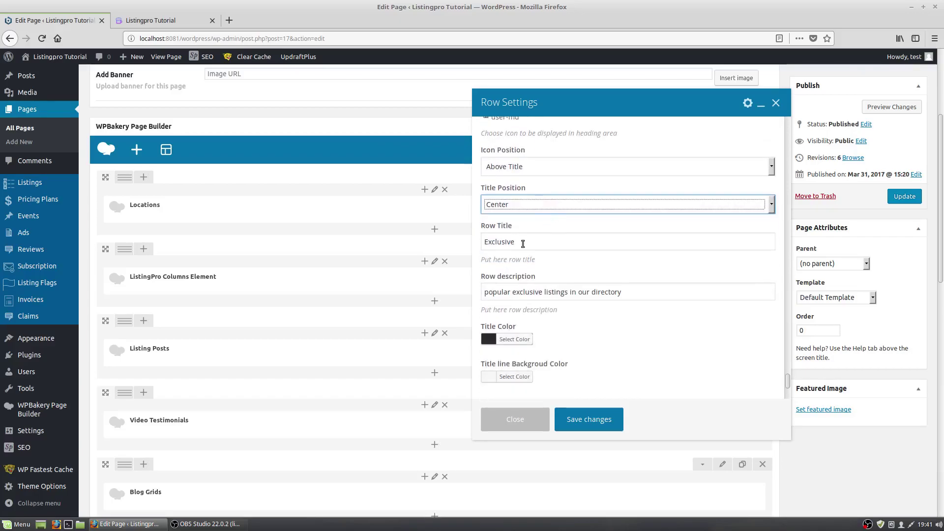
Step: Keep the Exclusive title centred and move to its description 'popular exclusive listings in our directory'
{"action": "left_click", "coordinate": [538, 202]}
{"action": "left_click", "coordinate": [551, 204]}
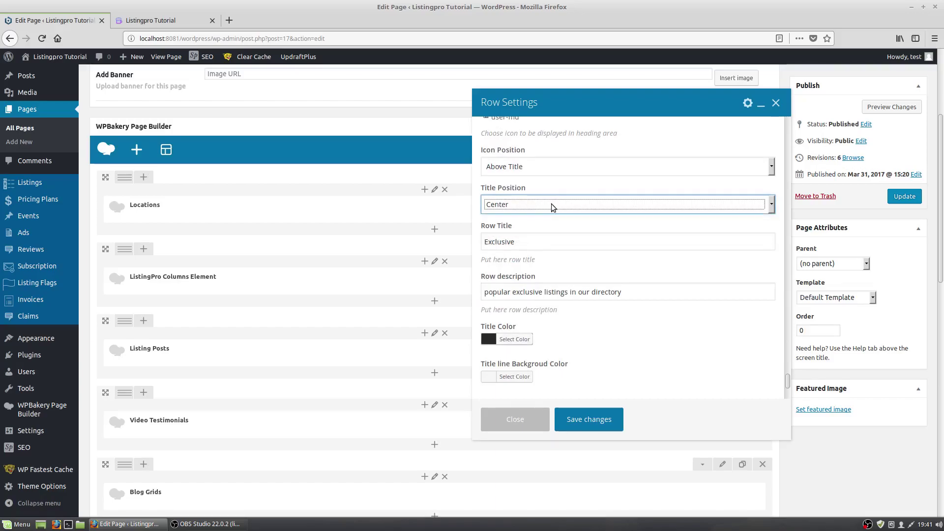
{"action": "scroll", "coordinate": [571, 272], "scroll_direction": "down", "scroll_amount": 1}
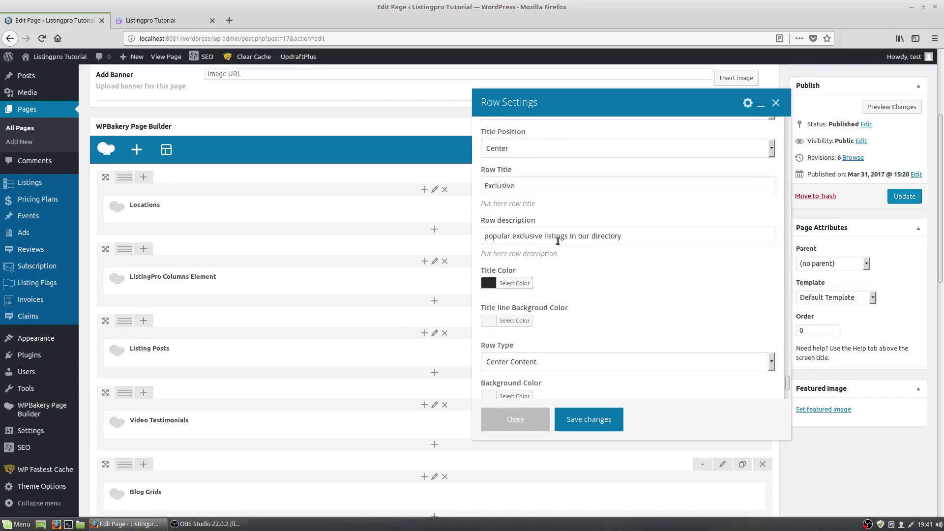
{"action": "left_click", "coordinate": [557, 241]}
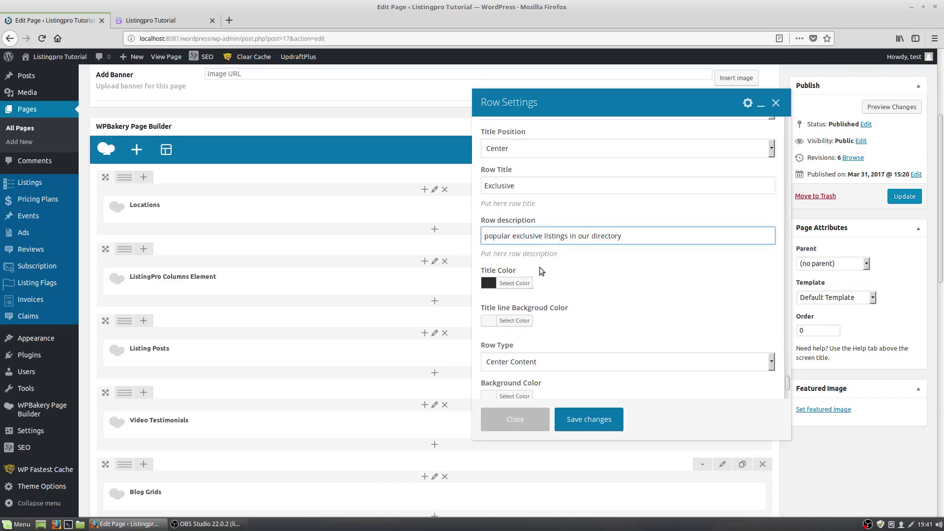
{"action": "scroll", "coordinate": [543, 270], "scroll_direction": "down", "scroll_amount": 2}
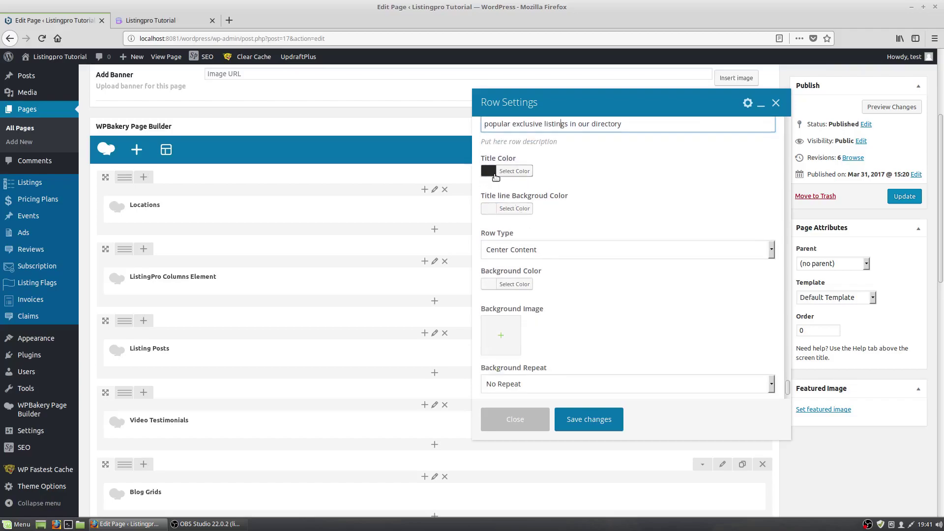
Step: Make the row title red using the preset, then fine-tune a lighter red shade
{"action": "left_click", "coordinate": [496, 173]}
{"action": "left_click", "coordinate": [514, 284]}
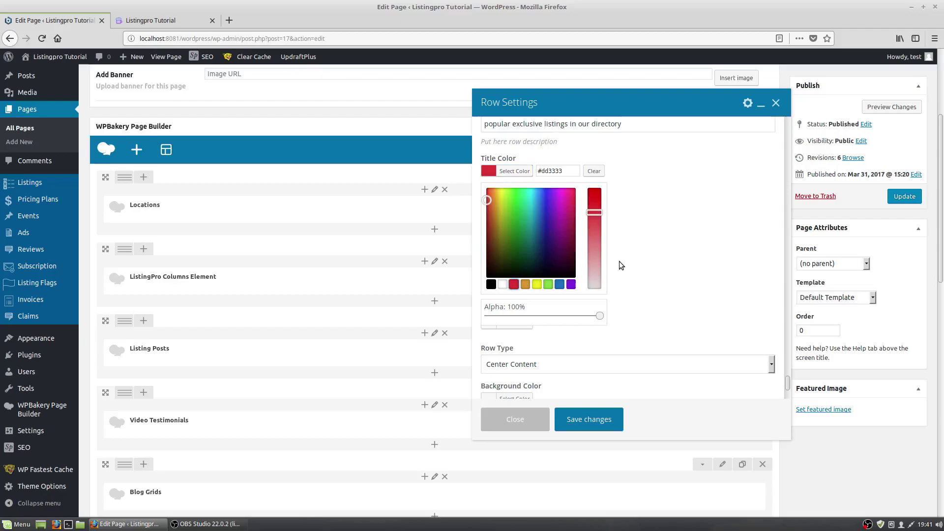
{"action": "left_click", "coordinate": [646, 308]}
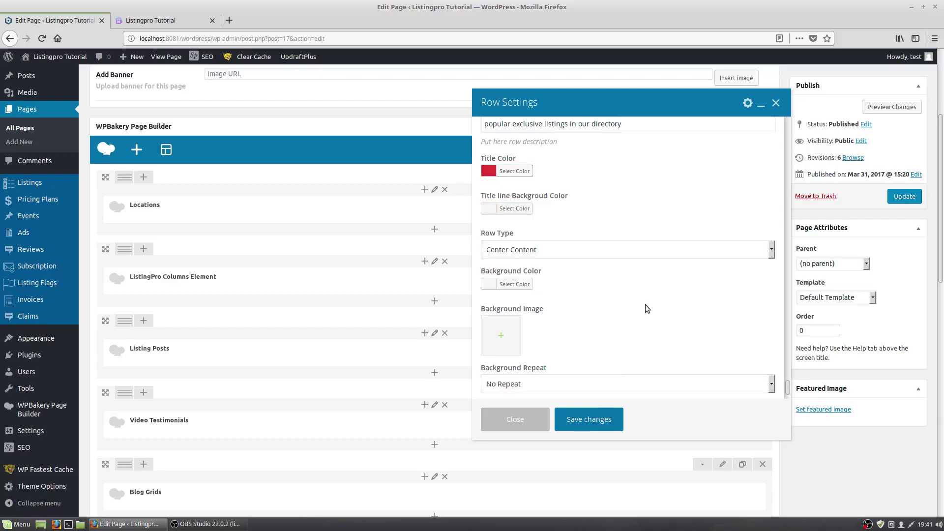
{"action": "scroll", "coordinate": [645, 308], "scroll_direction": "down", "scroll_amount": 1}
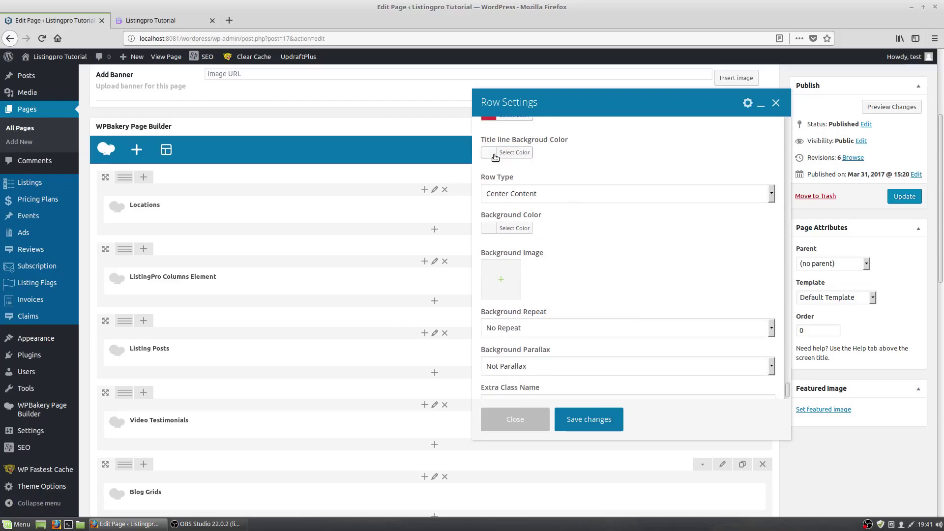
{"action": "scroll", "coordinate": [495, 158], "scroll_direction": "up", "scroll_amount": 1}
{"action": "left_click", "coordinate": [495, 172]}
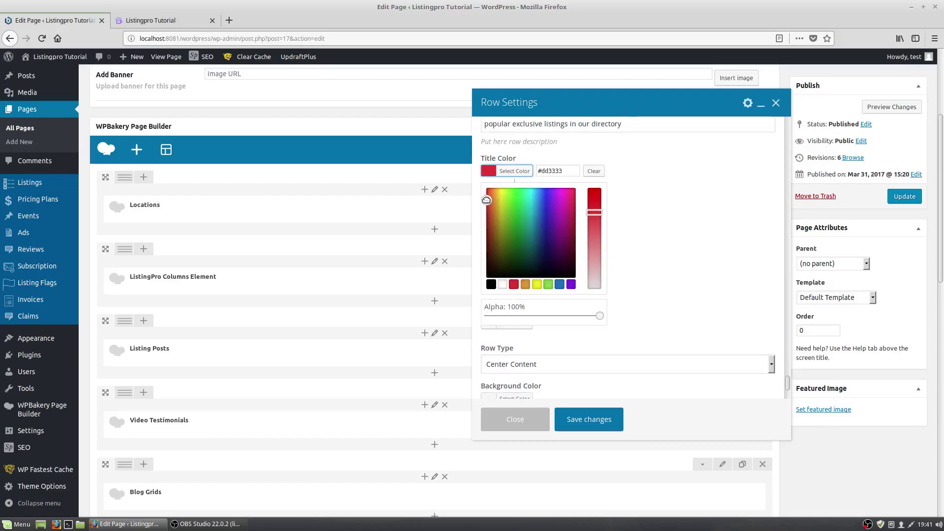
{"action": "mouse_move", "coordinate": [486, 200]}
{"action": "left_mouse_down"}
{"action": "mouse_move", "coordinate": [523, 209]}
{"action": "mouse_move", "coordinate": [514, 199]}
{"action": "mouse_move", "coordinate": [487, 203]}
{"action": "left_mouse_up"}
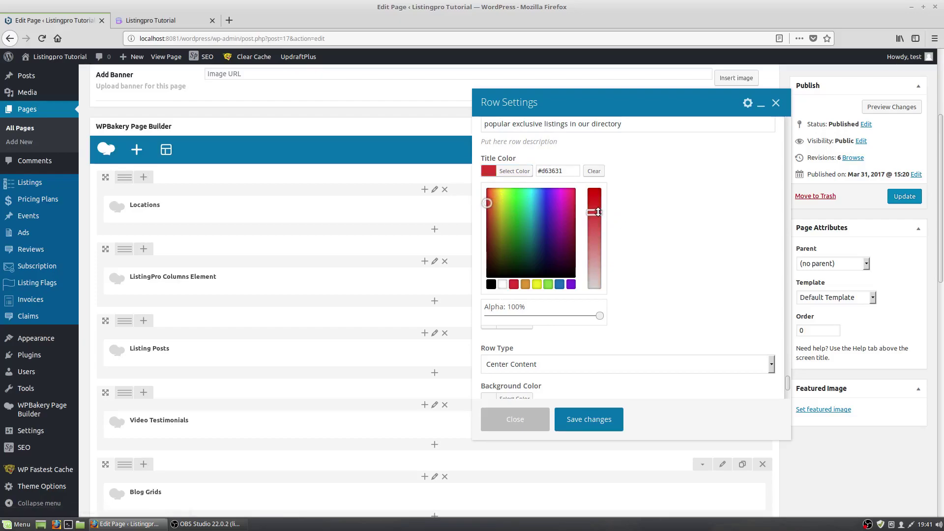
{"action": "mouse_move", "coordinate": [599, 212]}
{"action": "left_mouse_down"}
{"action": "mouse_move", "coordinate": [598, 265]}
{"action": "mouse_move", "coordinate": [597, 208]}
{"action": "left_mouse_up"}
Step: Set the row type to Full Width - Center Content
{"action": "scroll", "coordinate": [650, 252], "scroll_direction": "down", "scroll_amount": 2}
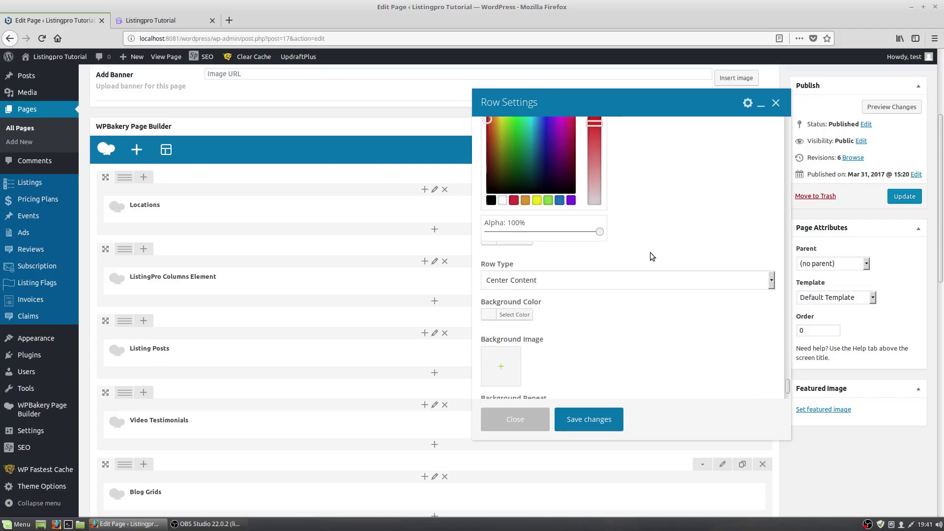
{"action": "scroll", "coordinate": [650, 253], "scroll_direction": "down", "scroll_amount": 5}
{"action": "scroll", "coordinate": [650, 253], "scroll_direction": "up", "scroll_amount": 3}
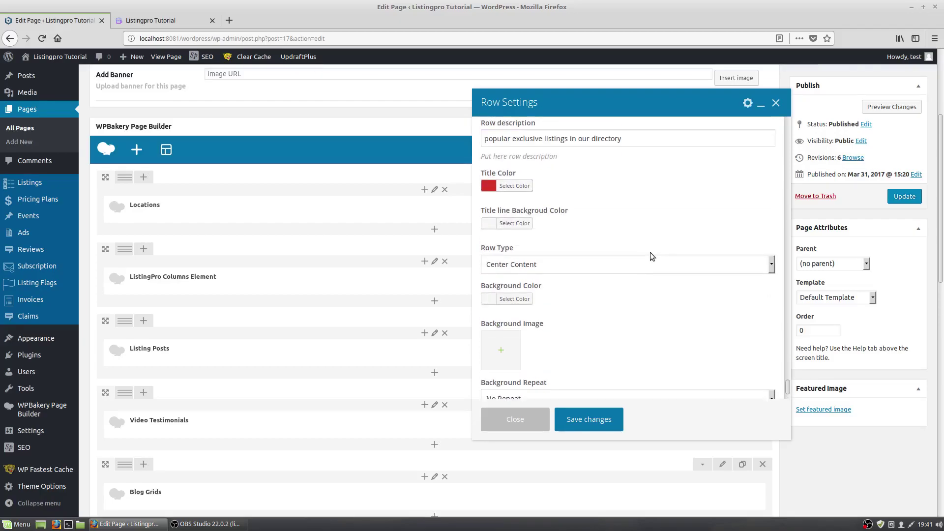
{"action": "left_click", "coordinate": [577, 272]}
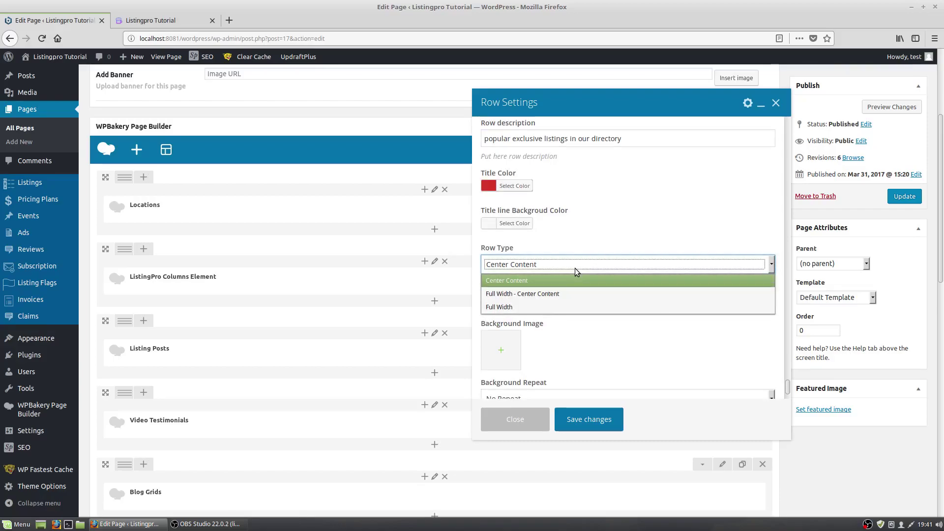
{"action": "left_click", "coordinate": [575, 294]}
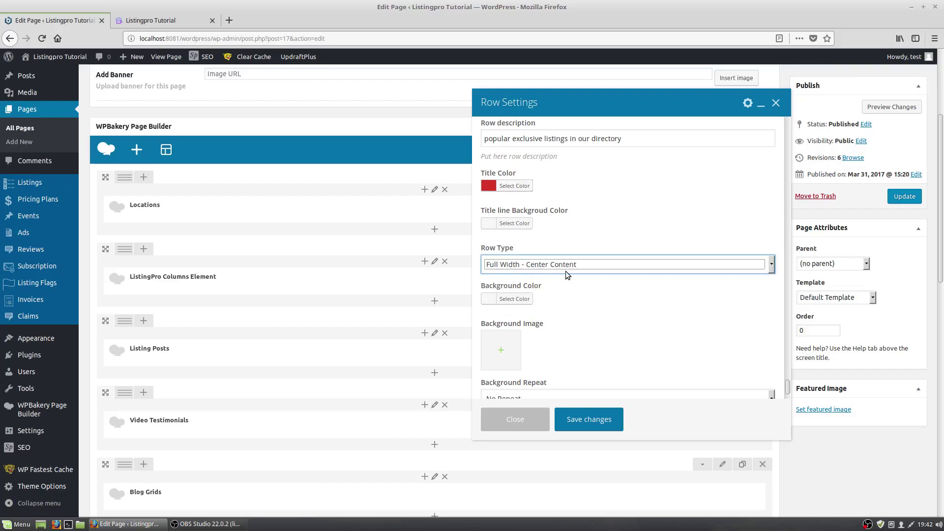
{"action": "scroll", "coordinate": [498, 303], "scroll_direction": "down", "scroll_amount": 2}
Step: Set coffee-banner from the Media Library as the row's background image
{"action": "left_click", "coordinate": [503, 301]}
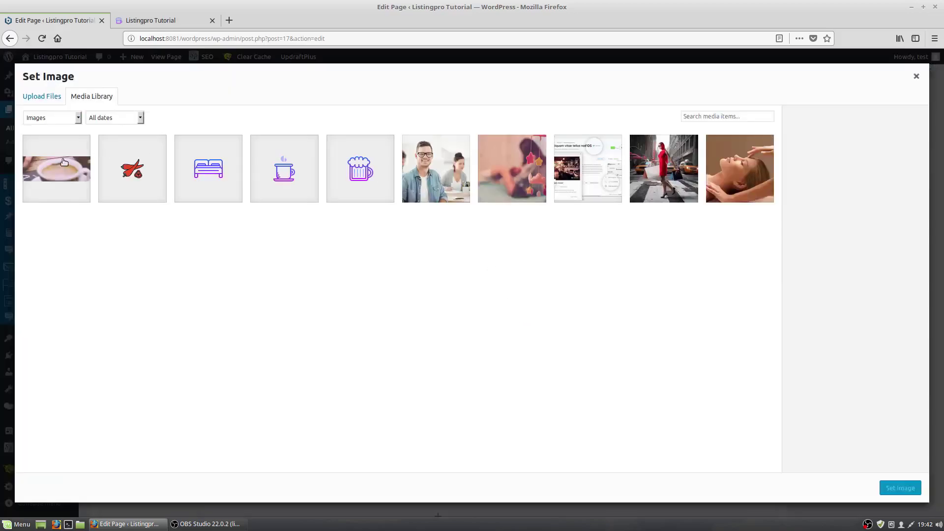
{"action": "left_click", "coordinate": [62, 163]}
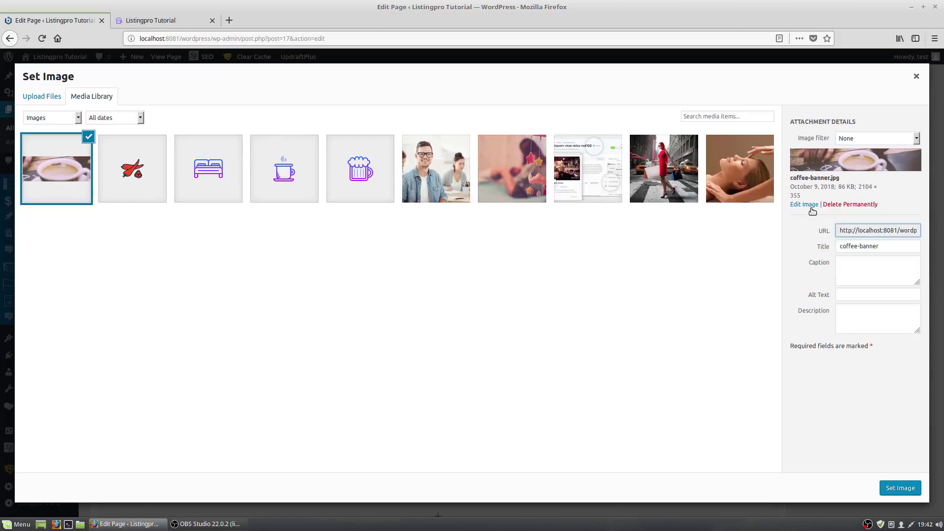
{"action": "left_click", "coordinate": [901, 487]}
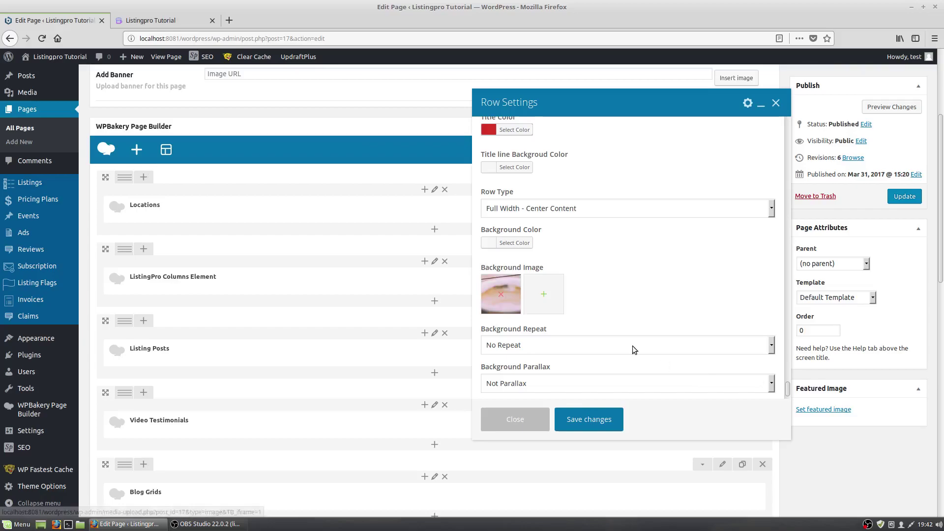
Step: Keep the background on No Repeat without parallax, save the row and update the page
{"action": "scroll", "coordinate": [625, 305], "scroll_direction": "down", "scroll_amount": 1}
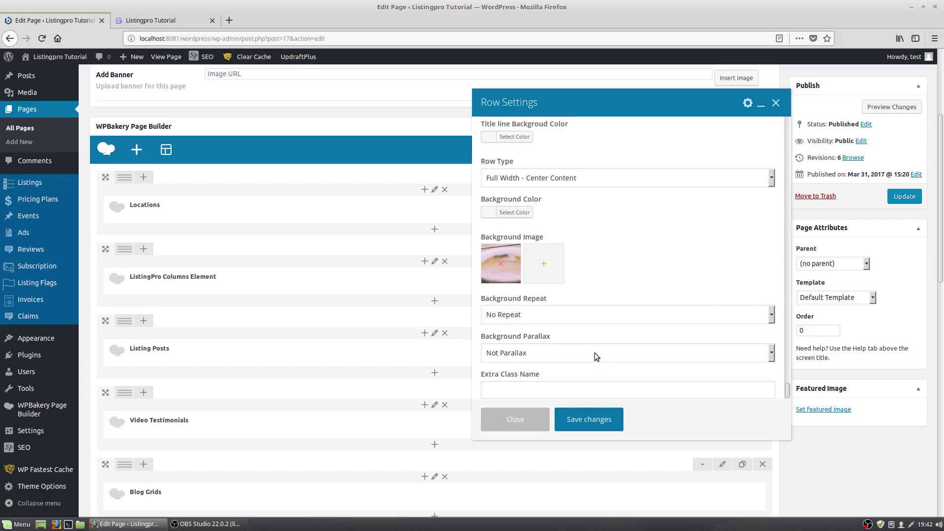
{"action": "left_click", "coordinate": [605, 309]}
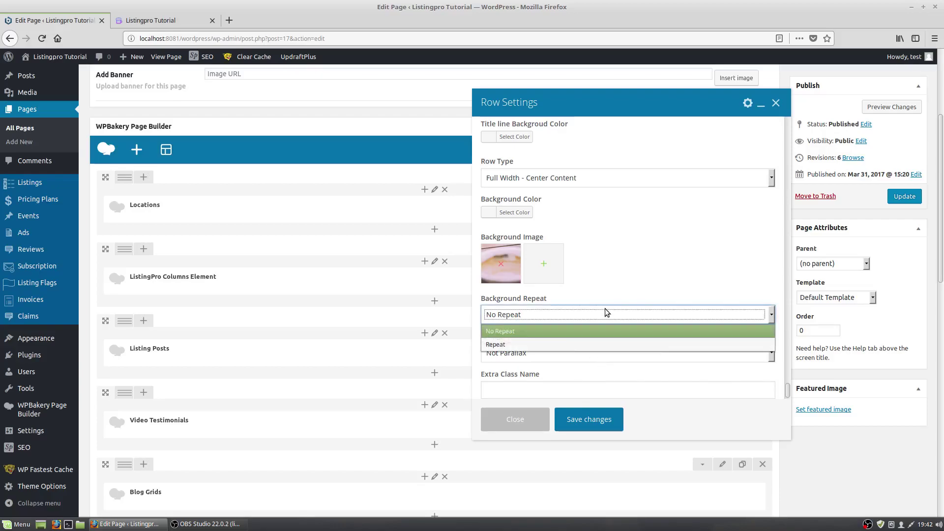
{"action": "left_click", "coordinate": [605, 309]}
{"action": "left_click", "coordinate": [605, 355]}
{"action": "left_click", "coordinate": [606, 355]}
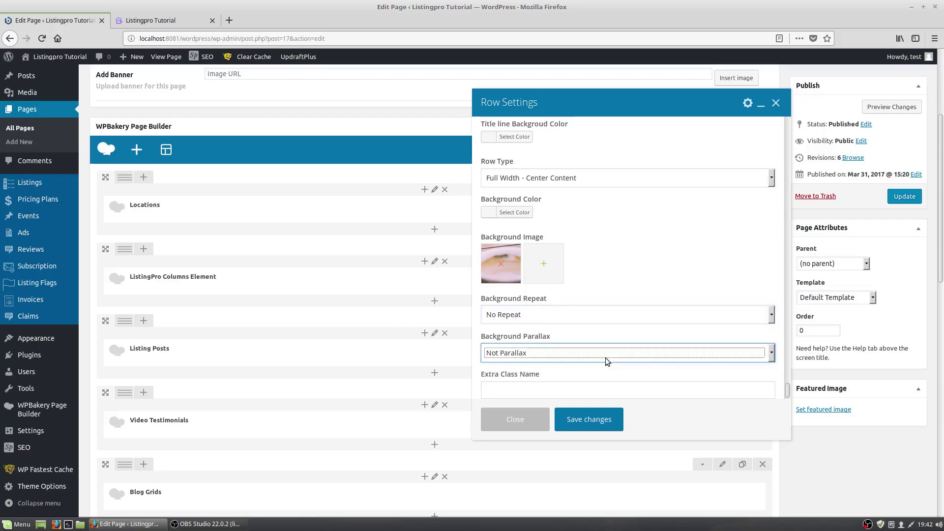
{"action": "scroll", "coordinate": [605, 359], "scroll_direction": "down", "scroll_amount": 2}
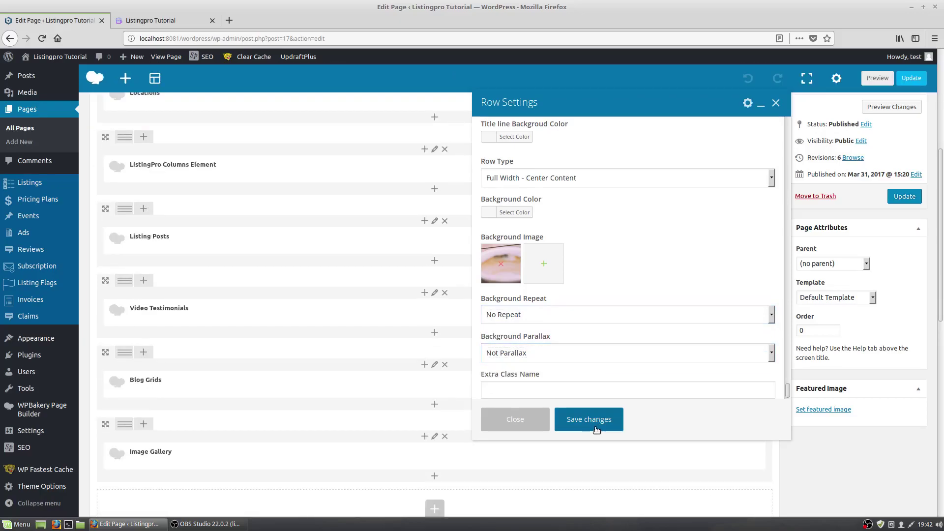
{"action": "left_click", "coordinate": [595, 426]}
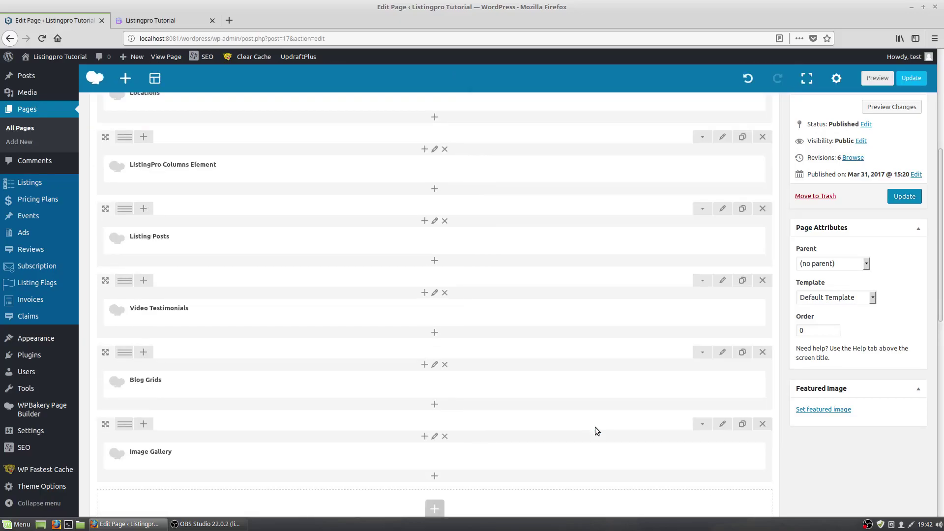
{"action": "left_click", "coordinate": [893, 199]}
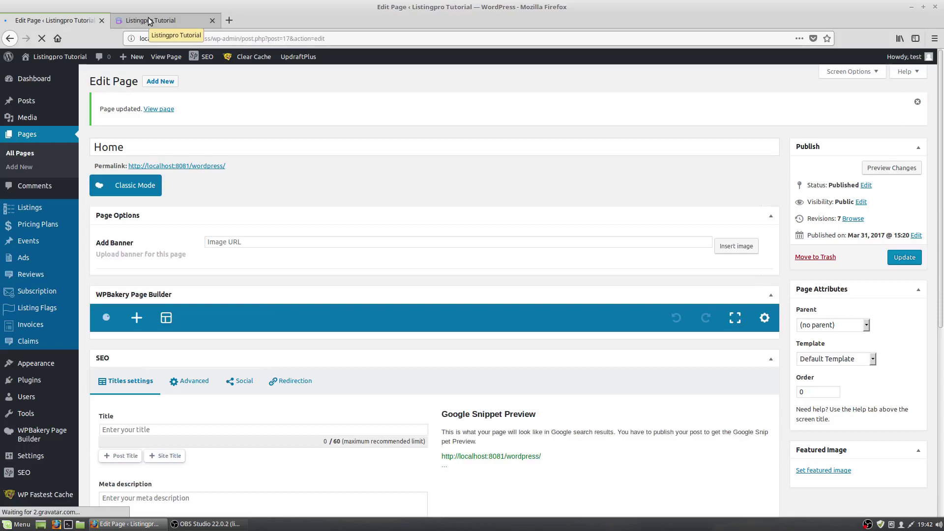
Step: Reload the live home page and scroll to the Exclusive section's coffee background and red title
{"action": "left_click", "coordinate": [149, 21]}
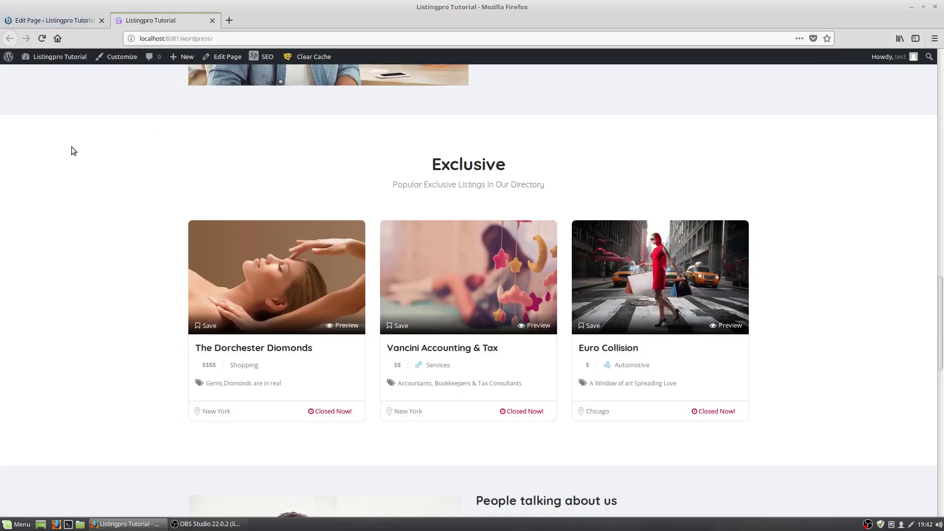
{"action": "left_click", "coordinate": [41, 41]}
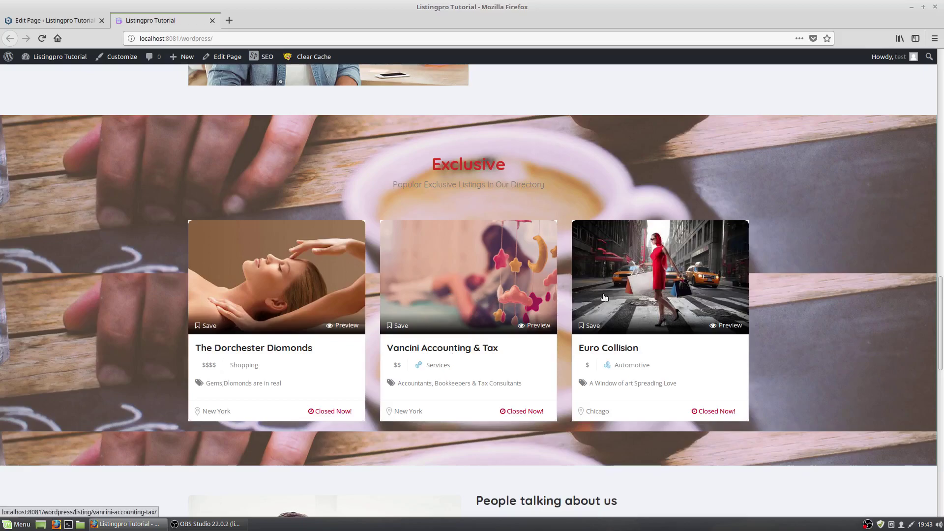
{"action": "scroll", "coordinate": [659, 280], "scroll_direction": "down", "scroll_amount": 3}
{"action": "scroll", "coordinate": [658, 280], "scroll_direction": "up", "scroll_amount": 3}
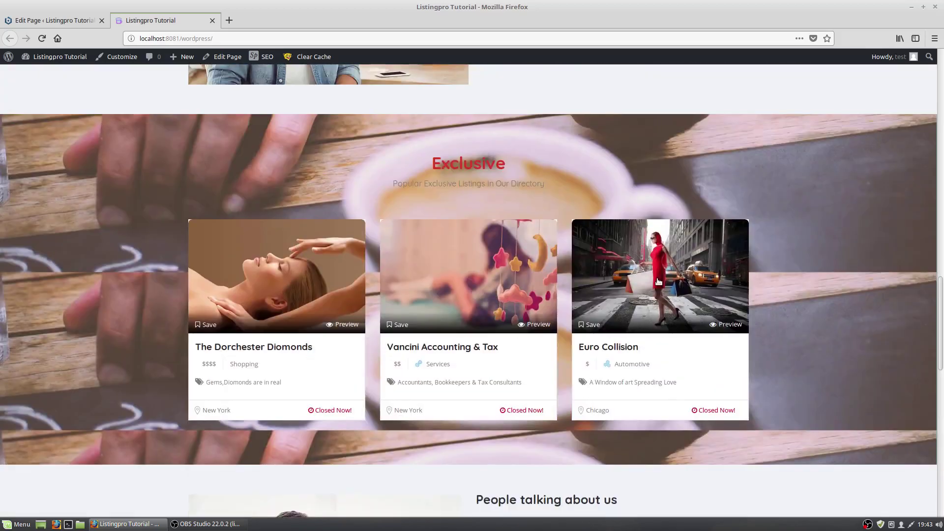
{"action": "scroll", "coordinate": [452, 341], "scroll_direction": "up", "scroll_amount": 2}
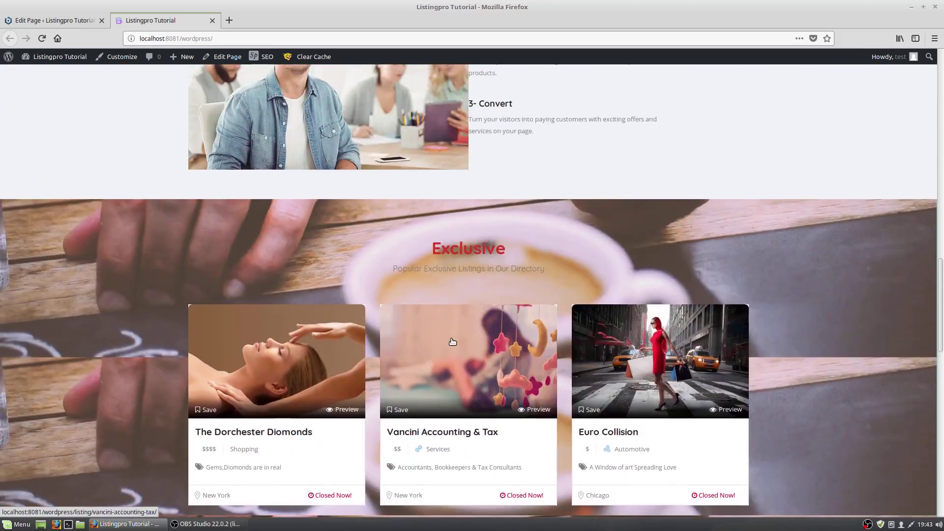
{"action": "scroll", "coordinate": [443, 335], "scroll_direction": "down", "scroll_amount": 9}
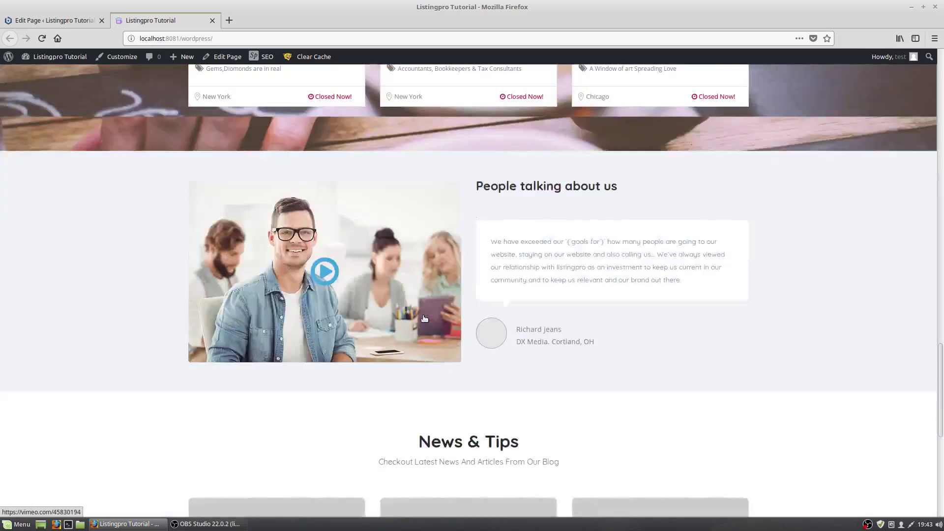
{"action": "scroll", "coordinate": [423, 315], "scroll_direction": "up", "scroll_amount": 2}
{"action": "scroll", "coordinate": [590, 285], "scroll_direction": "down", "scroll_amount": 3}
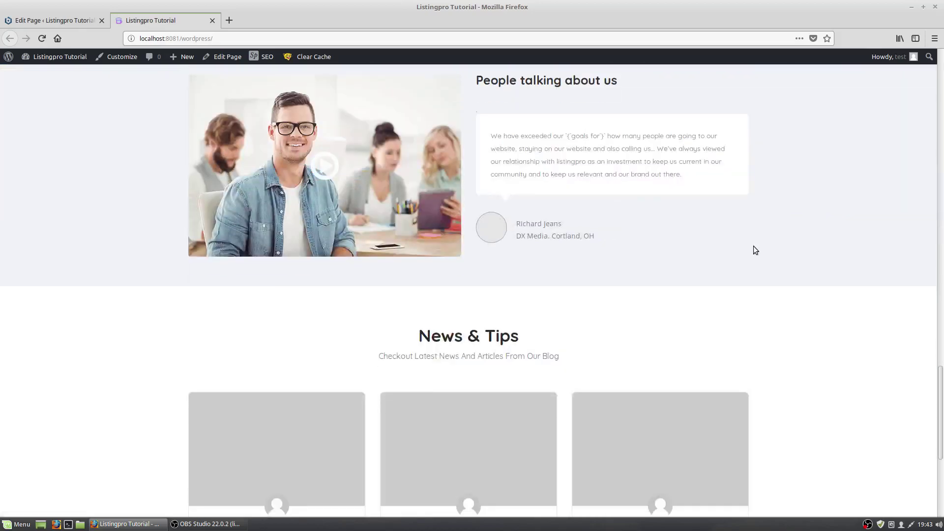
{"action": "scroll", "coordinate": [615, 260], "scroll_direction": "down", "scroll_amount": 1}
{"action": "scroll", "coordinate": [605, 263], "scroll_direction": "down", "scroll_amount": 4}
{"action": "scroll", "coordinate": [589, 268], "scroll_direction": "up", "scroll_amount": 4}
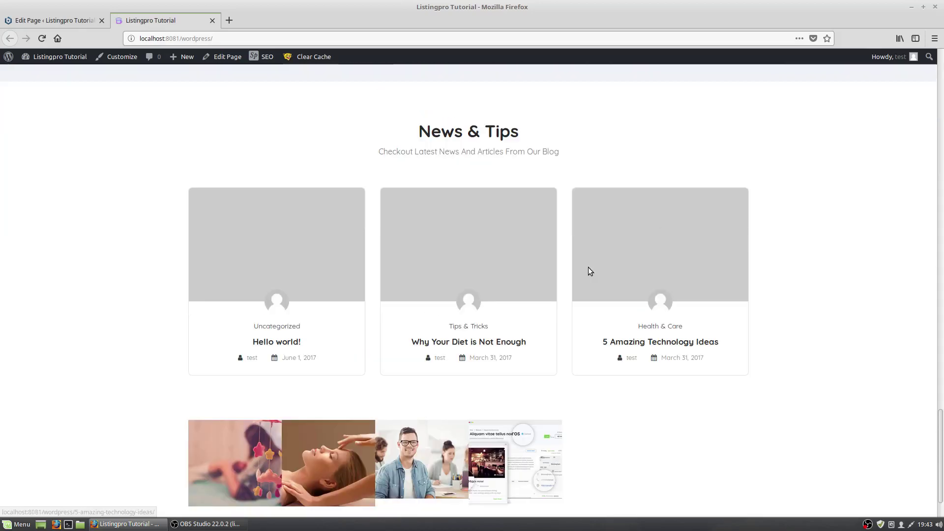
{"action": "scroll", "coordinate": [560, 269], "scroll_direction": "down", "scroll_amount": 4}
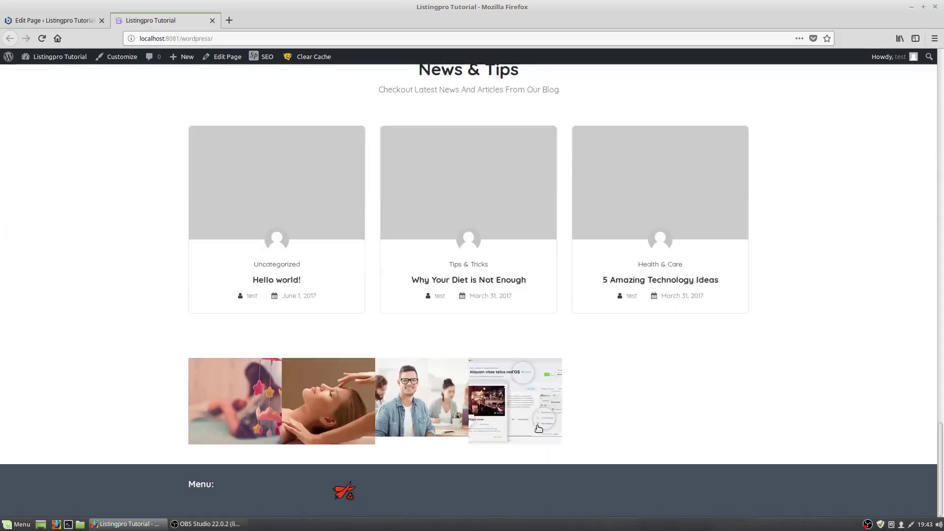
Step: Back in the Home page editor, open the Image Gallery row's settings and scroll to Background Image
{"action": "left_click", "coordinate": [54, 20]}
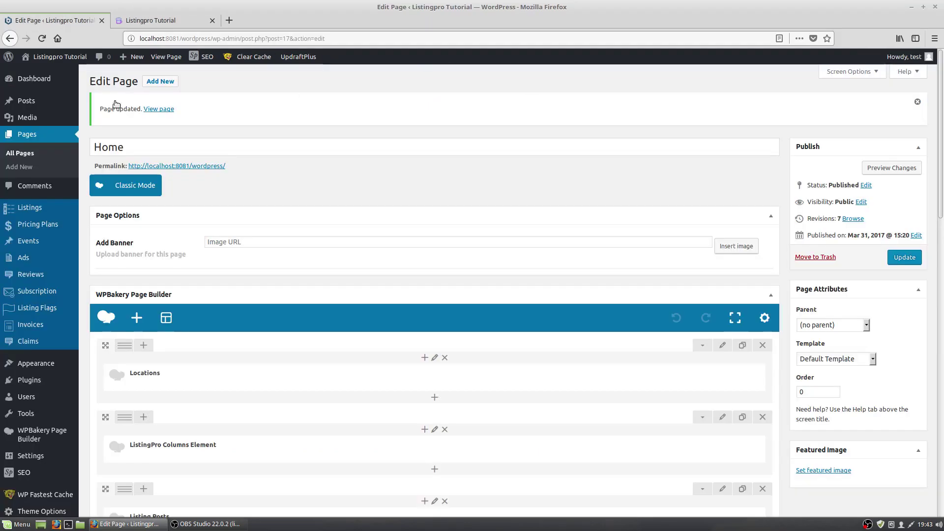
{"action": "scroll", "coordinate": [404, 318], "scroll_direction": "down", "scroll_amount": 10}
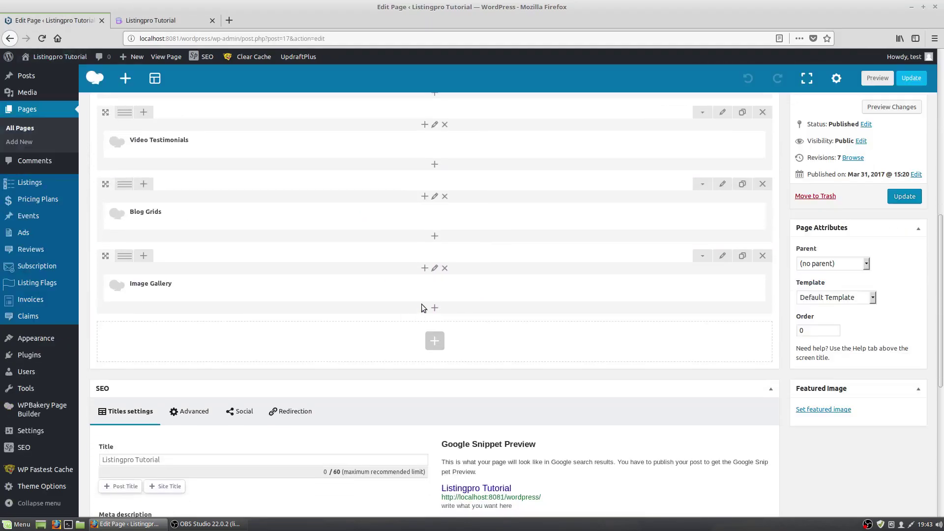
{"action": "left_click", "coordinate": [722, 256]}
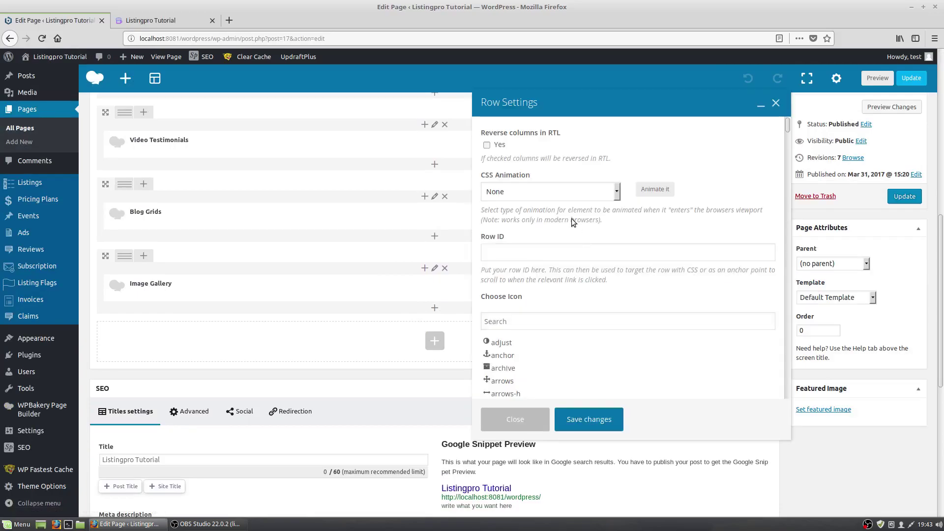
{"action": "scroll", "coordinate": [590, 266], "scroll_direction": "down", "scroll_amount": 5}
{"action": "scroll", "coordinate": [600, 167], "scroll_direction": "up", "scroll_amount": 5}
{"action": "scroll", "coordinate": [789, 129], "scroll_direction": "down", "scroll_amount": 10}
{"action": "left_click_drag", "start_coordinate": [797, 179], "coordinate": [800, 381]}
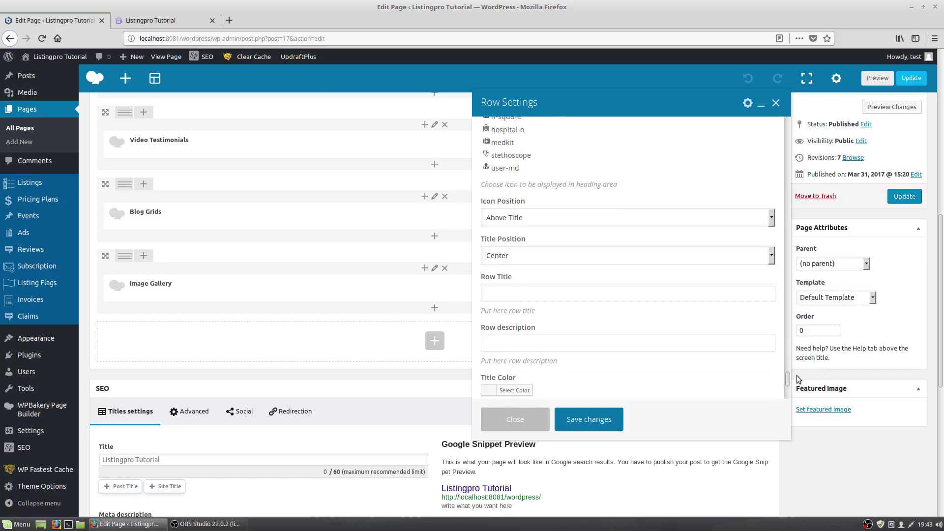
{"action": "scroll", "coordinate": [636, 278], "scroll_direction": "down", "scroll_amount": 1}
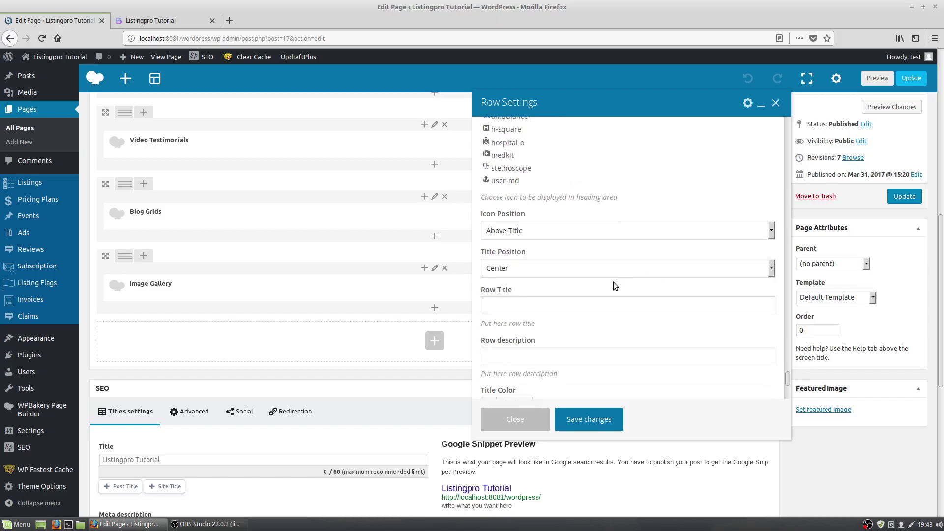
{"action": "scroll", "coordinate": [613, 285], "scroll_direction": "down", "scroll_amount": 5}
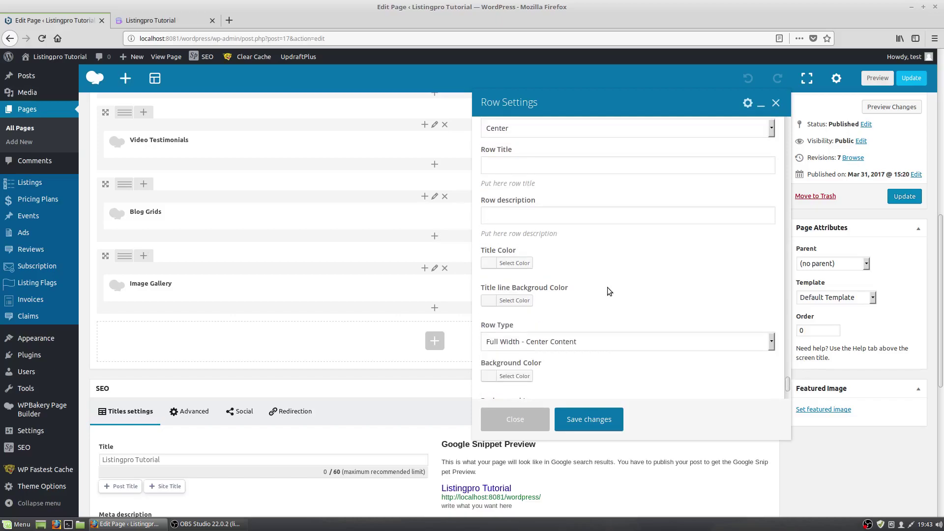
{"action": "scroll", "coordinate": [608, 291], "scroll_direction": "down", "scroll_amount": 4}
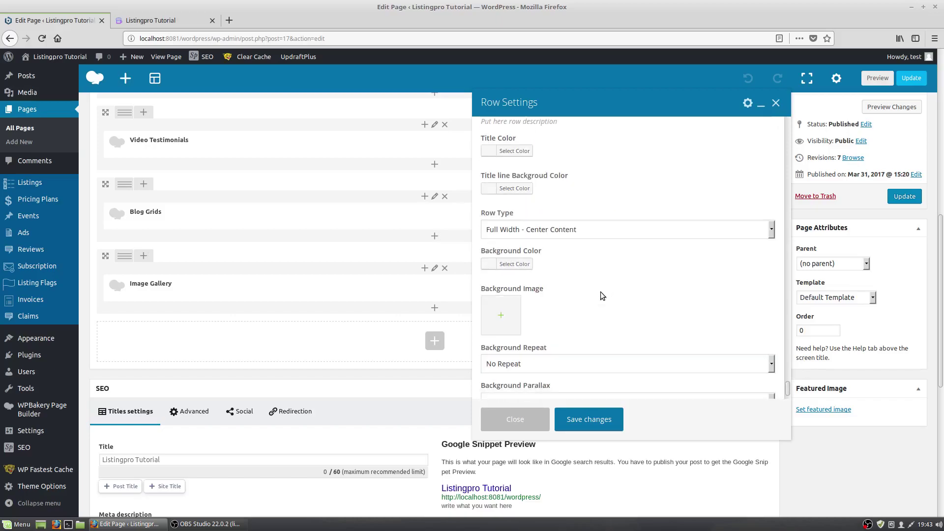
Step: Set the coffee-banner photo as the row background, keeping Full Width - Center Content
{"action": "left_click", "coordinate": [509, 315]}
{"action": "left_click", "coordinate": [59, 182]}
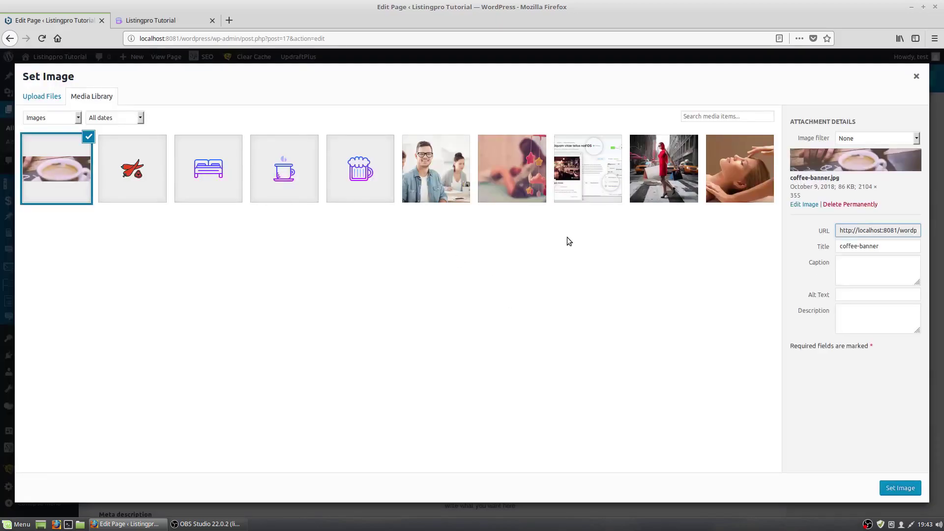
{"action": "left_click", "coordinate": [895, 488]}
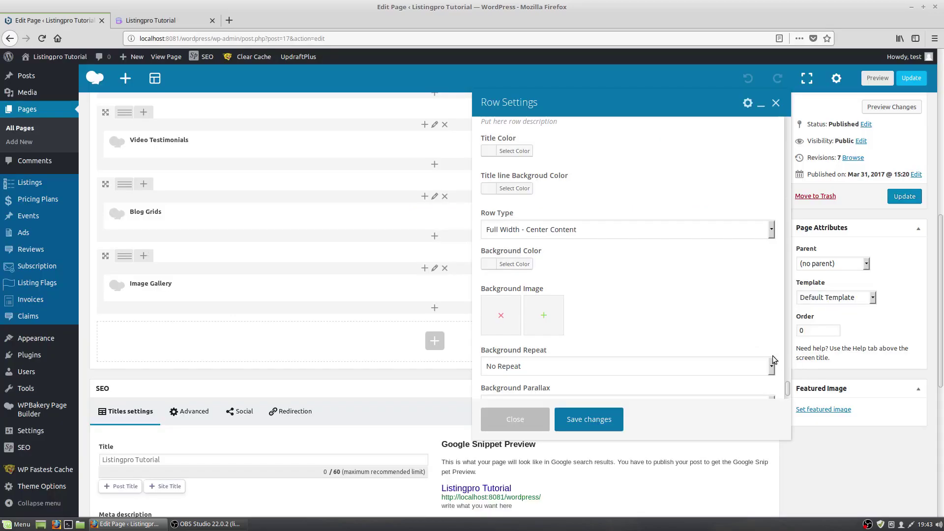
{"action": "left_click", "coordinate": [532, 232]}
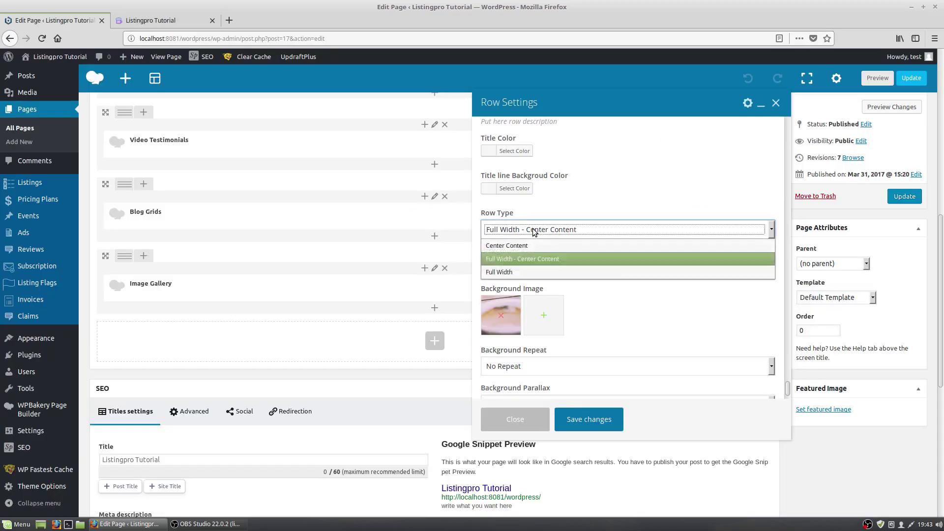
{"action": "left_click", "coordinate": [534, 231]}
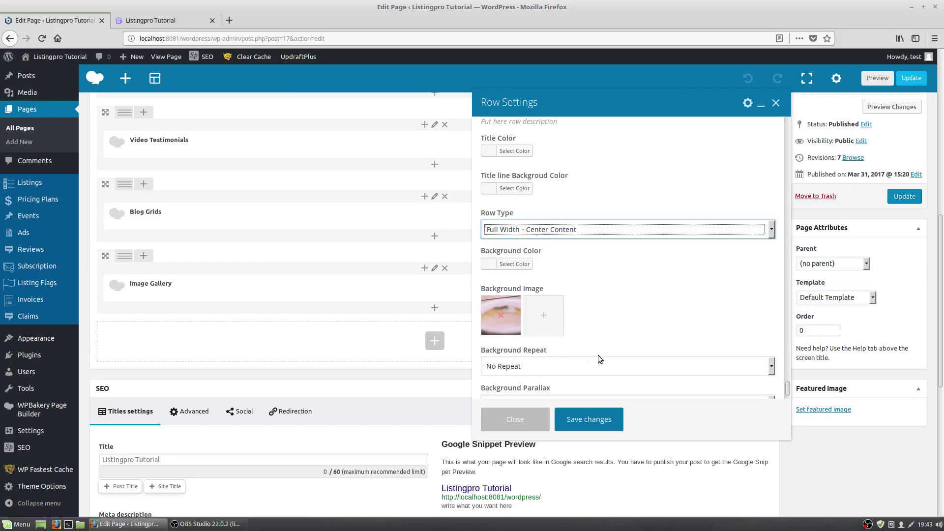
Step: Leave background repeat at No Repeat, save the row and update the Home page
{"action": "scroll", "coordinate": [598, 354], "scroll_direction": "down", "scroll_amount": 2}
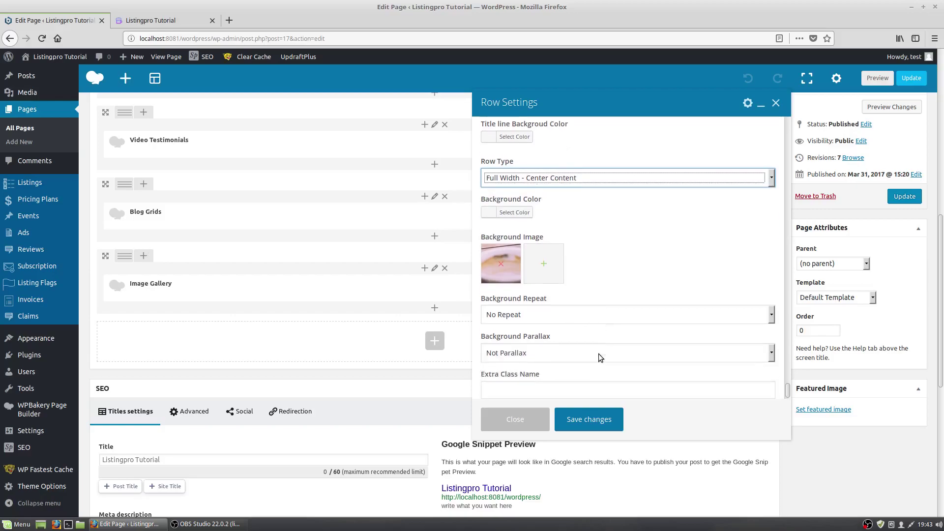
{"action": "left_click", "coordinate": [591, 315]}
{"action": "left_click", "coordinate": [607, 387]}
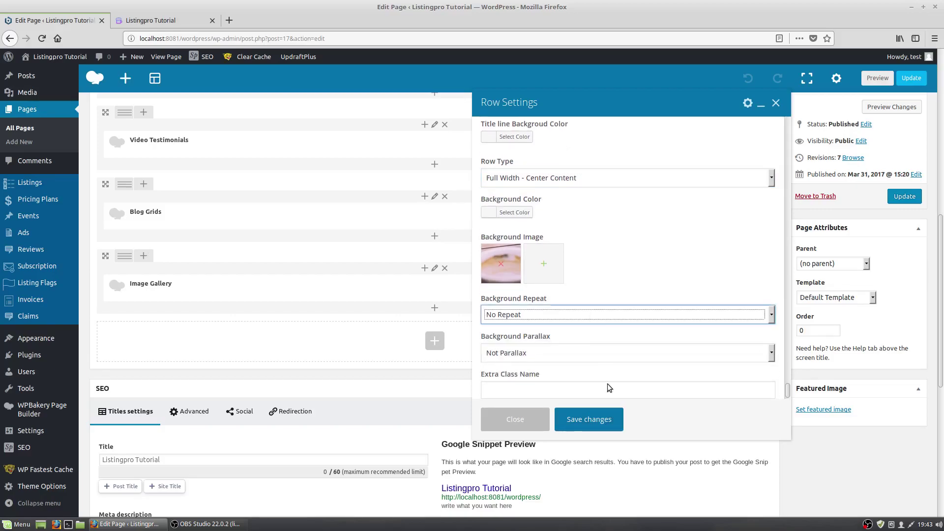
{"action": "left_click", "coordinate": [605, 418]}
{"action": "left_click", "coordinate": [909, 198]}
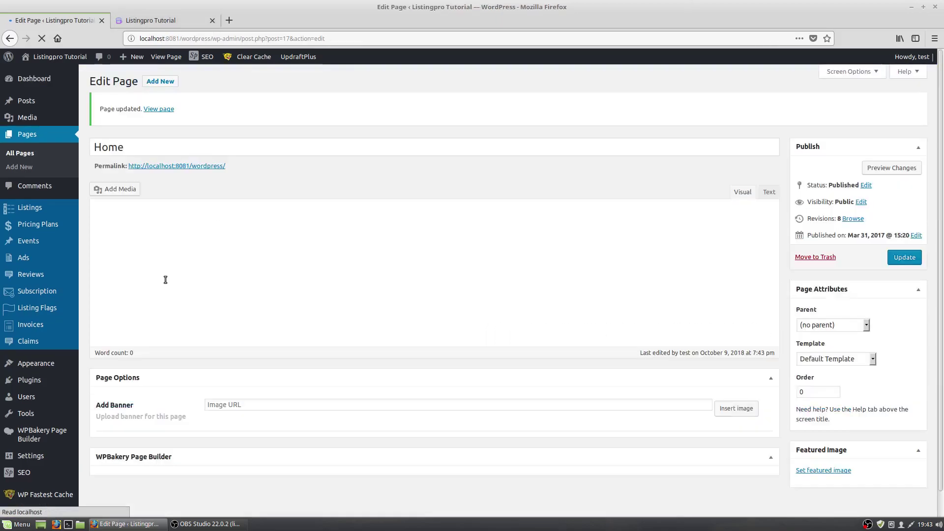
{"action": "left_click", "coordinate": [175, 28]}
{"action": "key", "text": "F5"}
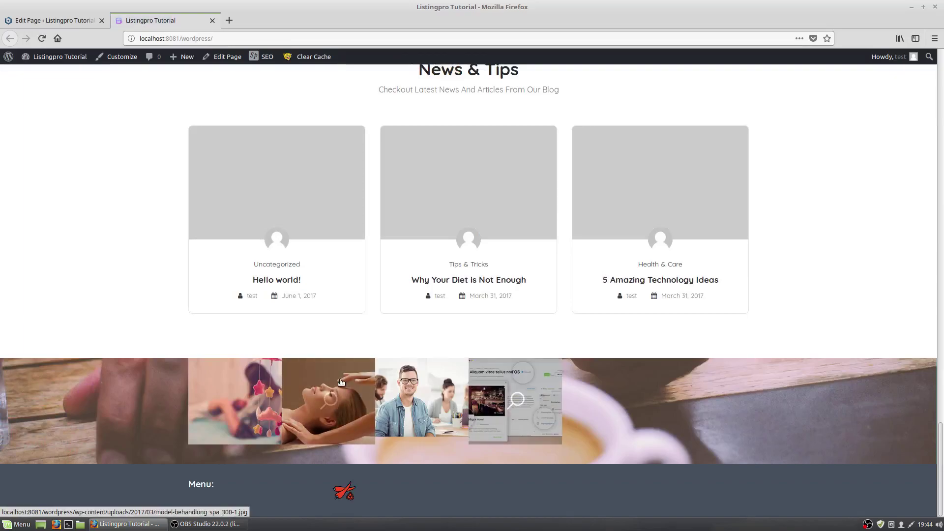
{"action": "left_click", "coordinate": [54, 21]}
Step: Split the gallery row into 1/4+1/2+1/4 columns, move Image Gallery into the middle column, and update the page
{"action": "scroll", "coordinate": [567, 332], "scroll_direction": "down", "scroll_amount": 10}
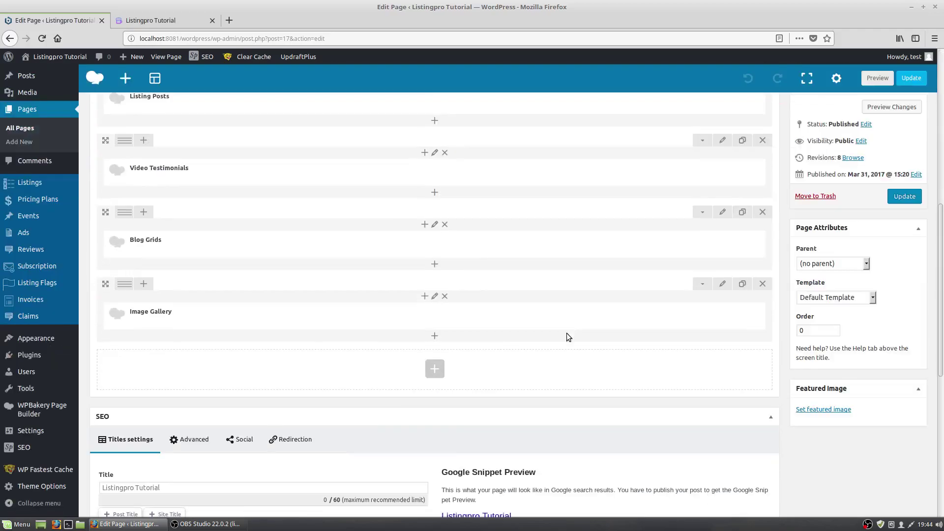
{"action": "scroll", "coordinate": [484, 298], "scroll_direction": "up", "scroll_amount": 2}
{"action": "scroll", "coordinate": [484, 297], "scroll_direction": "up", "scroll_amount": 1}
{"action": "mouse_move", "coordinate": [429, 262]}
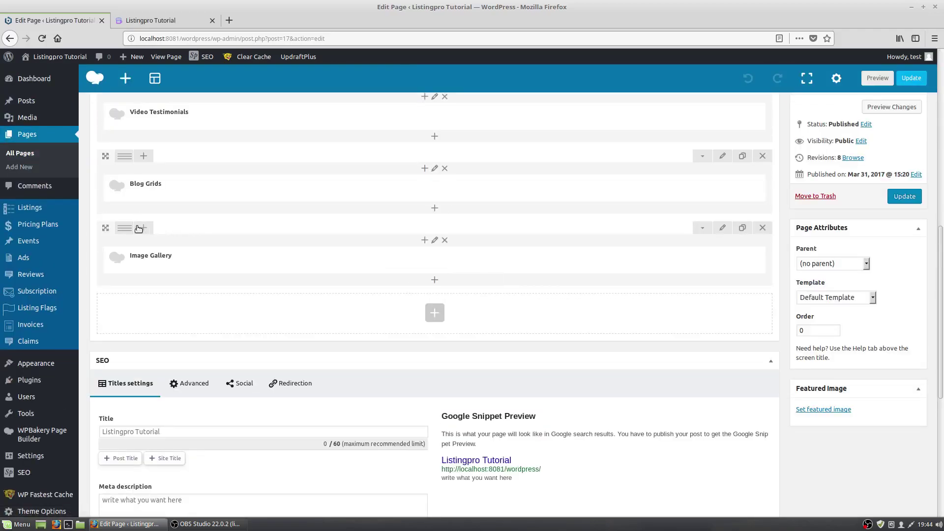
{"action": "mouse_move", "coordinate": [129, 228]}
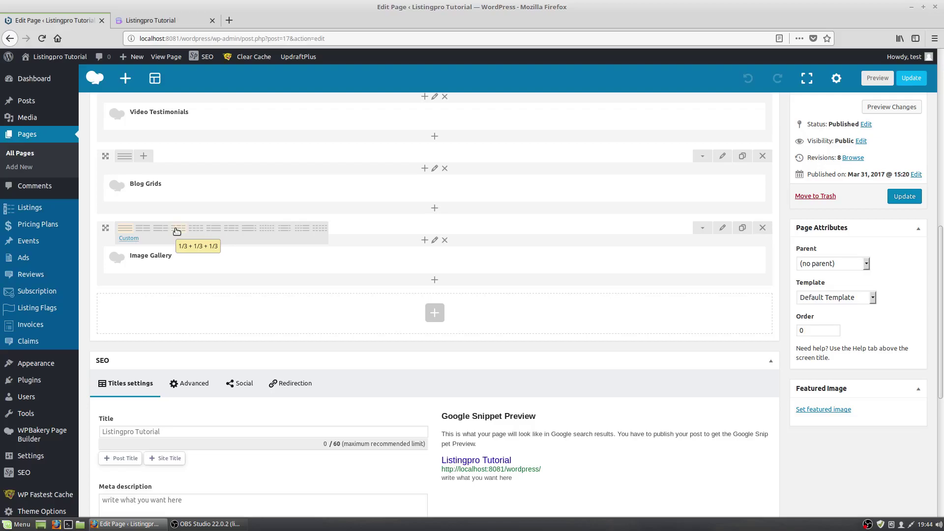
{"action": "left_click", "coordinate": [281, 230]}
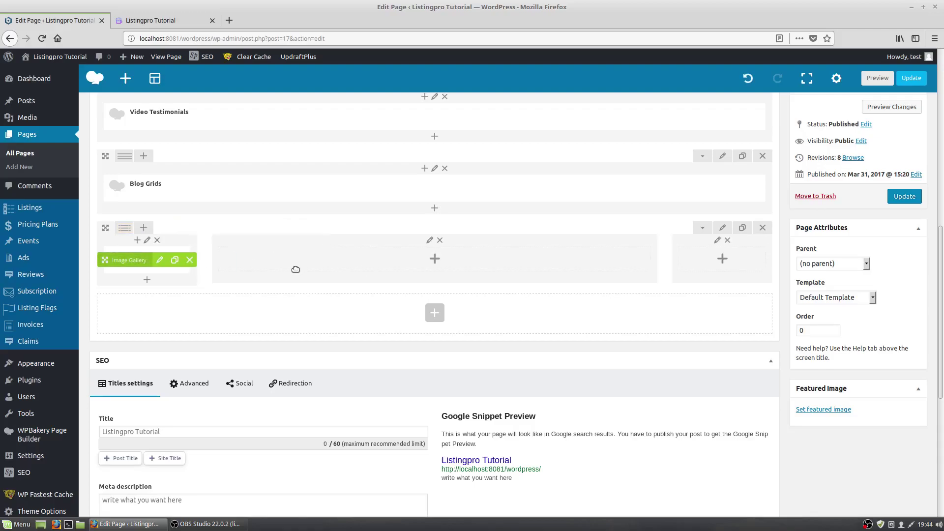
{"action": "left_click_drag", "start_coordinate": [295, 269], "coordinate": [491, 262]}
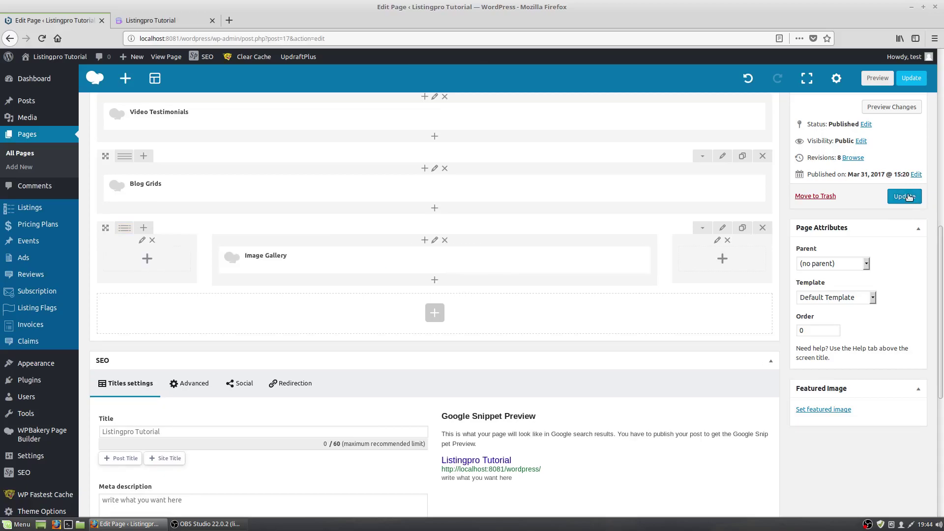
{"action": "left_click", "coordinate": [908, 196]}
Step: Reload the live home page to check the narrower centred gallery strip, then return to the editor
{"action": "left_click", "coordinate": [194, 24]}
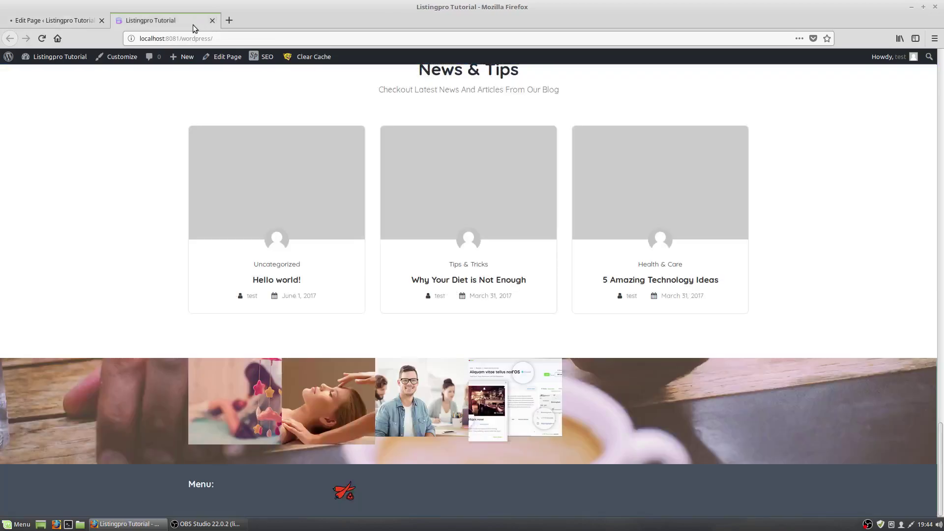
{"action": "left_click", "coordinate": [42, 39]}
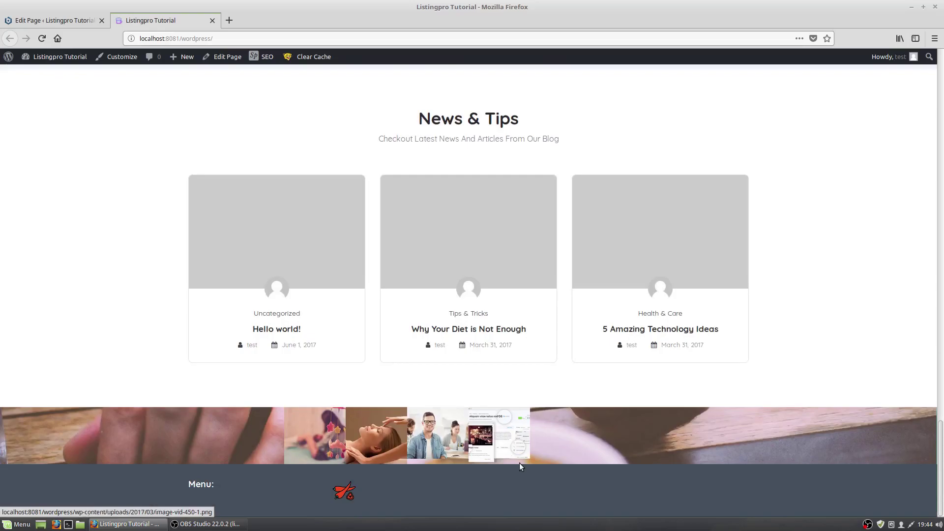
{"action": "key", "text": "ctrl+Page_Up"}
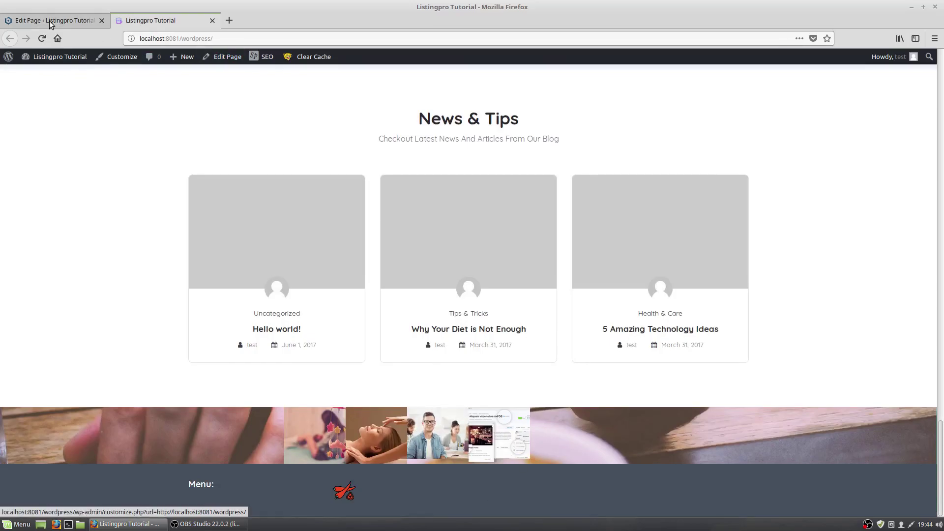
Step: Add the shpping-1 street photo, mug icon and chili pepper icon to the Image Gallery, then update the page
{"action": "scroll", "coordinate": [425, 341], "scroll_direction": "down", "scroll_amount": 10}
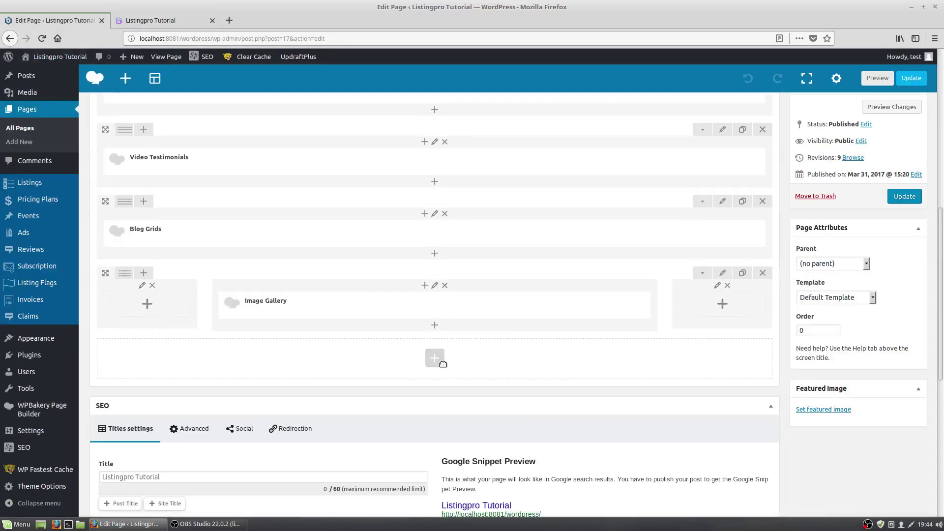
{"action": "scroll", "coordinate": [430, 252], "scroll_direction": "up", "scroll_amount": 1}
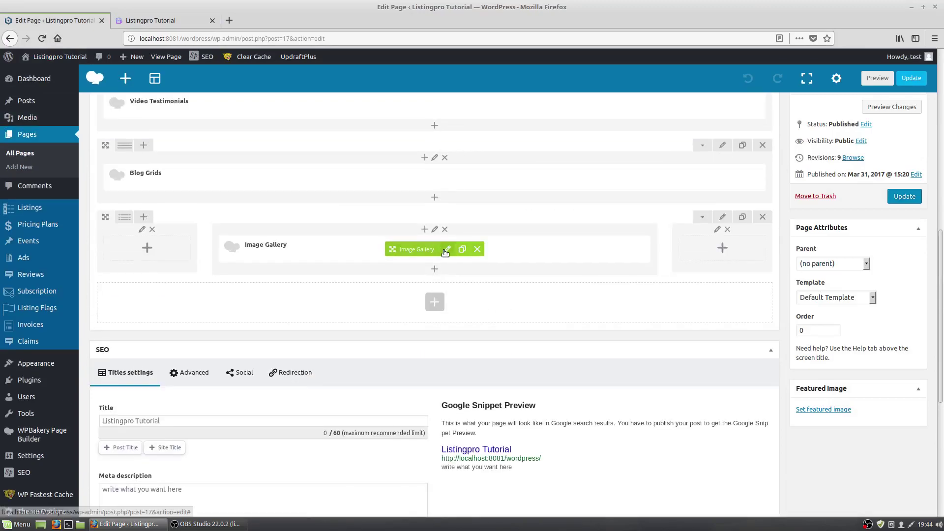
{"action": "left_click", "coordinate": [446, 250]}
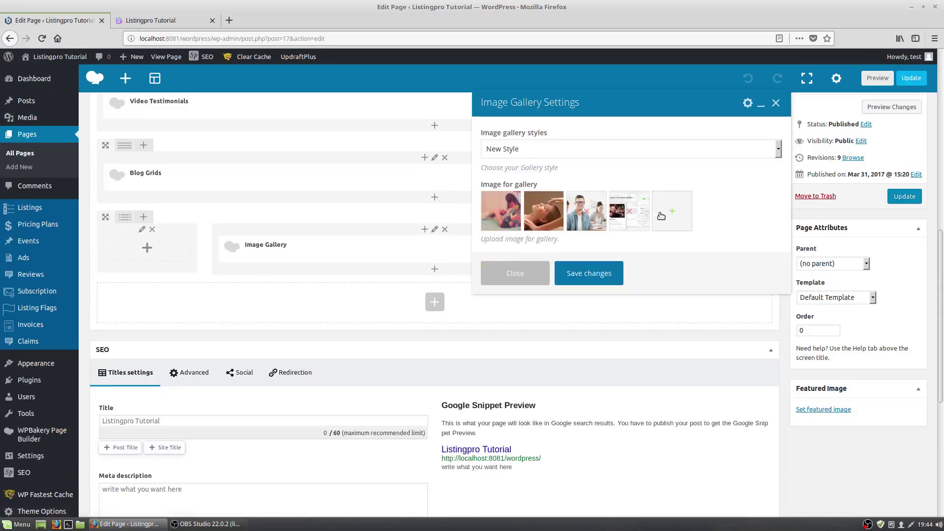
{"action": "left_click", "coordinate": [666, 215]}
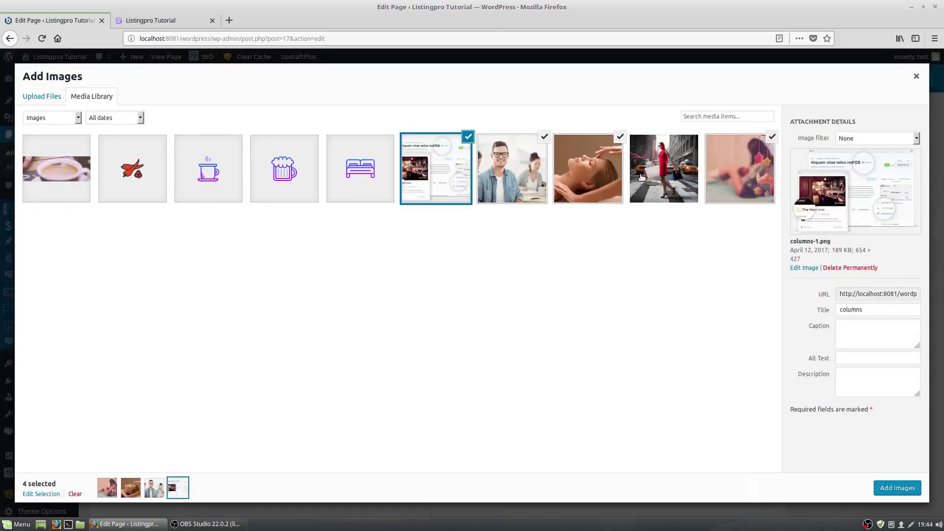
{"action": "left_click", "coordinate": [642, 177]}
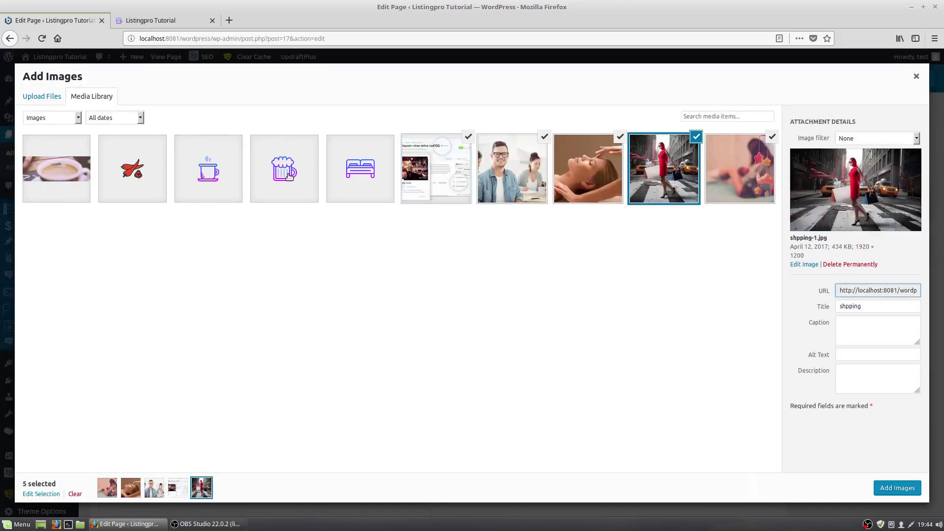
{"action": "left_click", "coordinate": [235, 173]}
{"action": "left_click", "coordinate": [156, 171]}
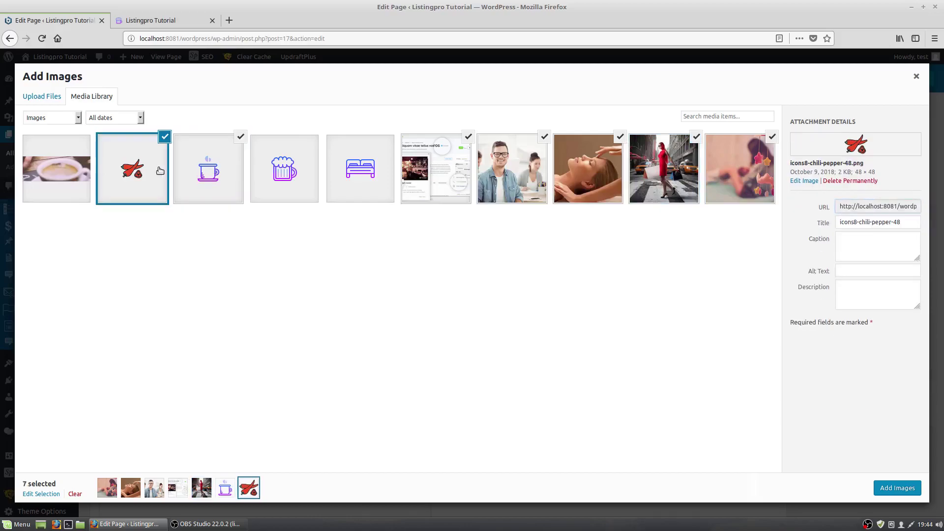
{"action": "left_click", "coordinate": [910, 489]}
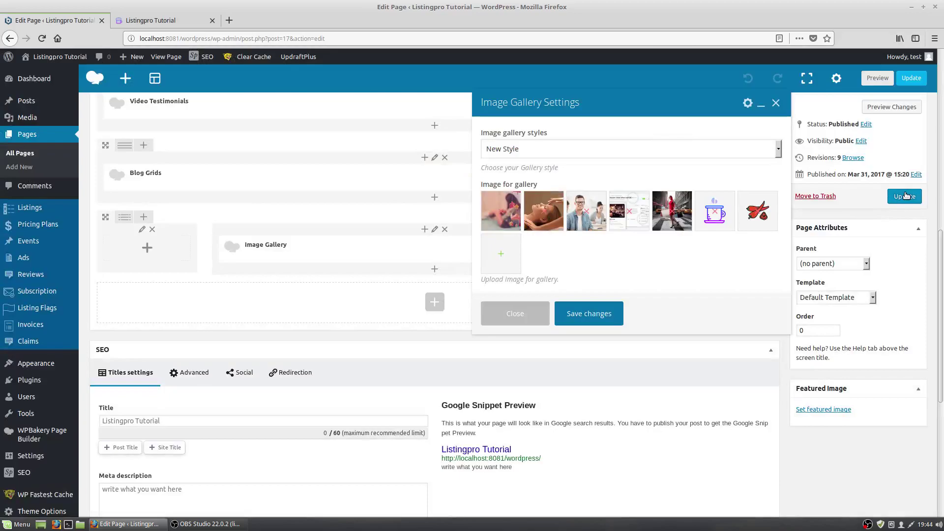
{"action": "left_click", "coordinate": [592, 314]}
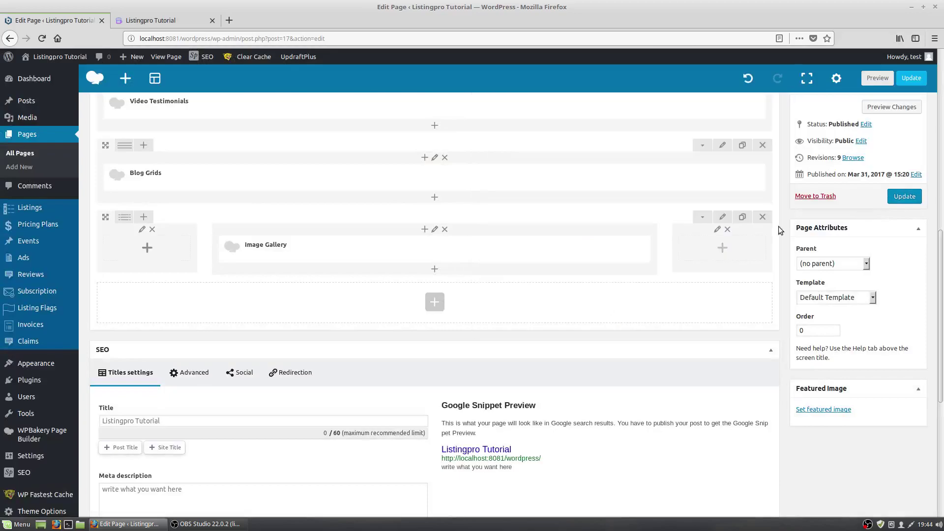
{"action": "left_click", "coordinate": [907, 202]}
Step: Reload the live home page and enlarge the shopping, man-in-glasses and spa photos from the footer gallery
{"action": "left_click", "coordinate": [184, 21]}
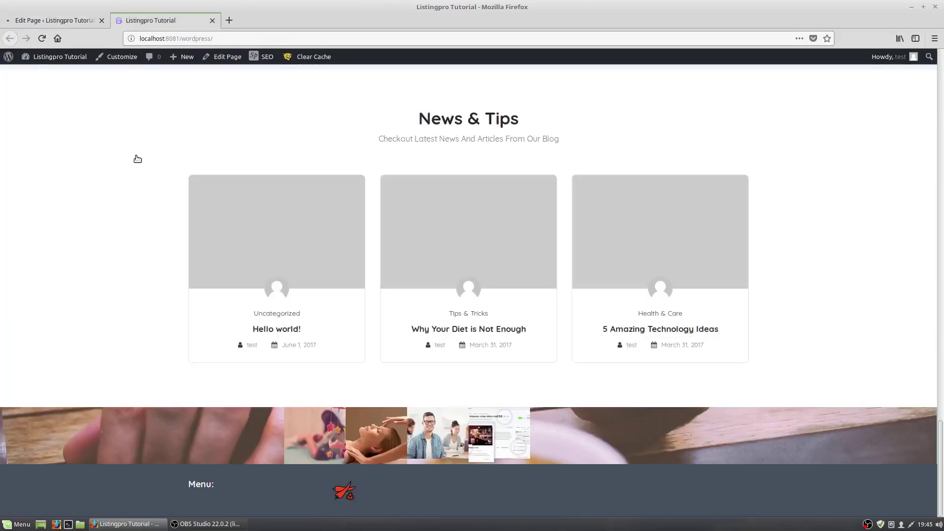
{"action": "left_click", "coordinate": [42, 38]}
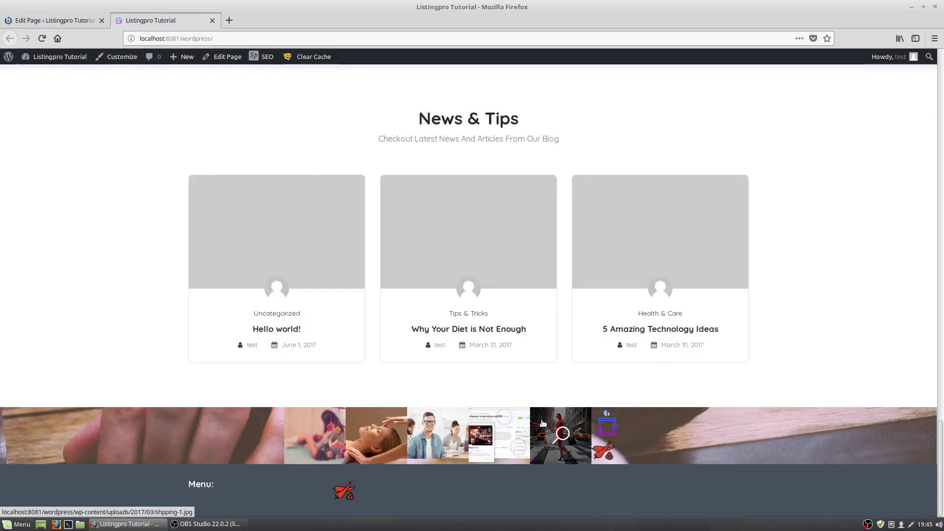
{"action": "left_click", "coordinate": [556, 432]}
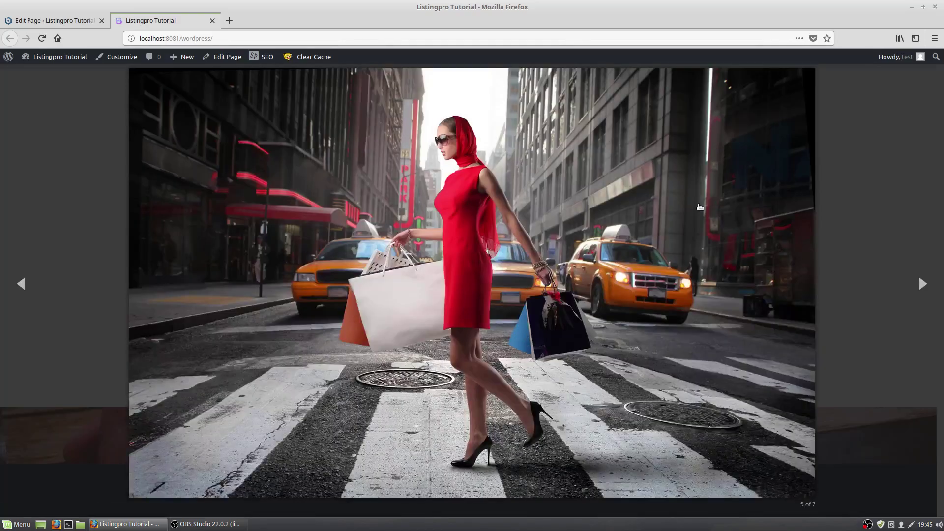
{"action": "left_click", "coordinate": [856, 202]}
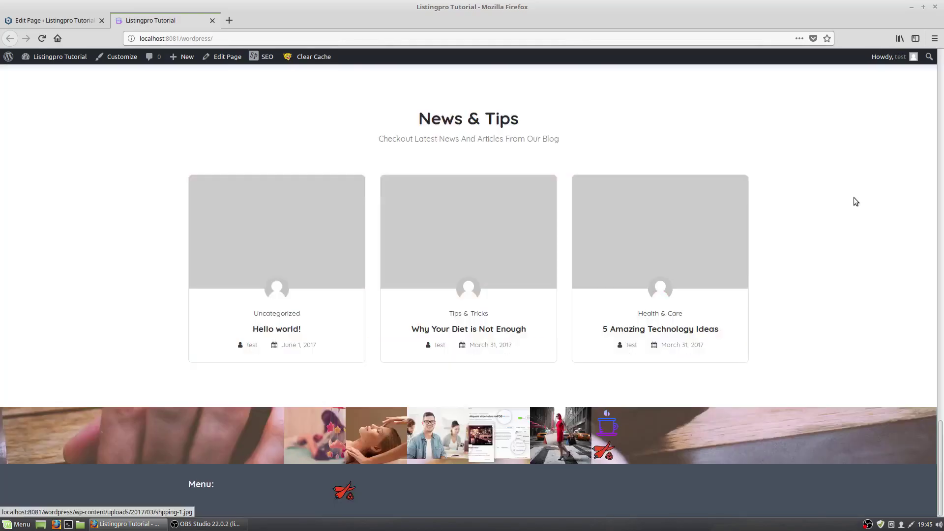
{"action": "left_click", "coordinate": [429, 423]}
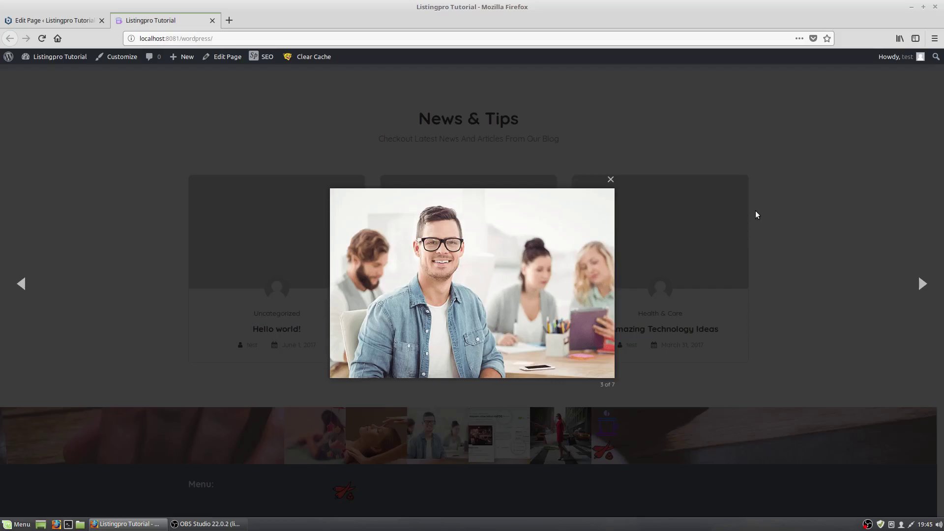
{"action": "left_click", "coordinate": [611, 180]}
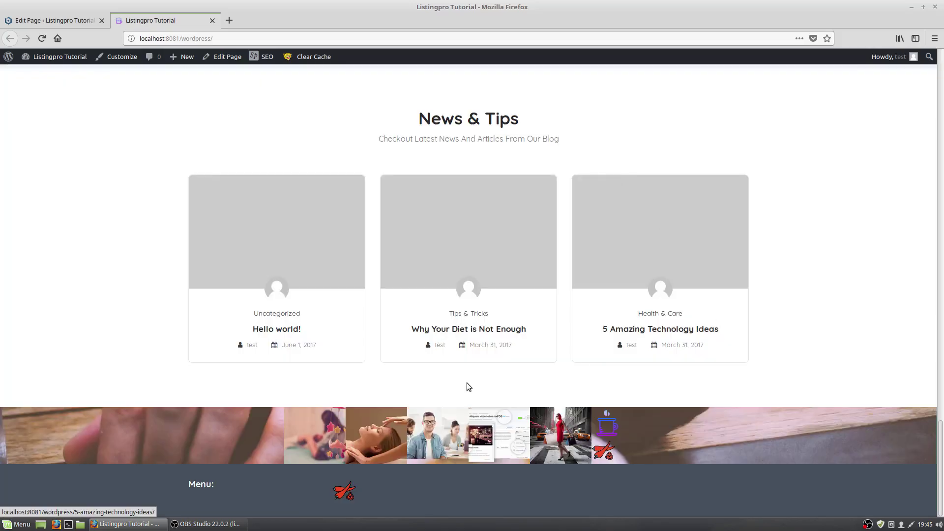
{"action": "left_click", "coordinate": [370, 431]}
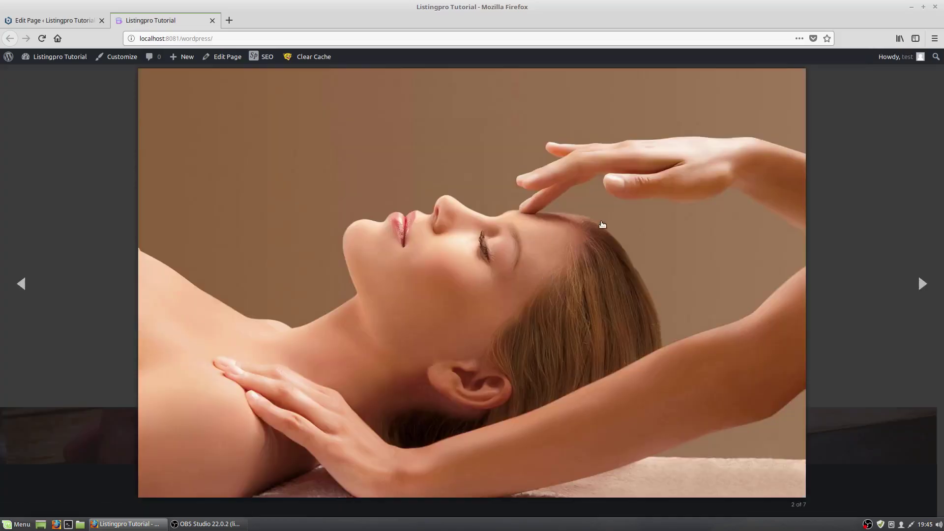
{"action": "left_click", "coordinate": [845, 122]}
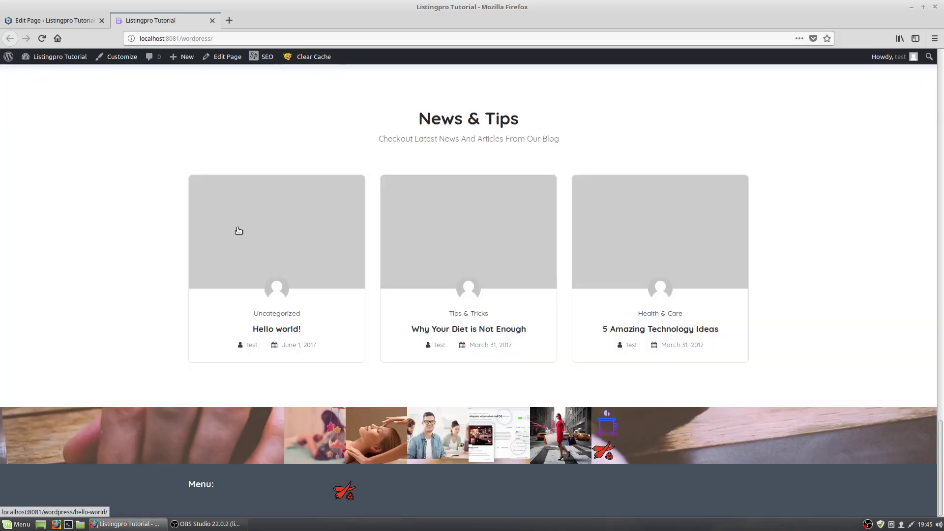
{"action": "scroll", "coordinate": [927, 271], "scroll_direction": "up", "scroll_amount": 3}
{"action": "left_click", "coordinate": [941, 112]}
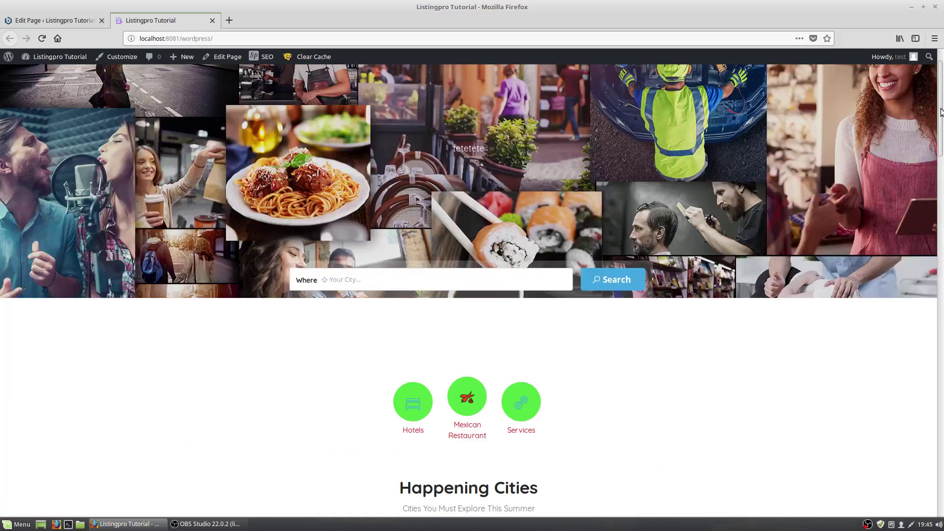
Step: Append an empty Row element below the three-column Image Gallery row in WPBakery
{"action": "left_click", "coordinate": [76, 20]}
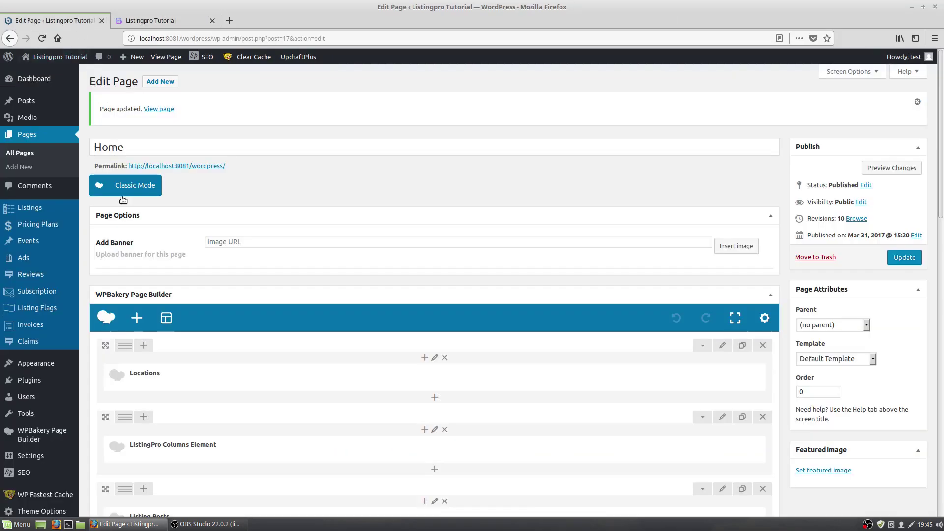
{"action": "scroll", "coordinate": [310, 286], "scroll_direction": "down", "scroll_amount": 7}
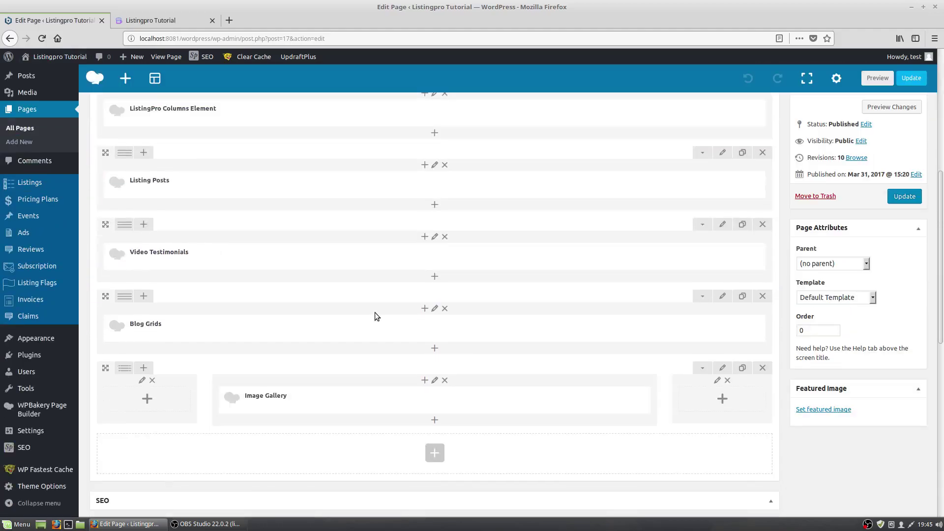
{"action": "scroll", "coordinate": [387, 335], "scroll_direction": "up", "scroll_amount": 3}
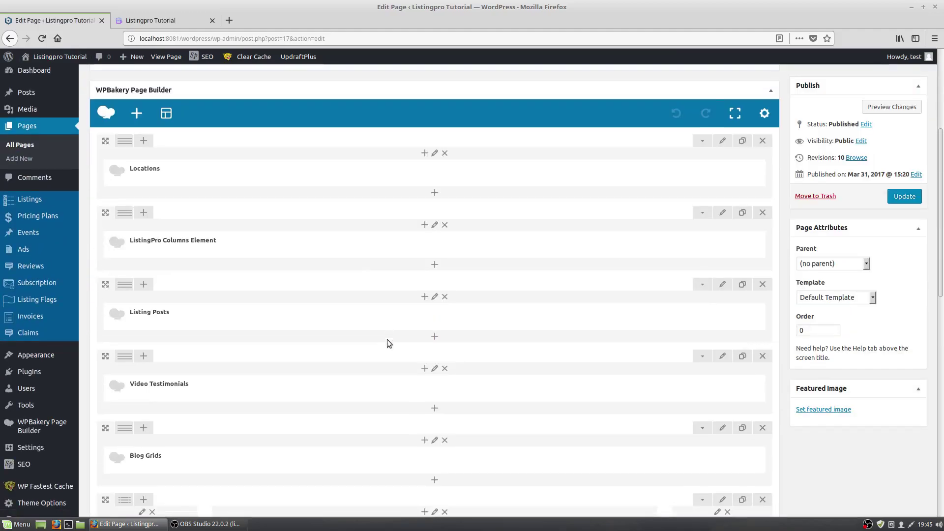
{"action": "scroll", "coordinate": [387, 339], "scroll_direction": "down", "scroll_amount": 3}
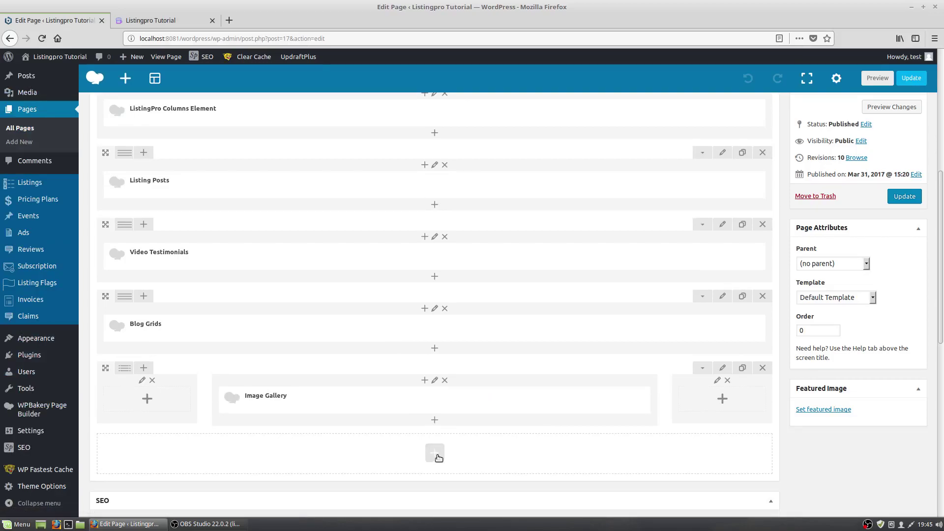
{"action": "mouse_move", "coordinate": [388, 402]}
{"action": "left_click", "coordinate": [435, 422]}
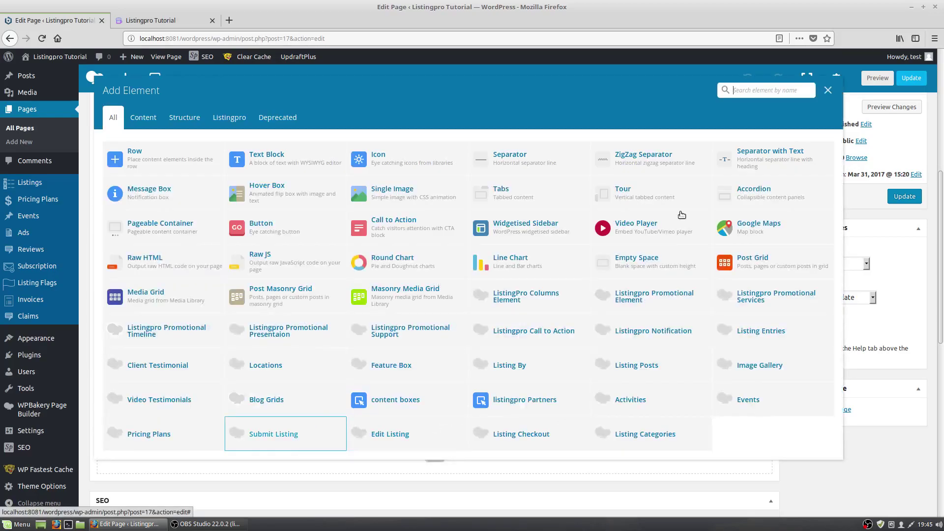
{"action": "left_click", "coordinate": [828, 90]}
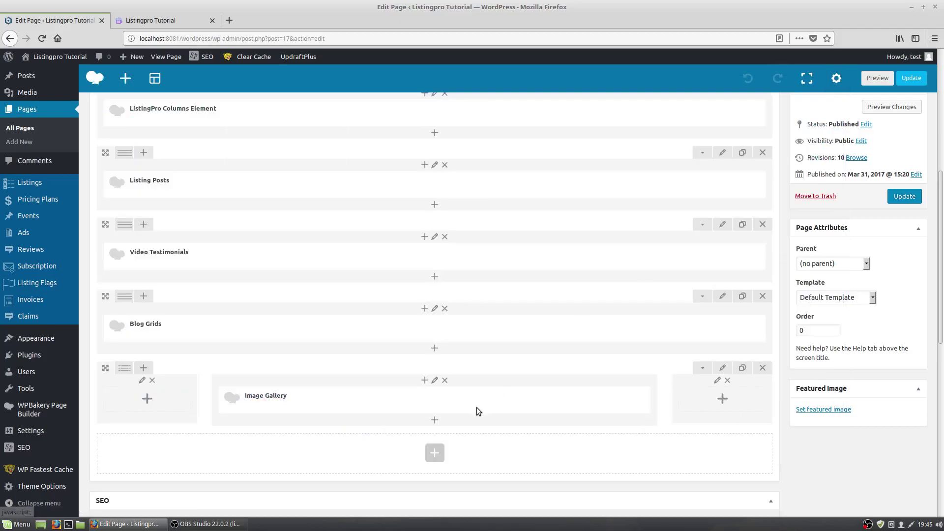
{"action": "left_click", "coordinate": [436, 452]}
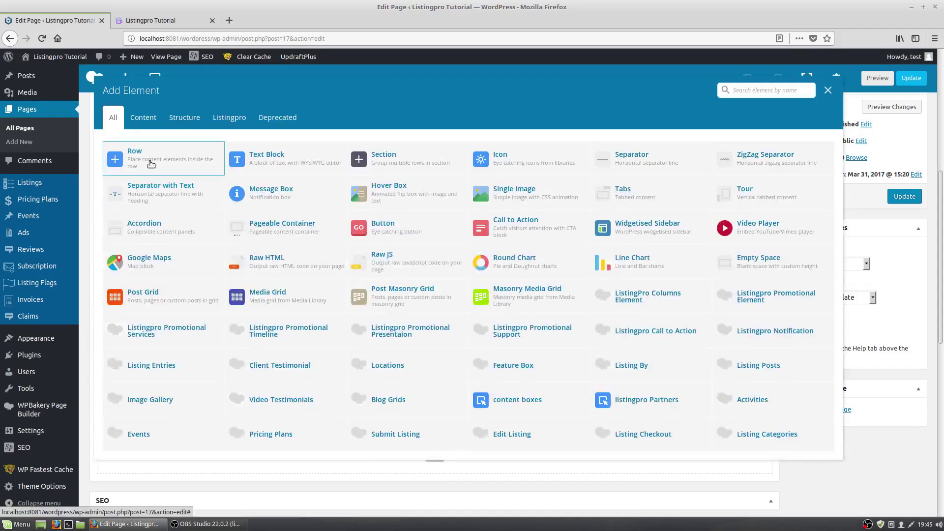
{"action": "left_click", "coordinate": [150, 162]}
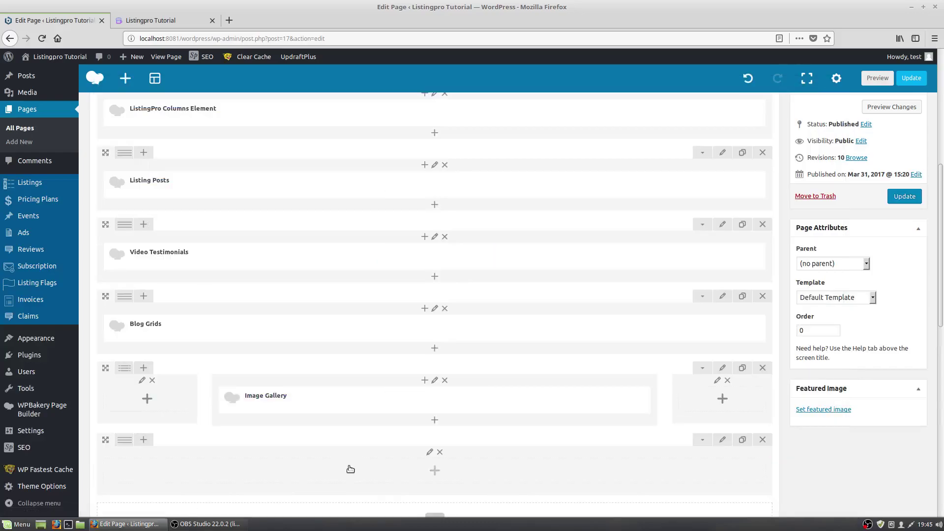
Step: Add a Listingpro Listing By element to the new bottom row
{"action": "left_click", "coordinate": [435, 473]}
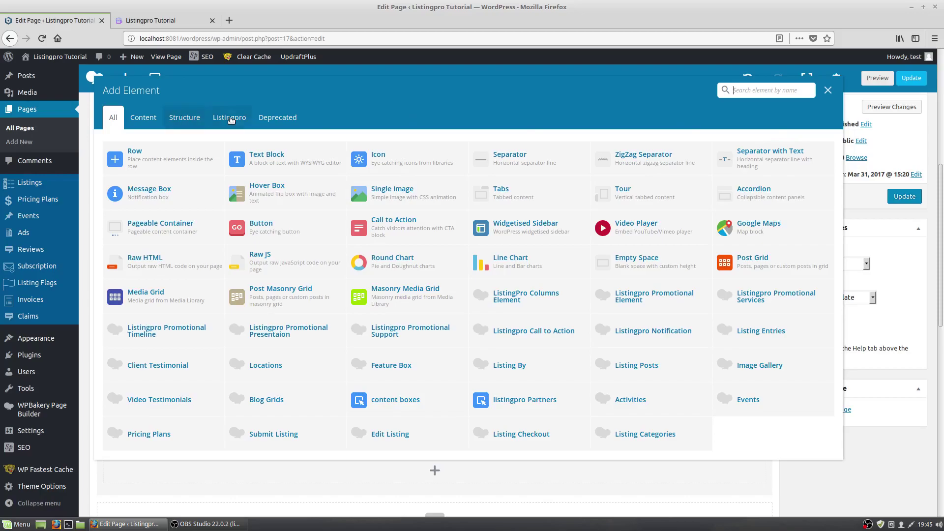
{"action": "left_click", "coordinate": [231, 122]}
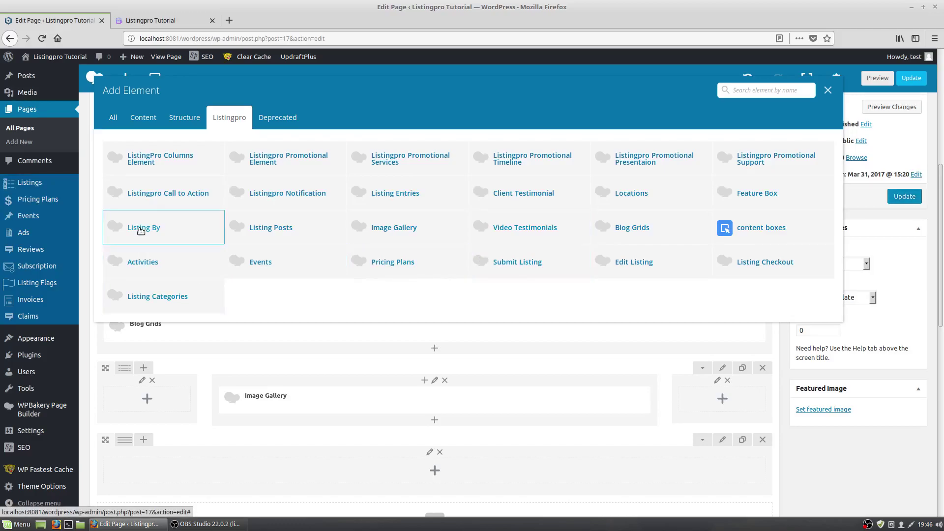
{"action": "left_click", "coordinate": [141, 229]}
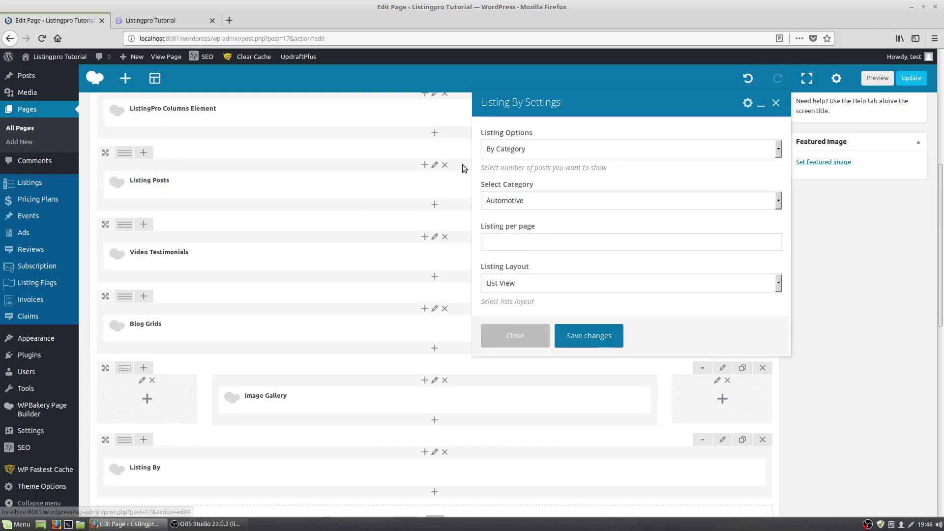
Step: Try a location-and-category filter with Boston, Automotive and List View
{"action": "left_click", "coordinate": [499, 151]}
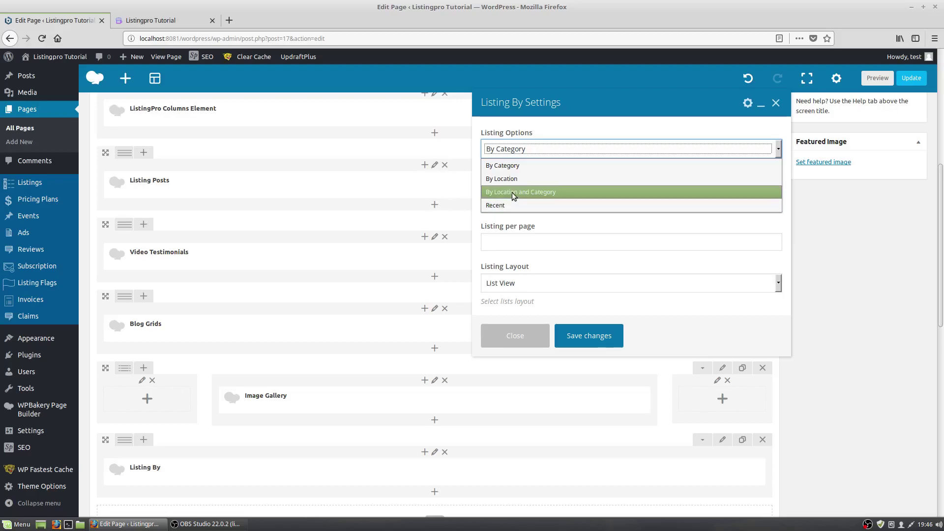
{"action": "left_click", "coordinate": [512, 193]}
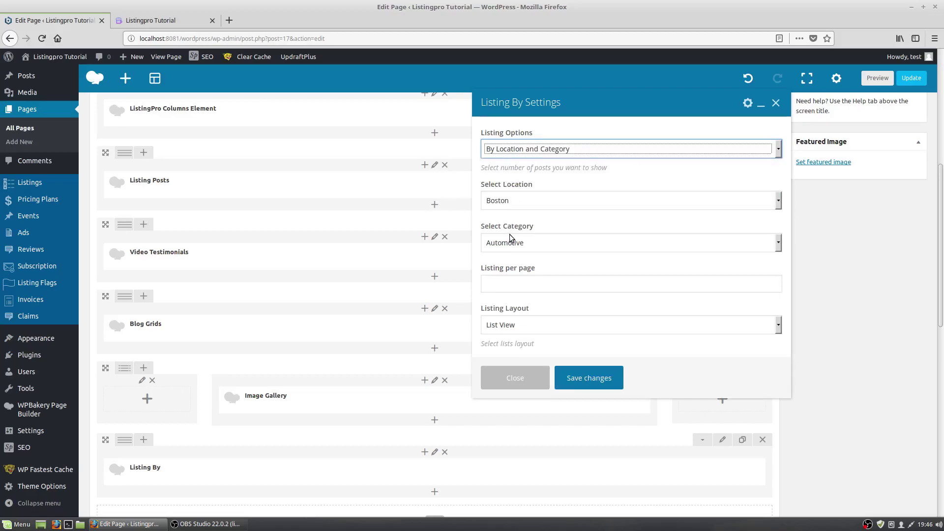
{"action": "left_click", "coordinate": [512, 203]}
{"action": "left_click", "coordinate": [515, 200]}
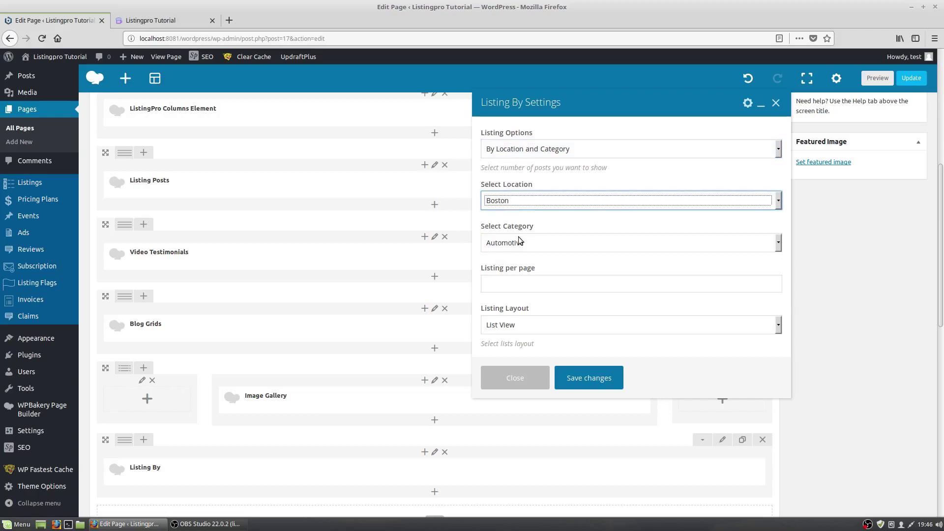
{"action": "left_click", "coordinate": [522, 242]}
{"action": "left_click", "coordinate": [525, 237]}
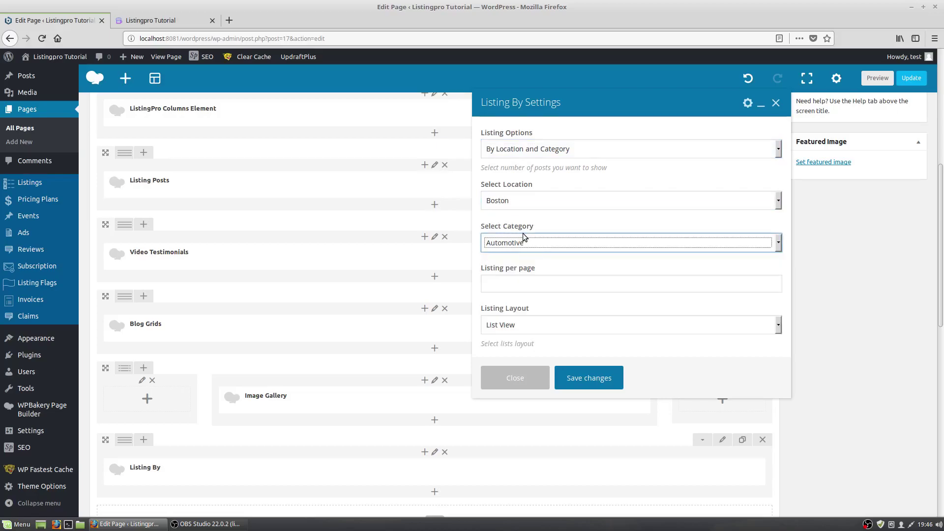
{"action": "left_click", "coordinate": [517, 283]}
{"action": "left_click", "coordinate": [521, 326]}
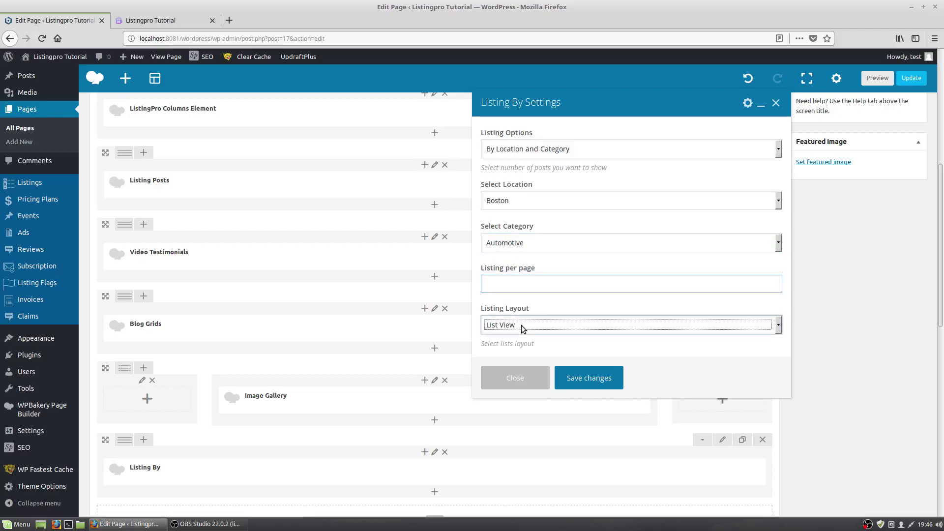
{"action": "left_click", "coordinate": [521, 326]}
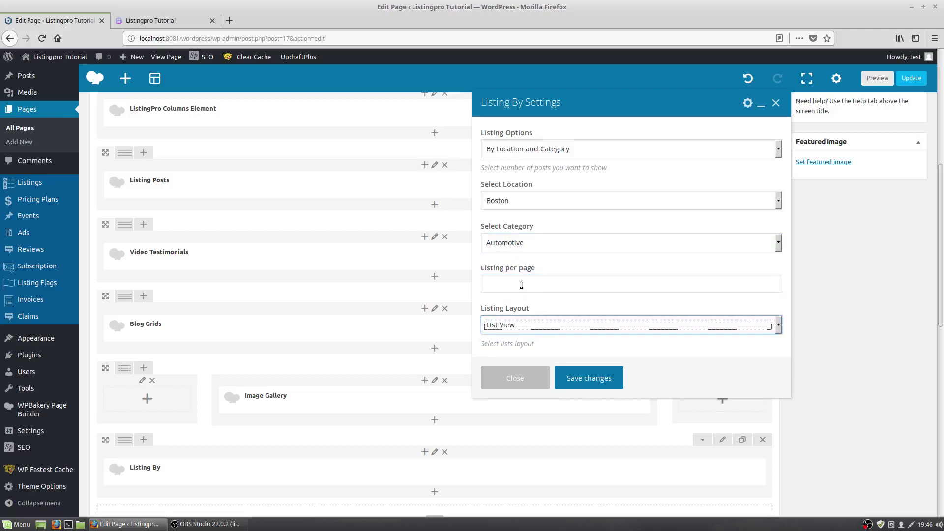
Step: Switch the filter to By Location with Denver, 1 listing per page and List View
{"action": "scroll", "coordinate": [527, 263], "scroll_direction": "down", "scroll_amount": 2}
{"action": "left_click", "coordinate": [526, 150]}
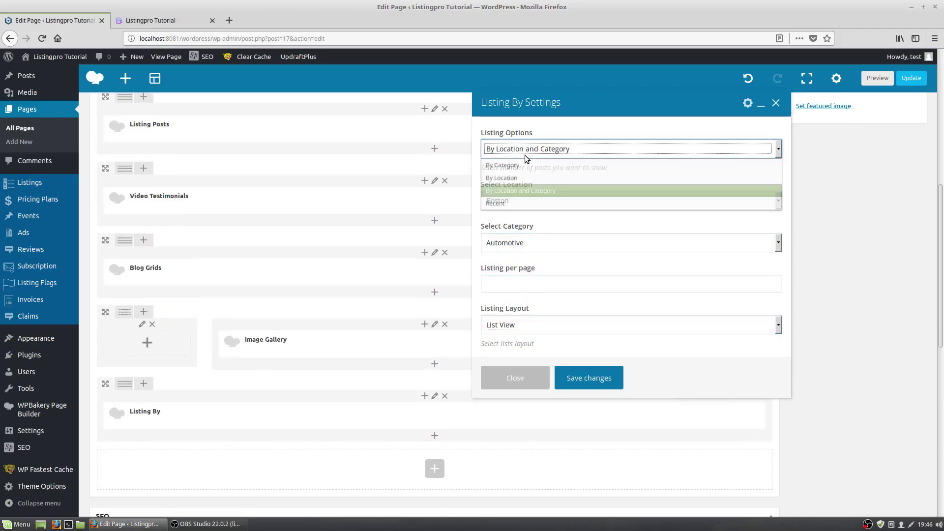
{"action": "left_click", "coordinate": [535, 180]}
{"action": "left_click", "coordinate": [532, 208]}
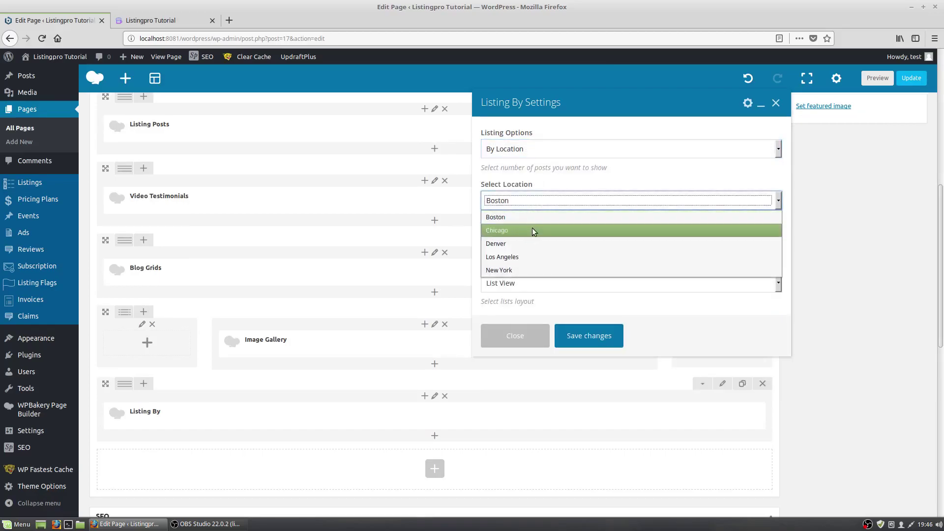
{"action": "left_click", "coordinate": [534, 242]}
{"action": "left_click", "coordinate": [535, 243]}
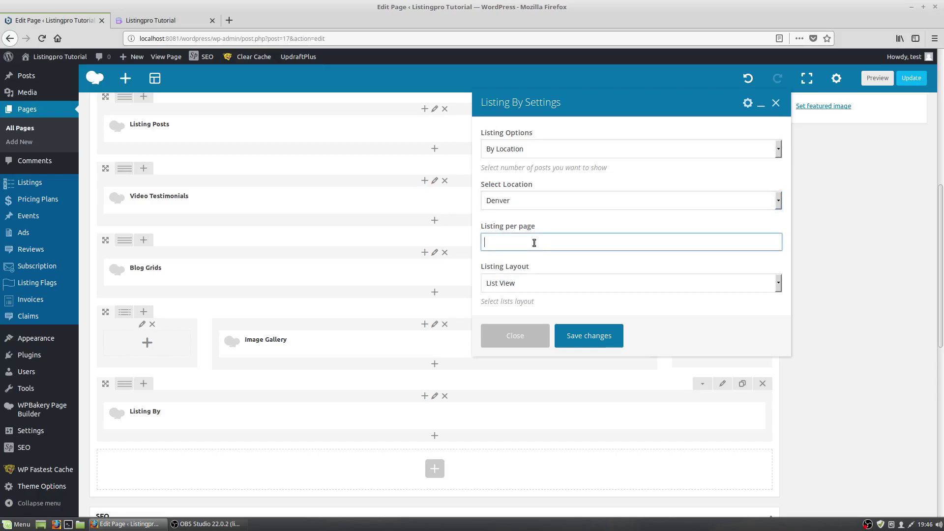
{"action": "left_click", "coordinate": [545, 278]}
{"action": "left_click", "coordinate": [548, 304]}
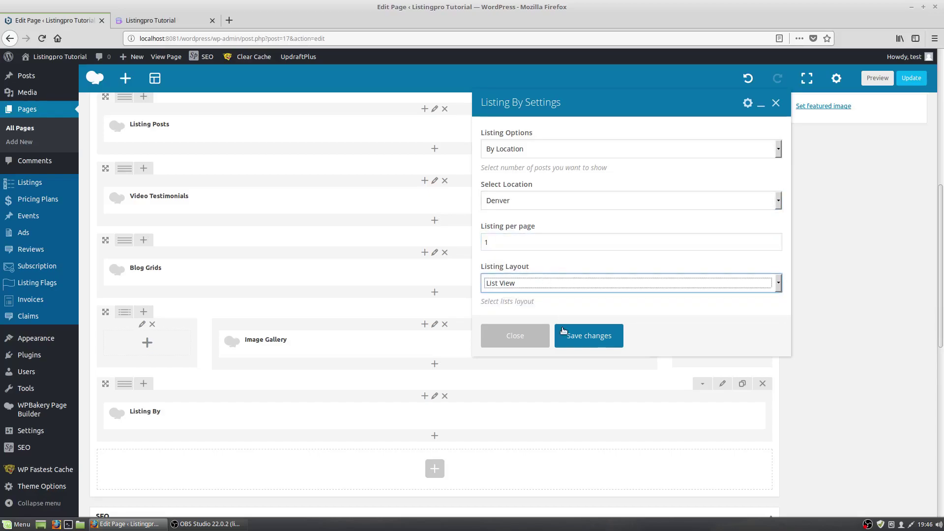
Step: Save the Listing By settings, then give its column 25 top and bottom margins and save
{"action": "left_click", "coordinate": [573, 340]}
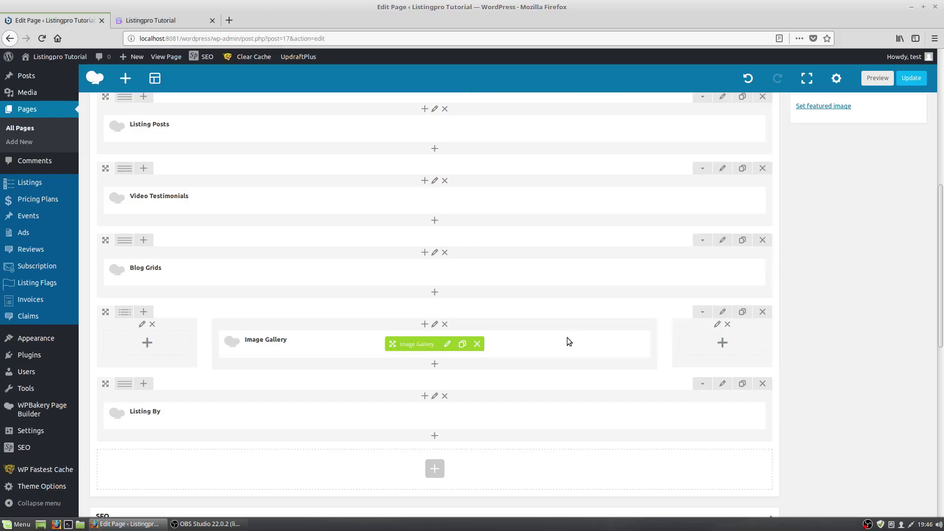
{"action": "left_click", "coordinate": [435, 397]}
{"action": "left_click", "coordinate": [557, 129]}
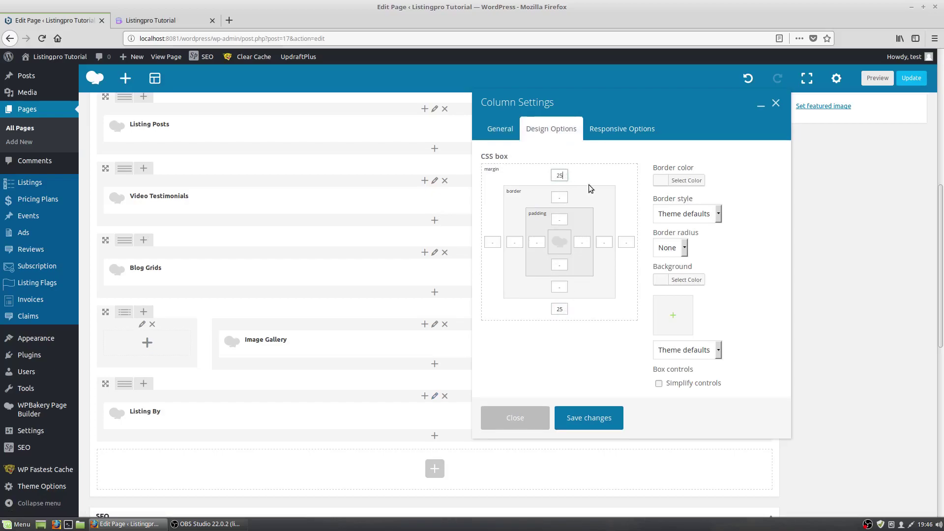
{"action": "left_click", "coordinate": [494, 128]}
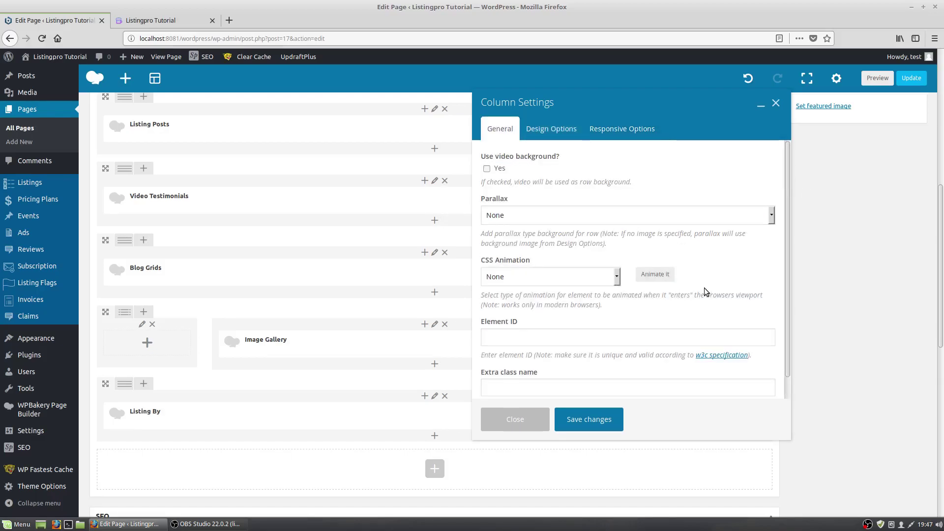
{"action": "scroll", "coordinate": [704, 290], "scroll_direction": "down", "scroll_amount": 1}
{"action": "left_click", "coordinate": [591, 420]}
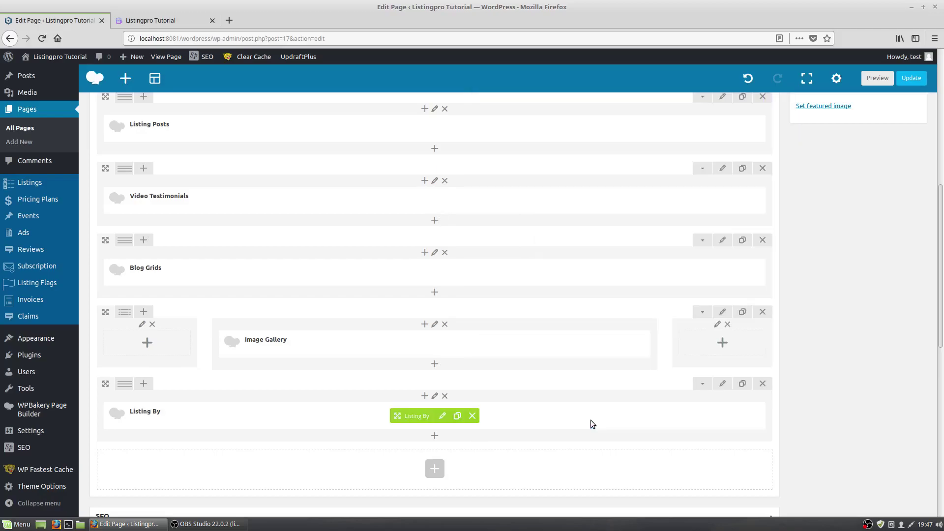
Step: Set the Listing By row's Row Type to Full Width
{"action": "left_click", "coordinate": [722, 386]}
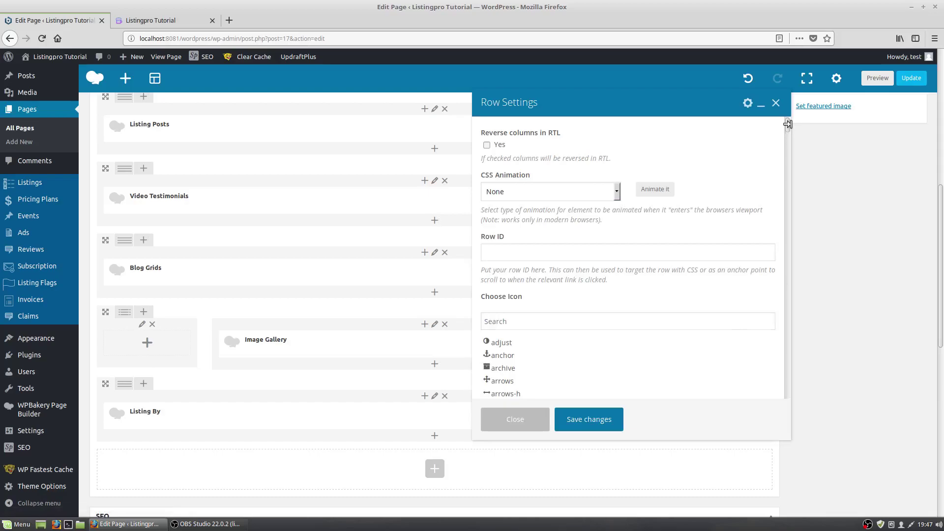
{"action": "left_click_drag", "start_coordinate": [788, 125], "coordinate": [797, 386]}
{"action": "left_click", "coordinate": [556, 295]}
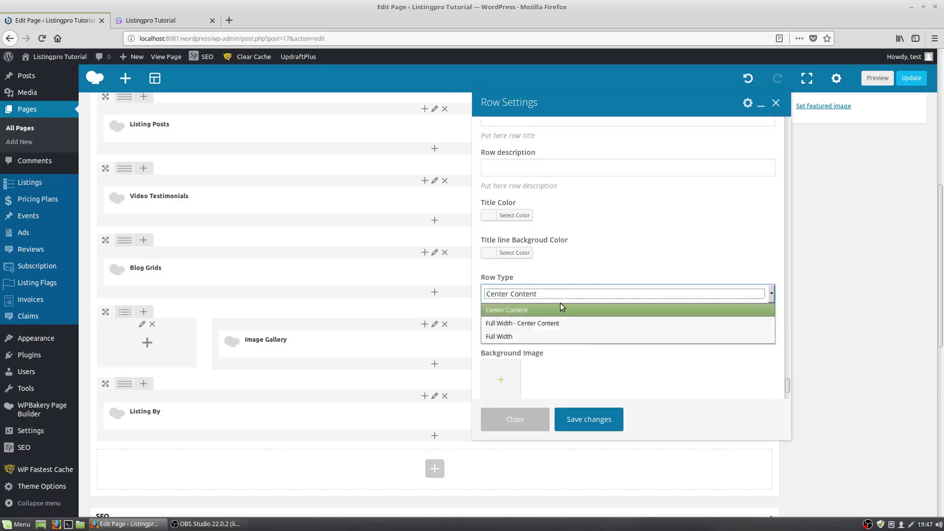
{"action": "left_click", "coordinate": [566, 335]}
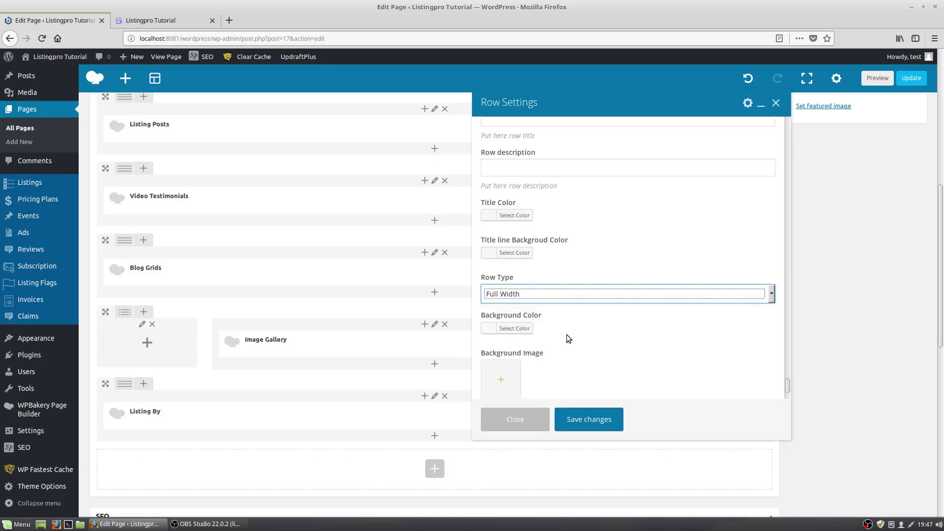
Step: Give the row the coffee-banner background image, keep Not Parallax, and save the row settings
{"action": "scroll", "coordinate": [560, 332], "scroll_direction": "down", "scroll_amount": 5}
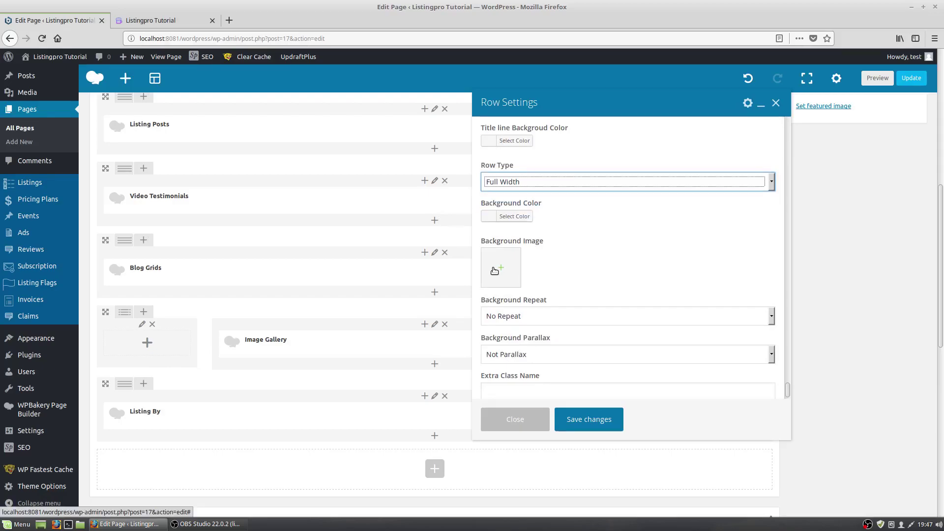
{"action": "left_click", "coordinate": [516, 268]}
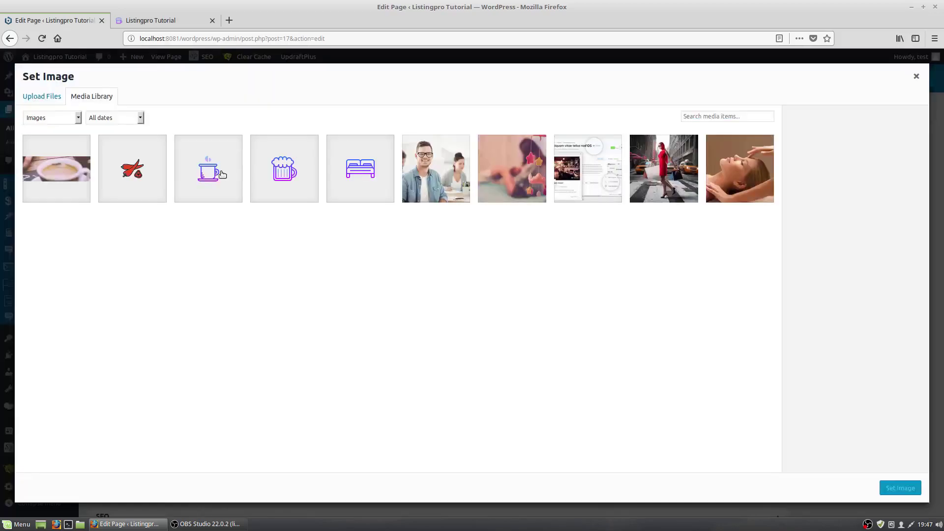
{"action": "left_click", "coordinate": [83, 174]}
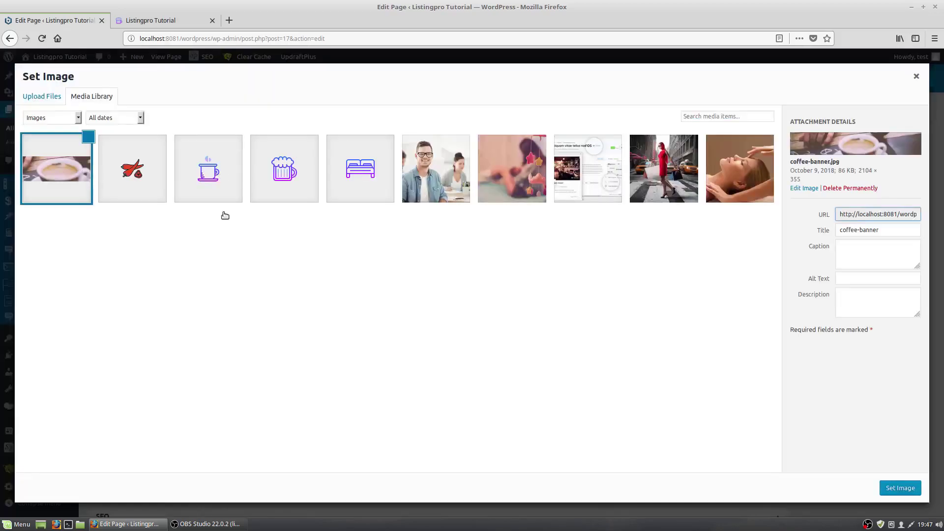
{"action": "left_click", "coordinate": [890, 492]}
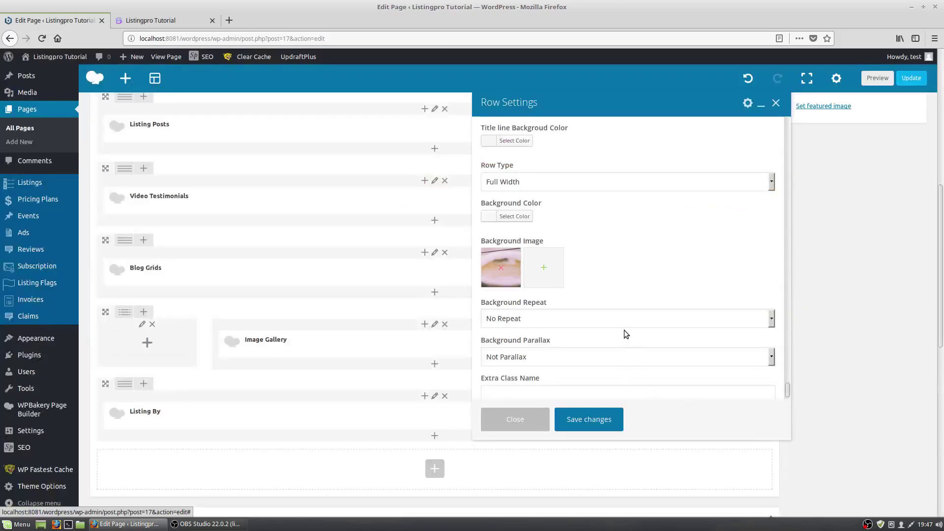
{"action": "left_click", "coordinate": [623, 356]}
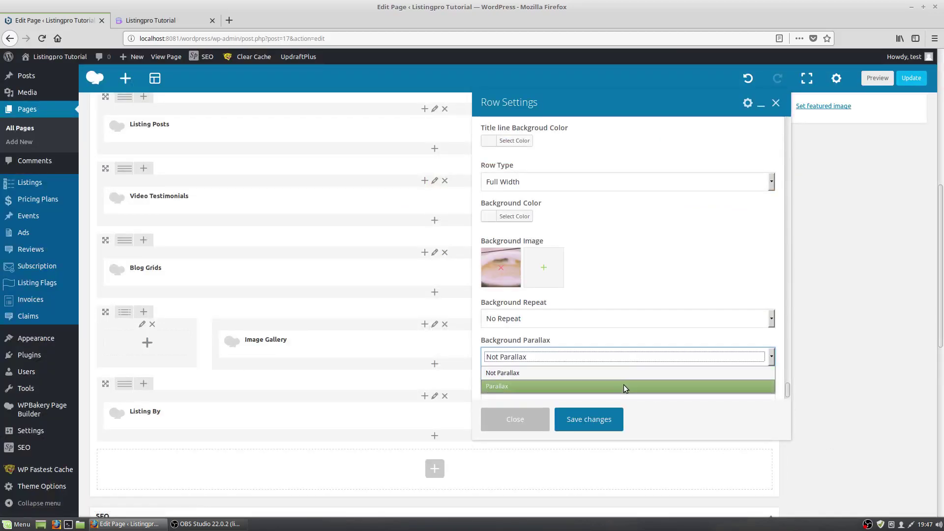
{"action": "left_click", "coordinate": [624, 358]}
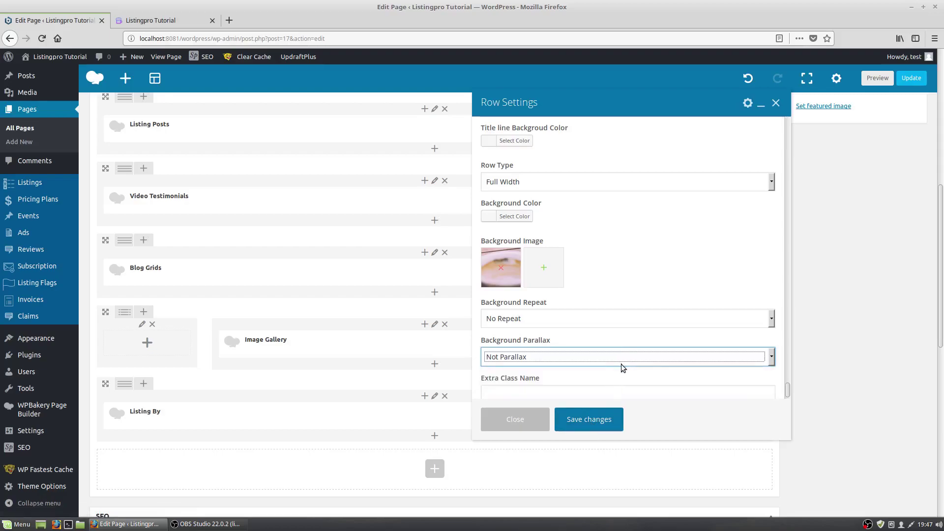
{"action": "scroll", "coordinate": [621, 366], "scroll_direction": "down", "scroll_amount": 1}
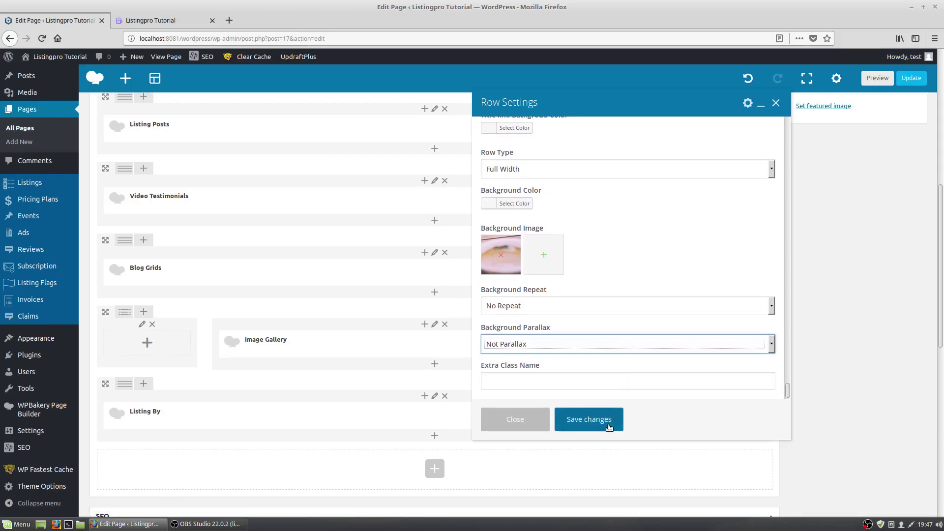
{"action": "left_click", "coordinate": [609, 423]}
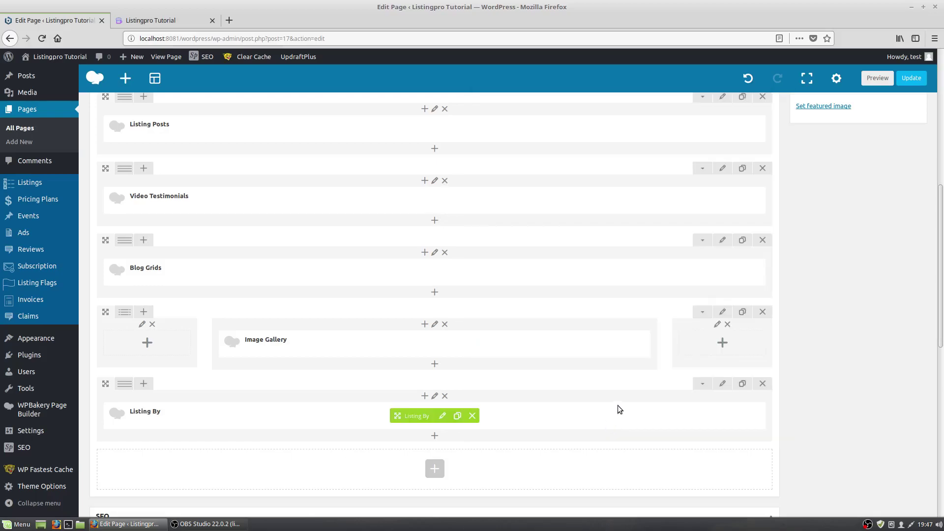
Step: Update the Home page and view the live site showing the listing over the coffee background
{"action": "left_click", "coordinate": [914, 78]}
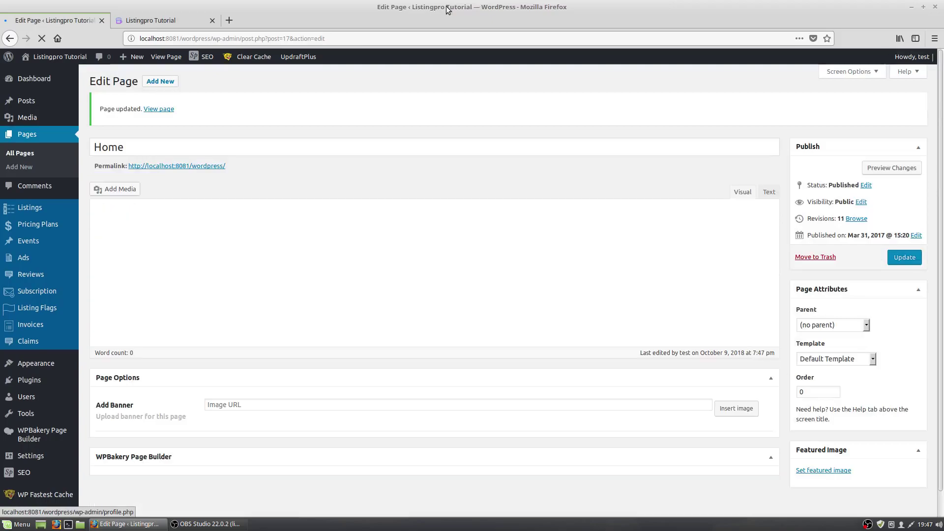
{"action": "left_click", "coordinate": [189, 25]}
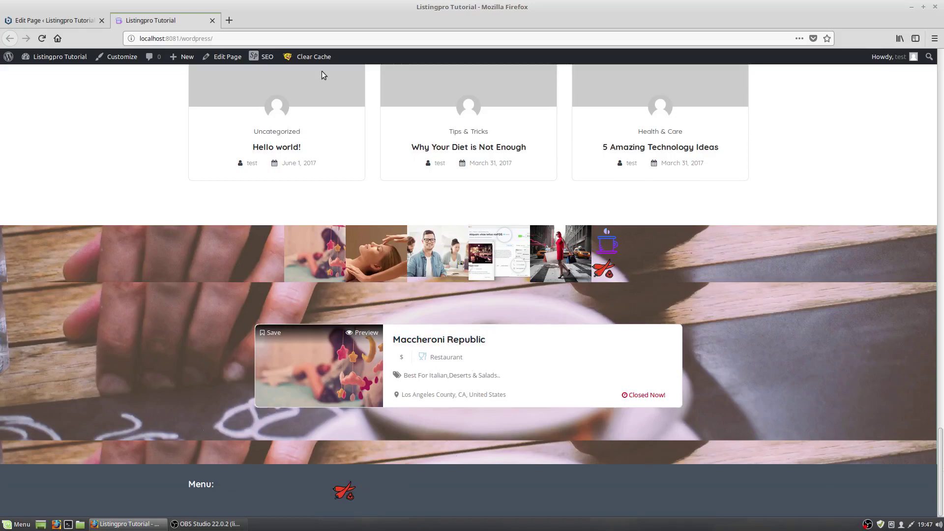
Step: Drag the Listing By row up above the Locations row and update the Home page
{"action": "left_click", "coordinate": [46, 21]}
{"action": "scroll", "coordinate": [224, 297], "scroll_direction": "down", "scroll_amount": 12}
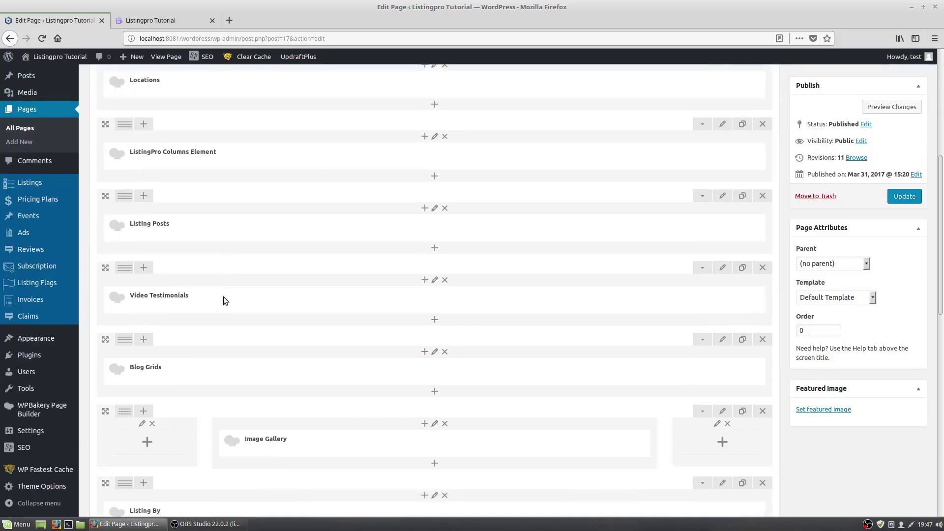
{"action": "scroll", "coordinate": [206, 316], "scroll_direction": "up", "scroll_amount": 4}
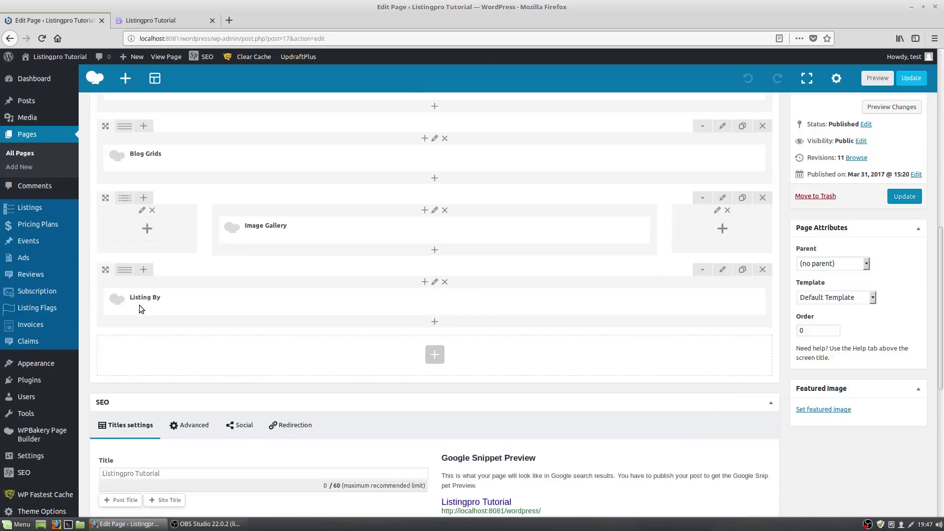
{"action": "scroll", "coordinate": [146, 404], "scroll_direction": "up", "scroll_amount": 4}
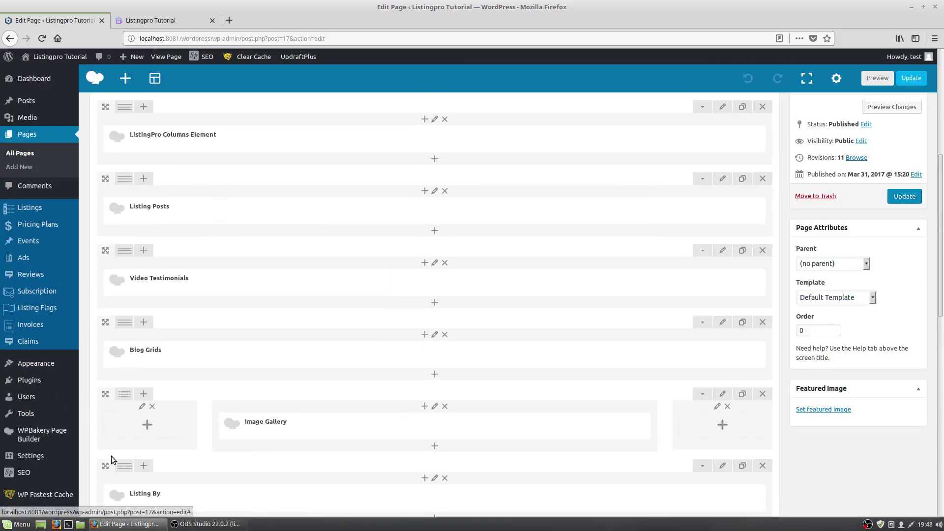
{"action": "mouse_move", "coordinate": [106, 466]}
{"action": "left_mouse_down"}
{"action": "mouse_move", "coordinate": [96, 275]}
{"action": "mouse_move", "coordinate": [103, 119]}
{"action": "left_mouse_up"}
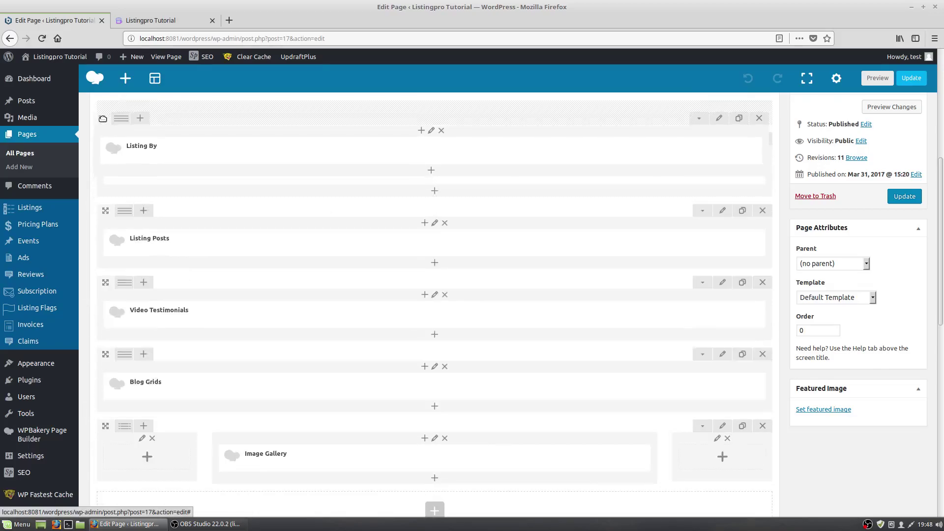
{"action": "left_click_drag", "start_coordinate": [118, 156], "coordinate": [119, 156]}
{"action": "scroll", "coordinate": [165, 333], "scroll_direction": "up", "scroll_amount": 5}
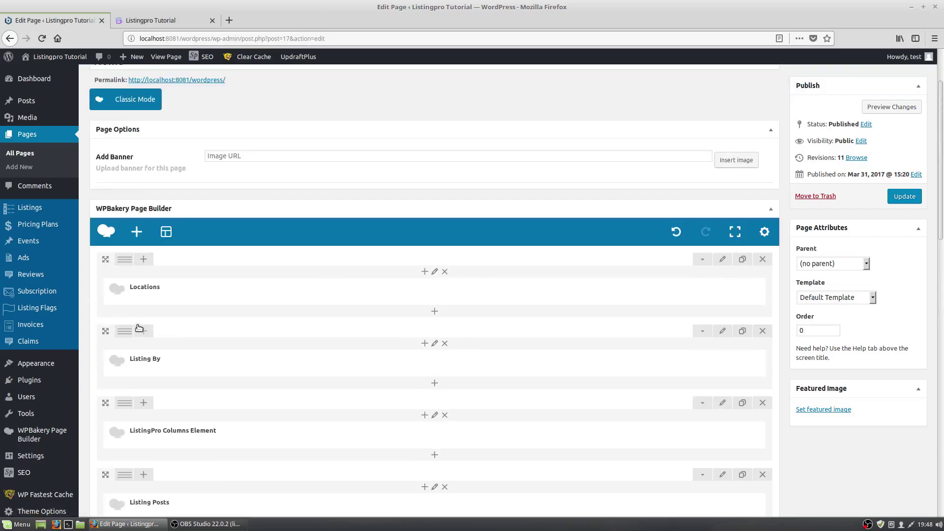
{"action": "left_click_drag", "start_coordinate": [105, 327], "coordinate": [125, 334]}
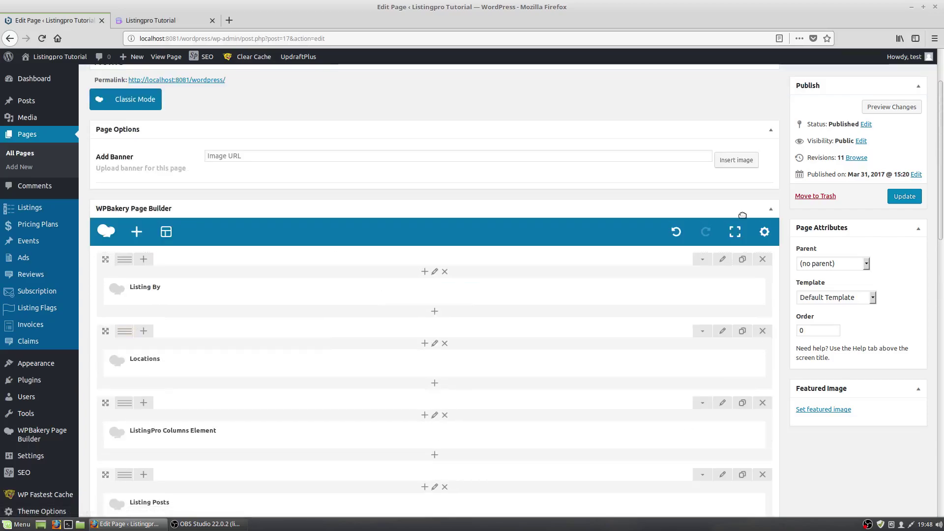
{"action": "left_click", "coordinate": [895, 197]}
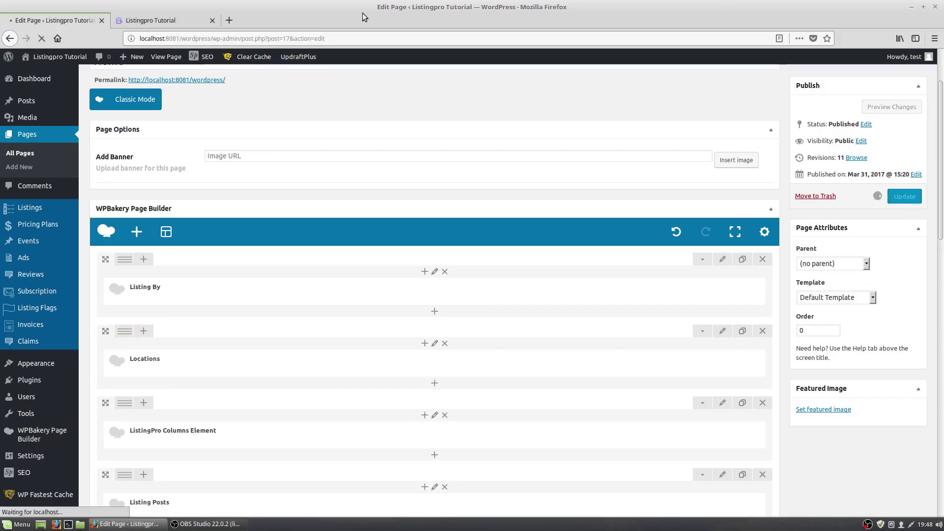
Step: Reload the live home page to confirm the Maccheroni Republic listing now sits below the category icons
{"action": "left_click", "coordinate": [198, 24]}
{"action": "left_click_drag", "start_coordinate": [941, 87], "coordinate": [900, 203]}
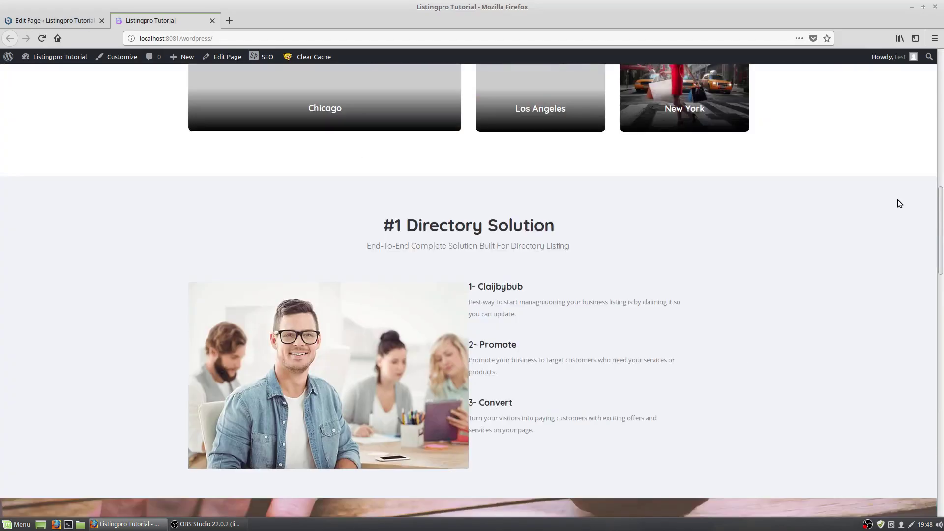
{"action": "left_click", "coordinate": [42, 38]}
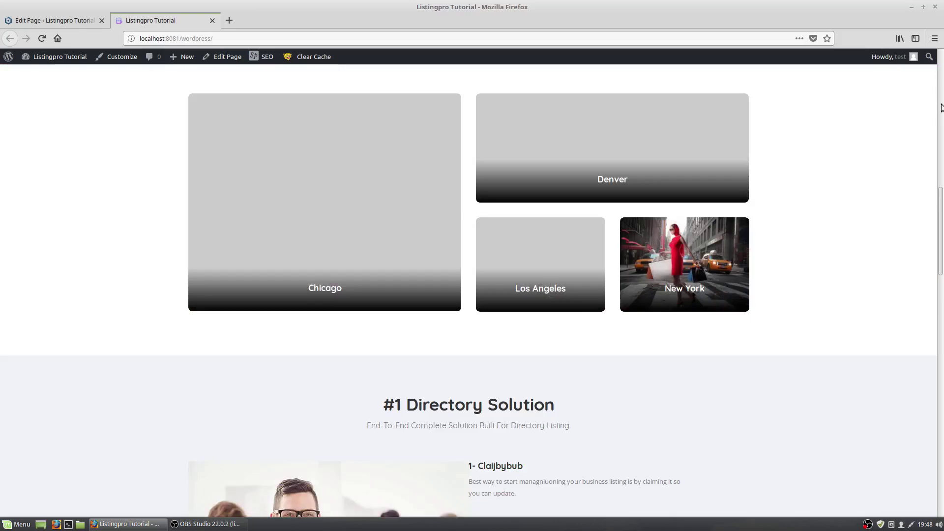
{"action": "left_click", "coordinate": [941, 109]}
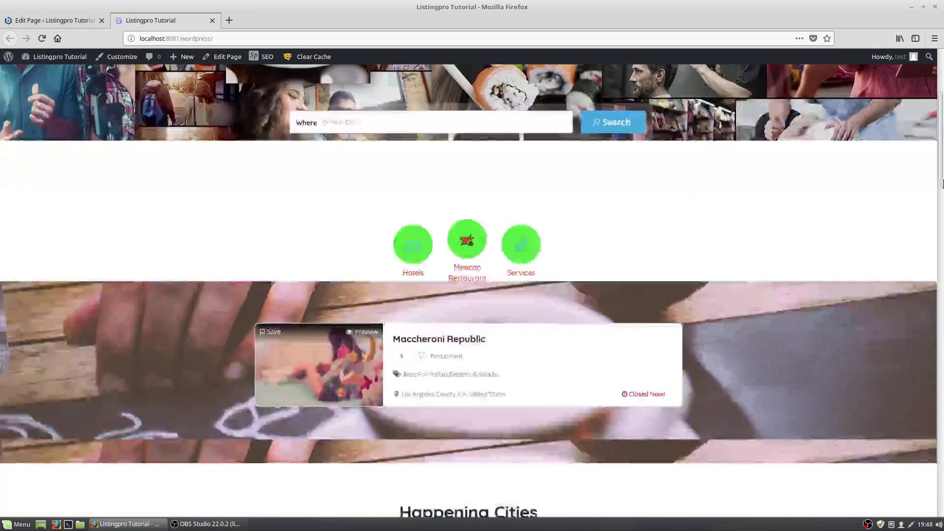
{"action": "left_click_drag", "start_coordinate": [943, 184], "coordinate": [943, 127]}
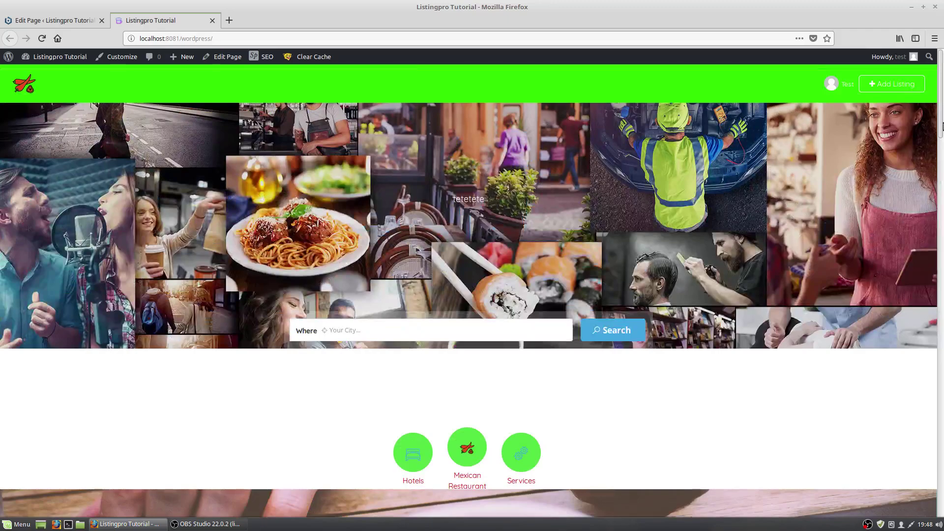
{"action": "left_click", "coordinate": [70, 24]}
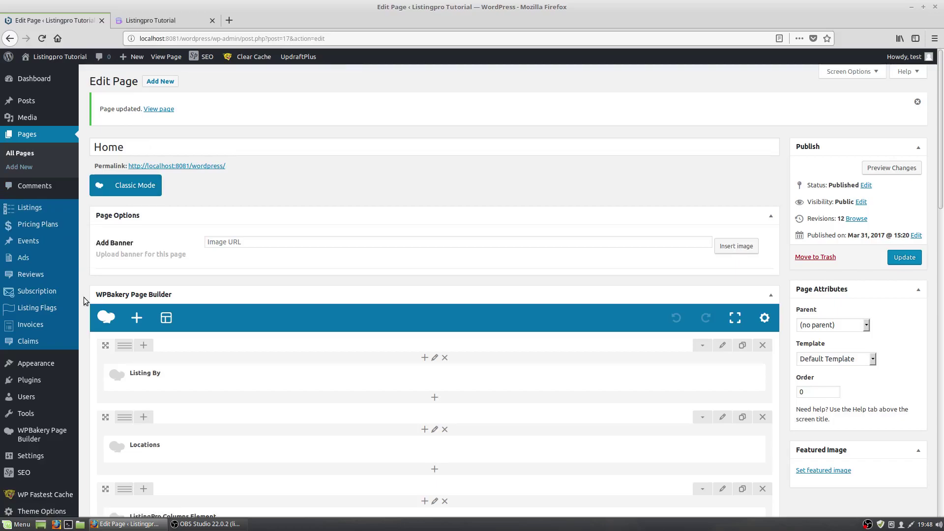
{"action": "scroll", "coordinate": [56, 393], "scroll_direction": "down", "scroll_amount": 6}
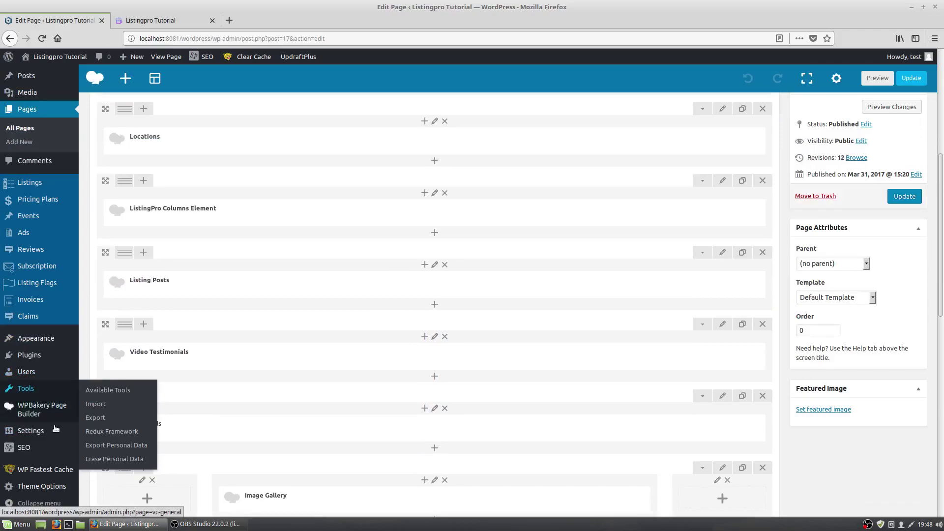
{"action": "mouse_move", "coordinate": [40, 408]}
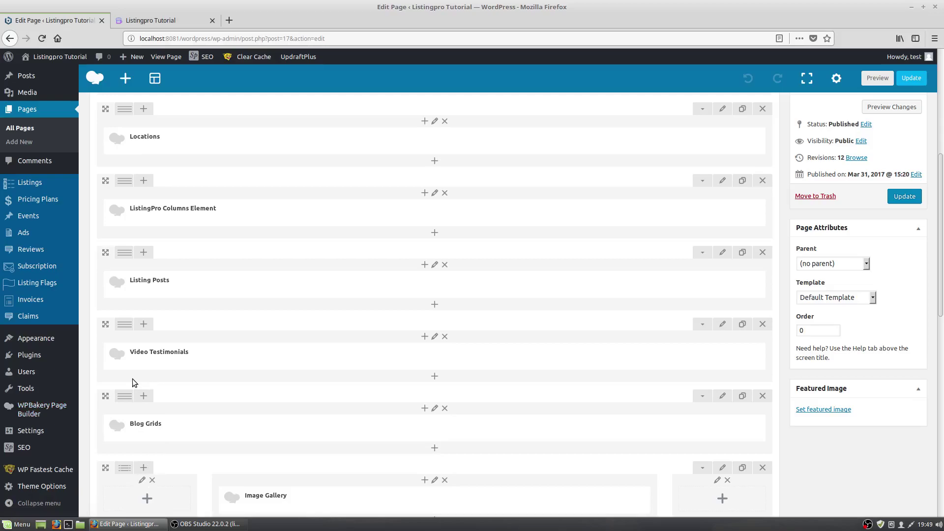
{"action": "mouse_move", "coordinate": [37, 450]}
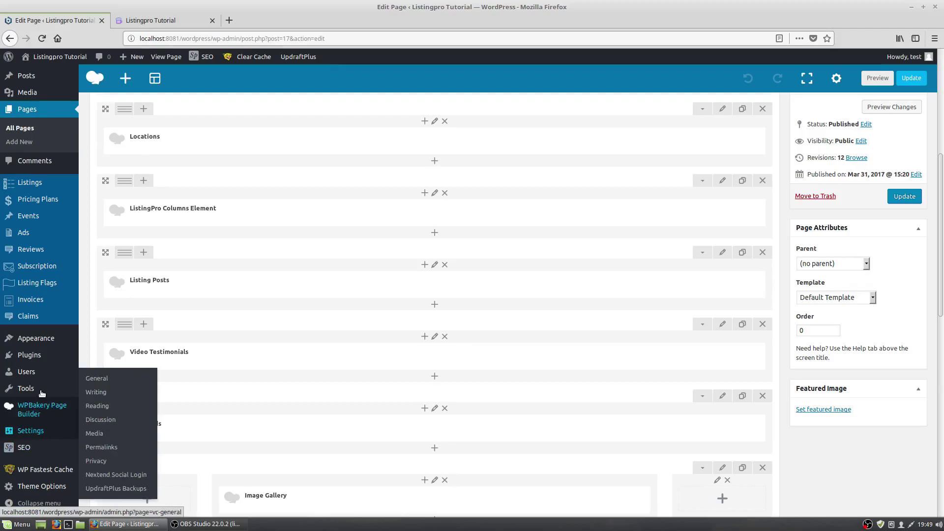
{"action": "mouse_move", "coordinate": [47, 378]}
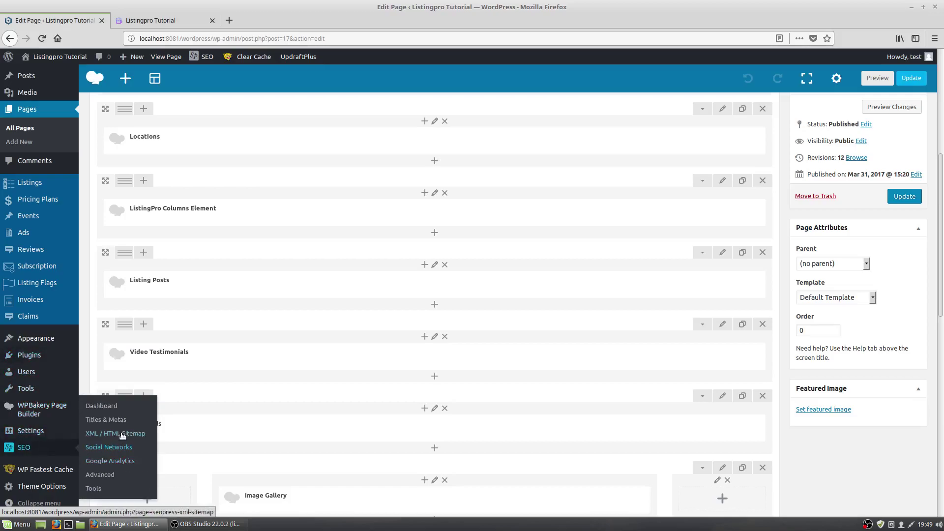
Step: Flush the permalinks and save the XML sitemap settings
{"action": "left_click", "coordinate": [137, 443]}
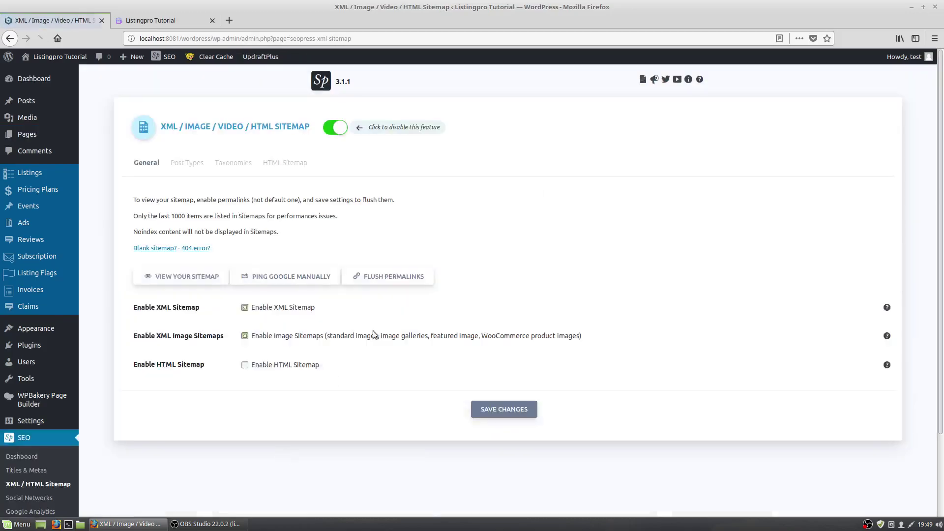
{"action": "left_click", "coordinate": [399, 277]}
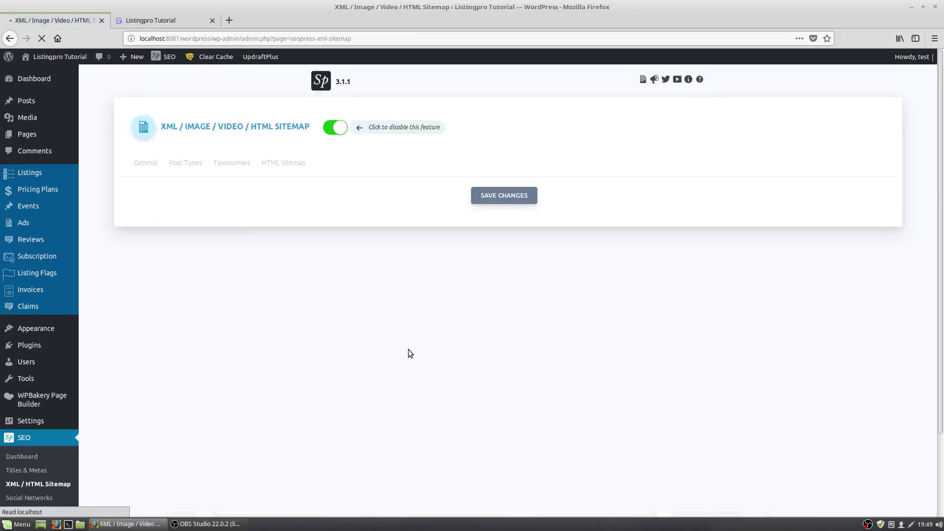
{"action": "left_click", "coordinate": [500, 403]}
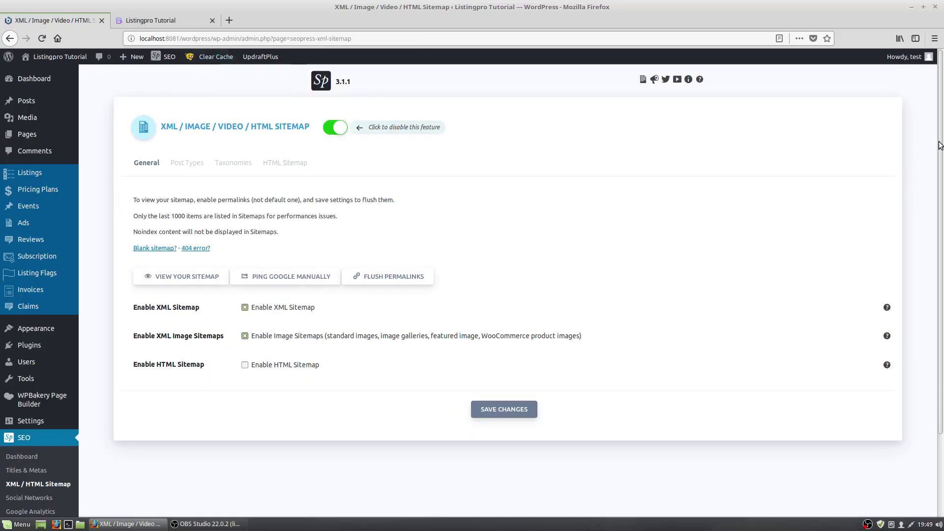
Step: Reload the front page and scroll down to check the Happening Cities cards
{"action": "mouse_move", "coordinate": [213, 58]}
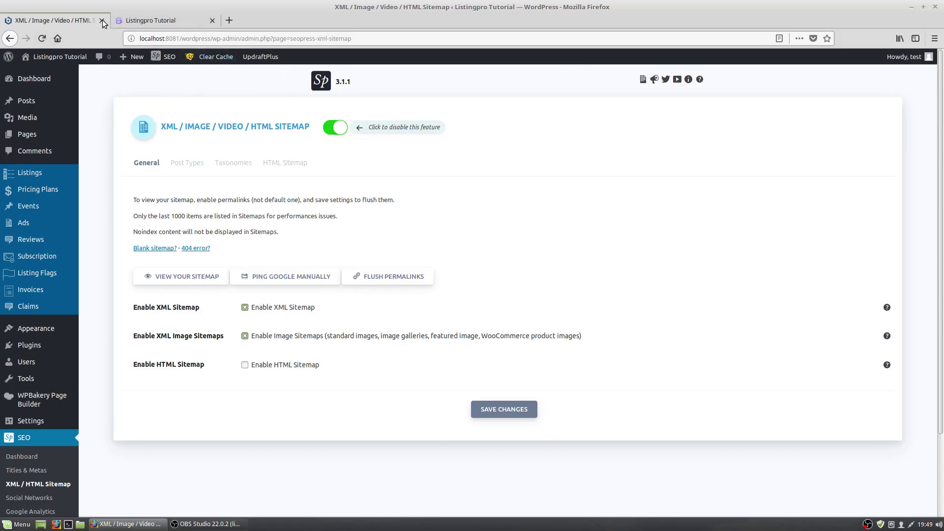
{"action": "left_click", "coordinate": [118, 20]}
{"action": "left_click", "coordinate": [42, 38]}
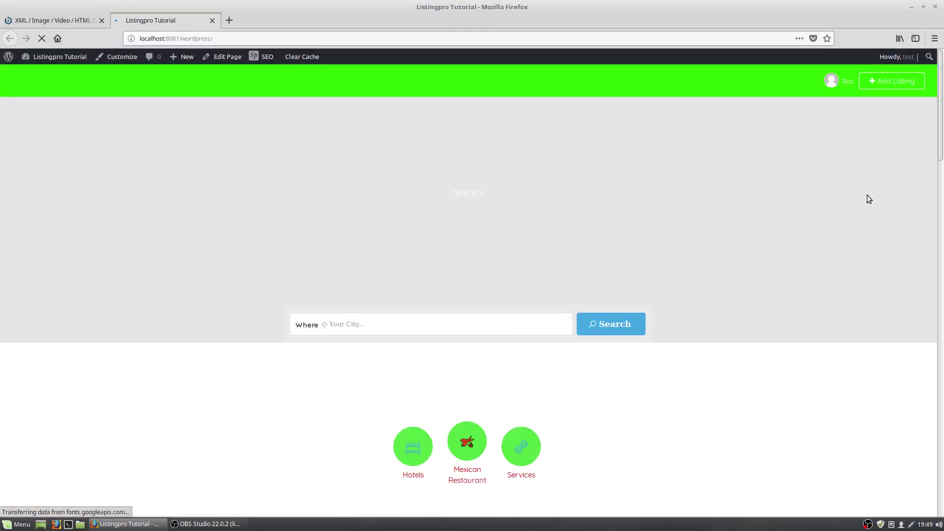
{"action": "scroll", "coordinate": [942, 215], "scroll_direction": "down", "scroll_amount": 10}
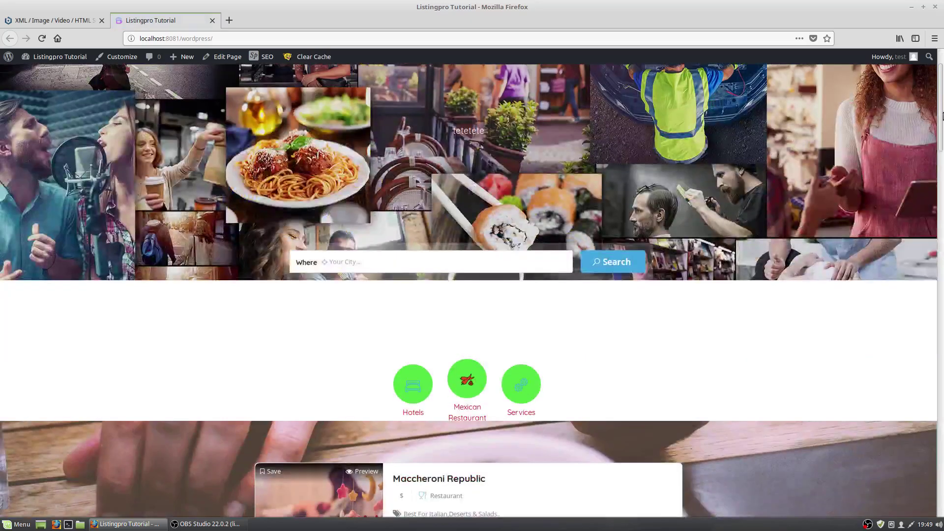
{"action": "mouse_move", "coordinate": [943, 215]}
{"action": "left_mouse_down"}
{"action": "mouse_move", "coordinate": [943, 395]}
{"action": "mouse_move", "coordinate": [942, 220]}
{"action": "left_mouse_up"}
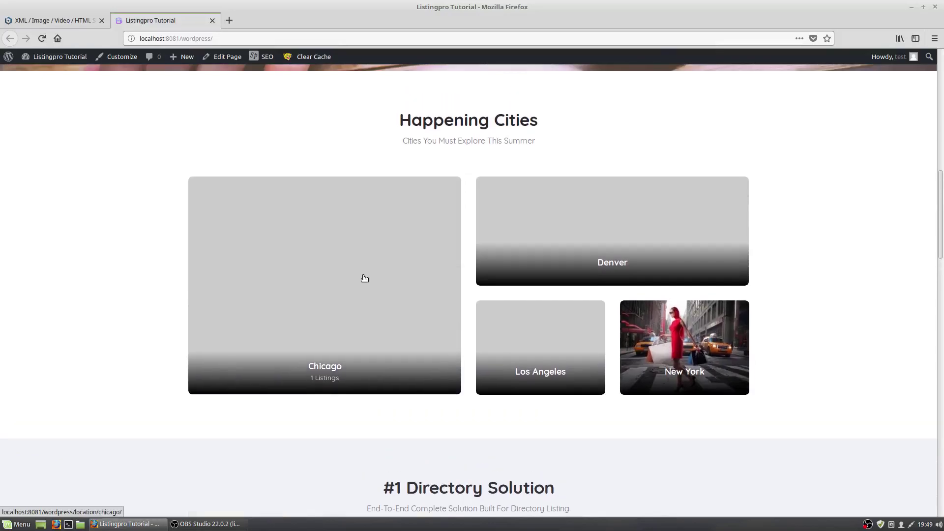
{"action": "left_click", "coordinate": [95, 26]}
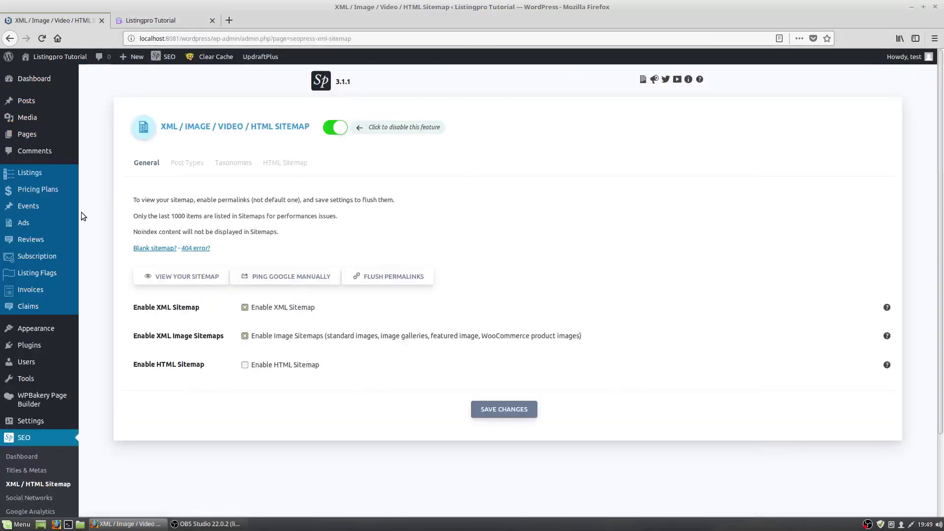
Step: Open the Home page in the editor and inspect the Locations element settings without changing them
{"action": "mouse_move", "coordinate": [29, 140]}
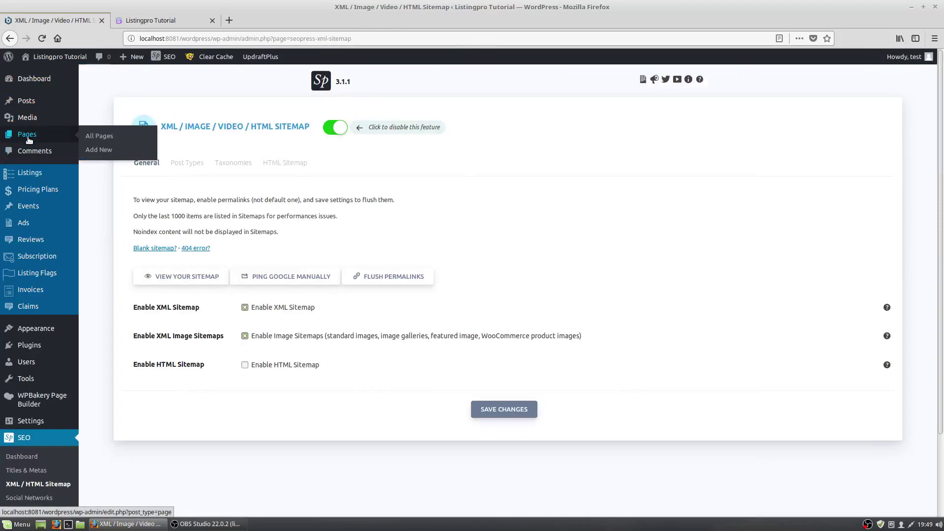
{"action": "left_click", "coordinate": [99, 136]}
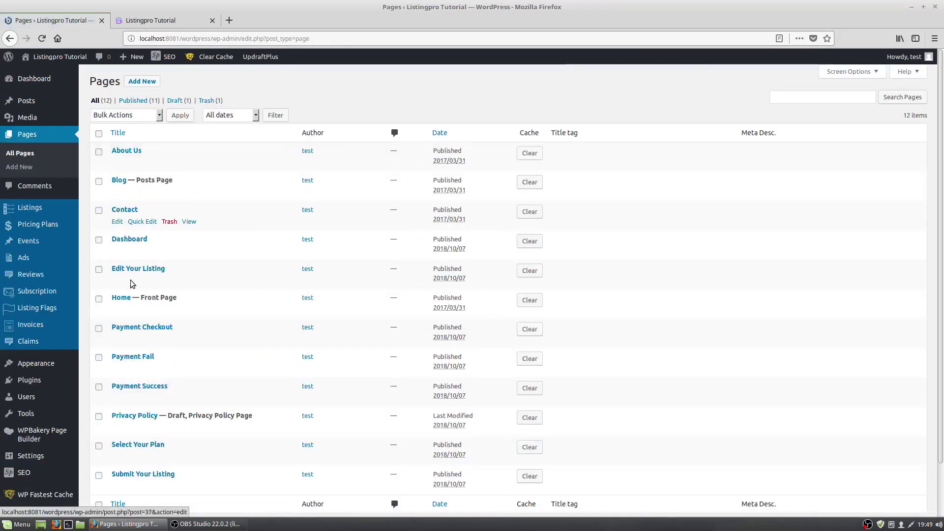
{"action": "left_click", "coordinate": [121, 298]}
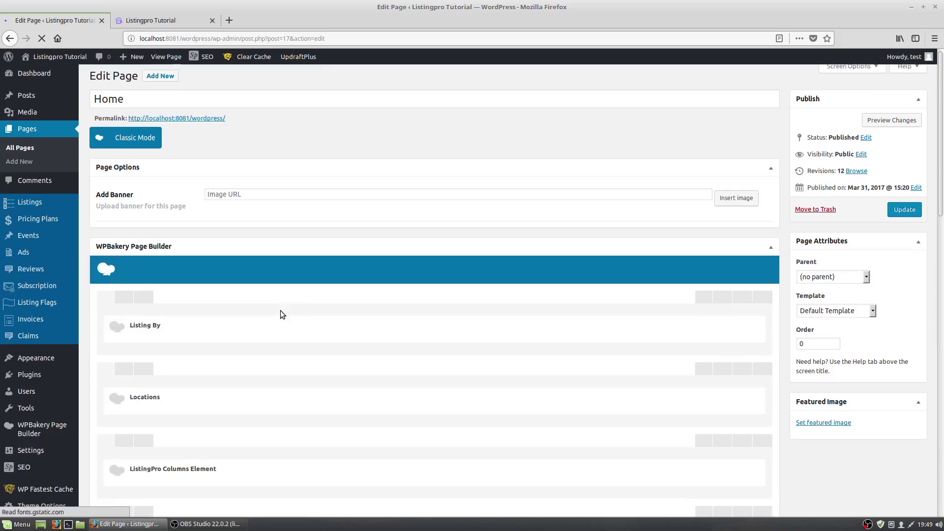
{"action": "scroll", "coordinate": [270, 312], "scroll_direction": "down", "scroll_amount": 1}
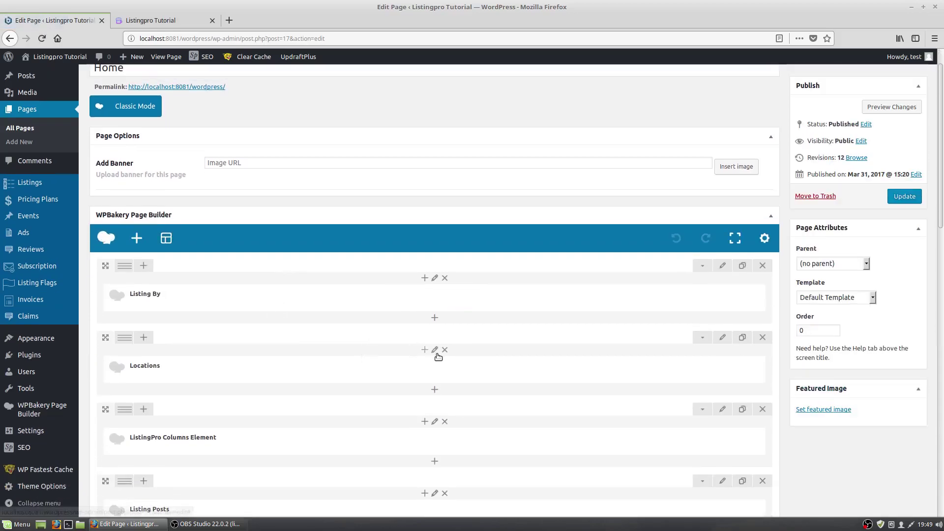
{"action": "mouse_move", "coordinate": [441, 372]}
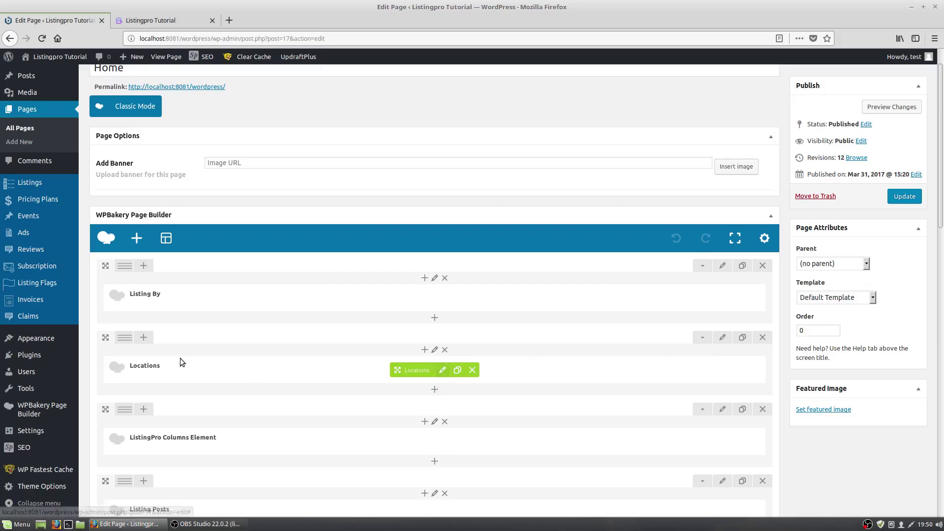
{"action": "left_click", "coordinate": [442, 370]}
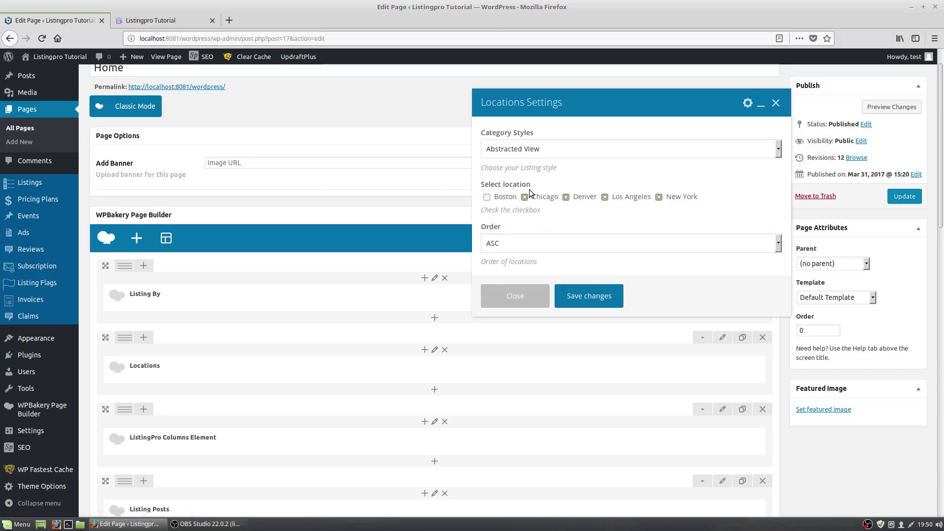
{"action": "left_click", "coordinate": [514, 296]}
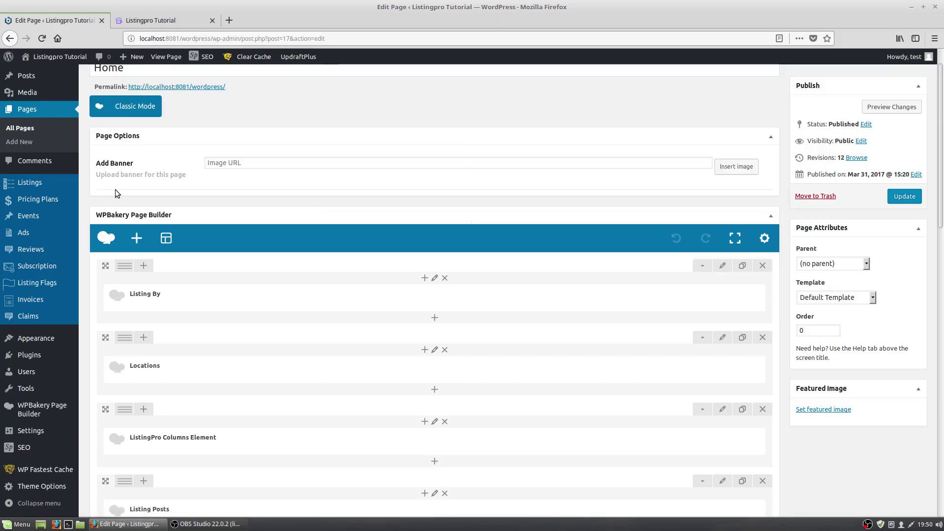
Step: Glance at the front page's Happening Cities section, then go to Listings > Locations
{"action": "left_click", "coordinate": [155, 22]}
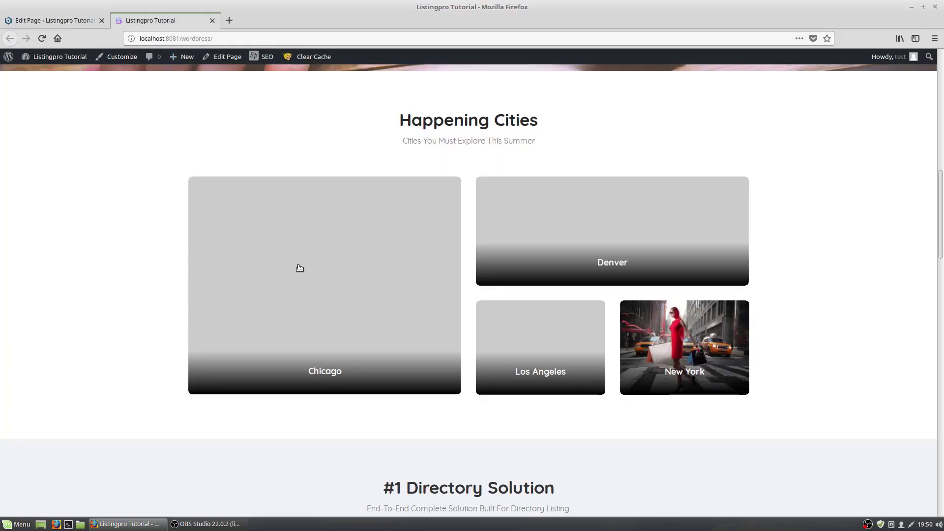
{"action": "left_click", "coordinate": [75, 17]}
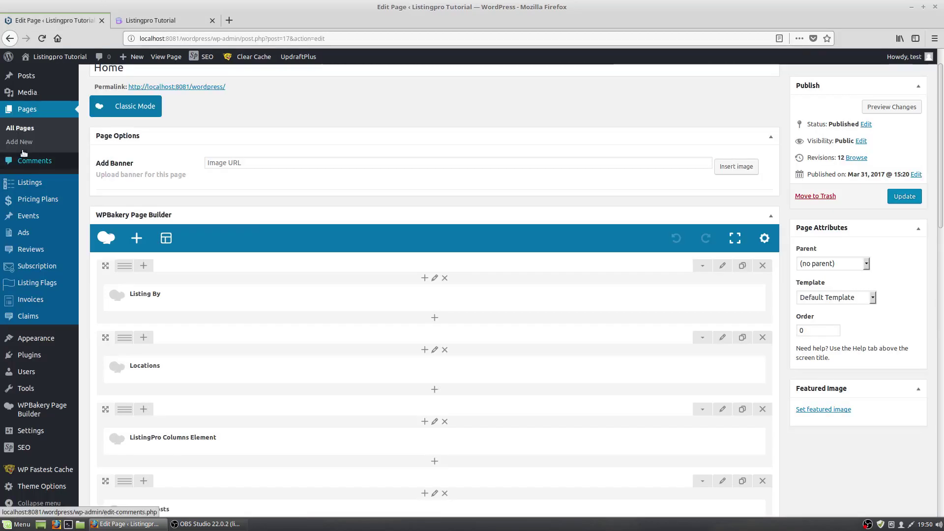
{"action": "mouse_move", "coordinate": [36, 182]}
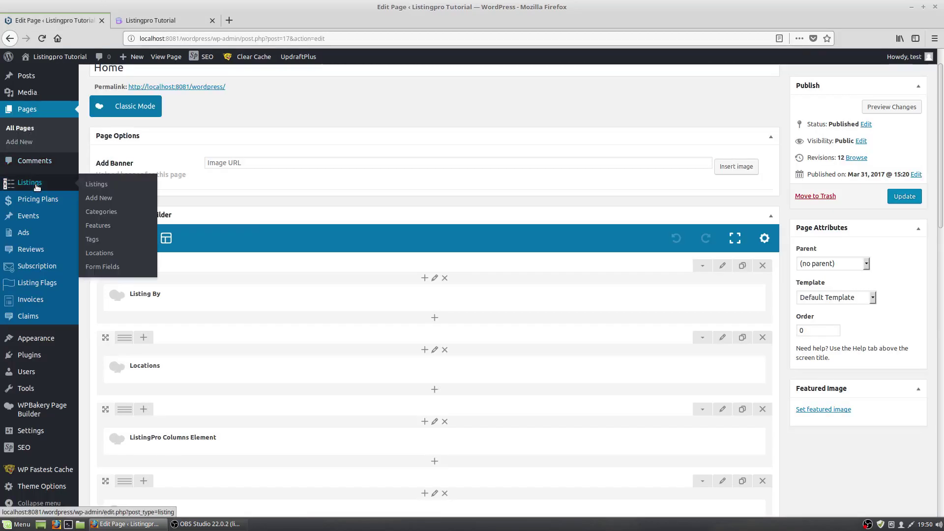
{"action": "left_click", "coordinate": [100, 253]}
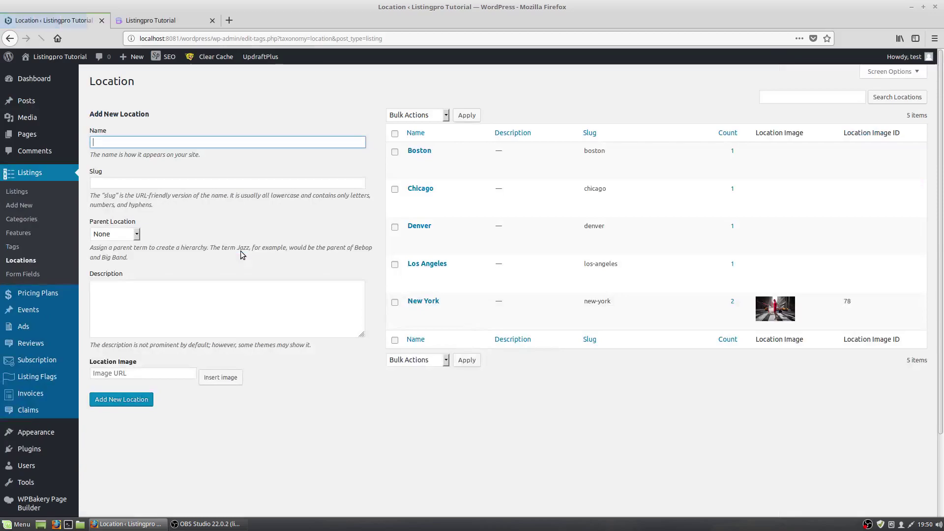
Step: Set Chicago's Location Image to the spa photo from the media library and update the location
{"action": "left_click", "coordinate": [414, 199]}
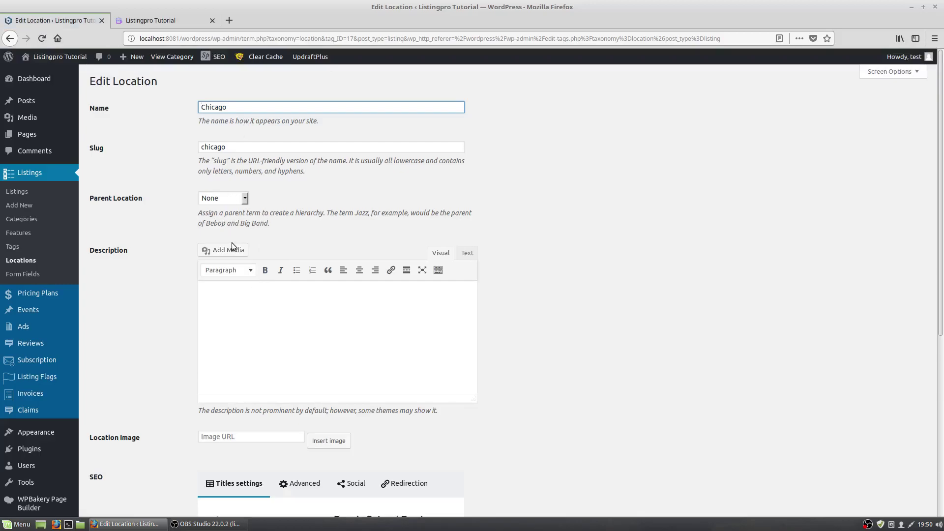
{"action": "left_click", "coordinate": [318, 444]}
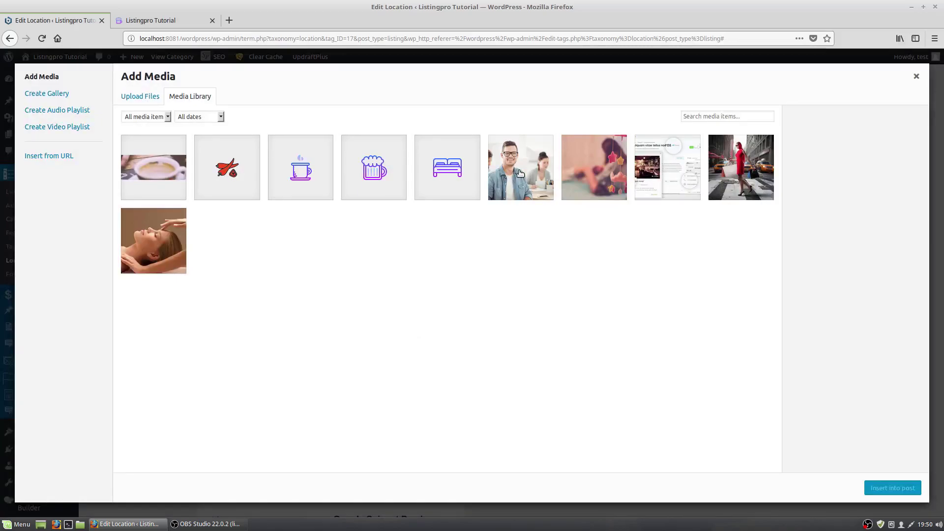
{"action": "left_click", "coordinate": [520, 173]}
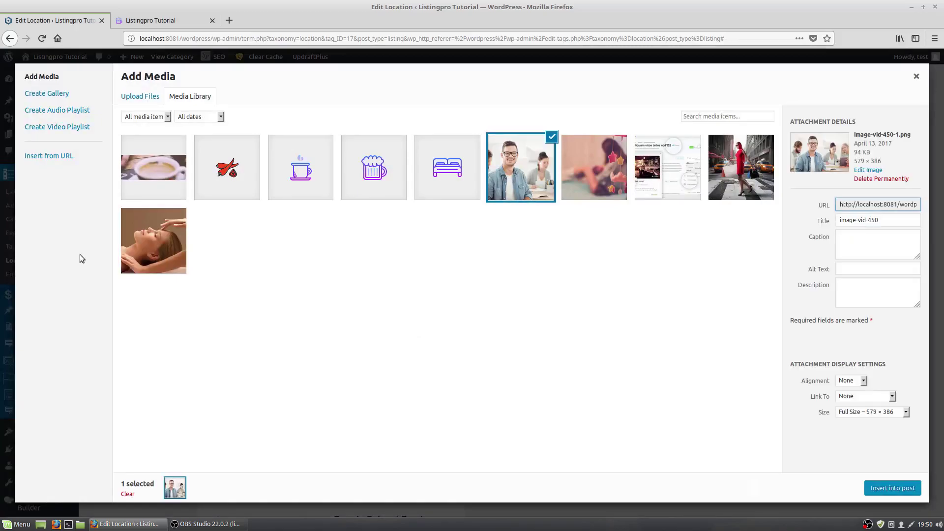
{"action": "left_click", "coordinate": [165, 224]}
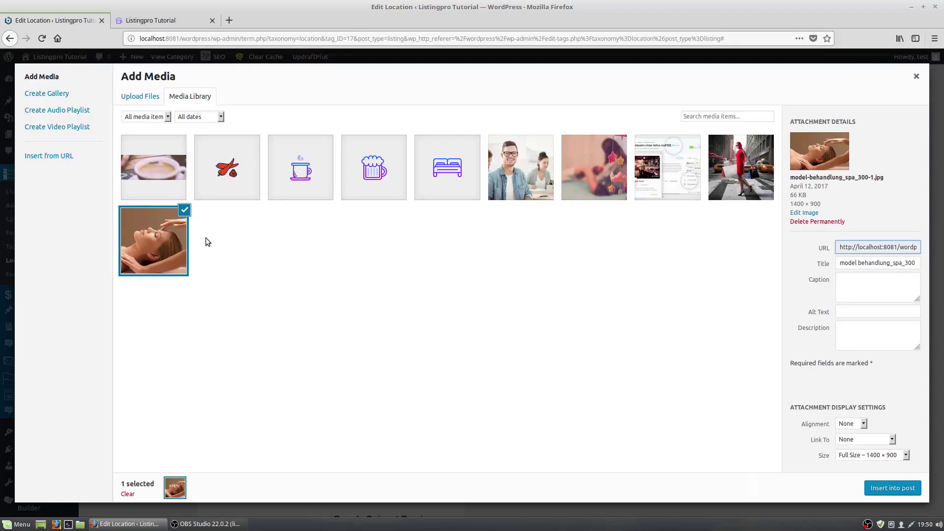
{"action": "left_click", "coordinate": [876, 491]}
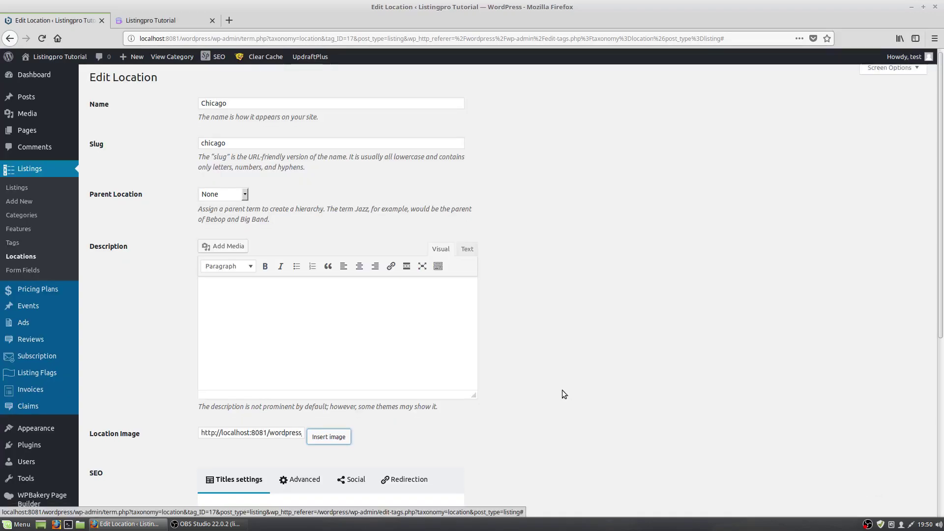
{"action": "scroll", "coordinate": [562, 391], "scroll_direction": "down", "scroll_amount": 6}
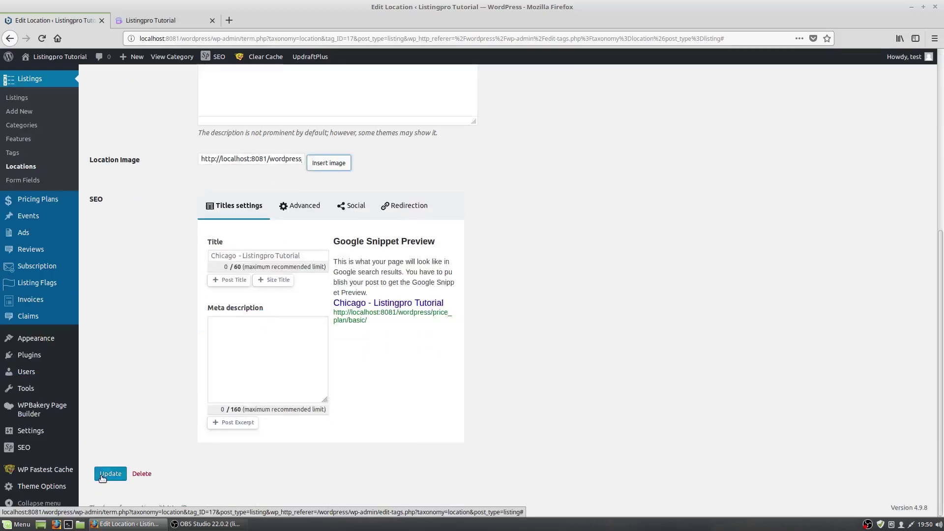
{"action": "left_click", "coordinate": [102, 477]}
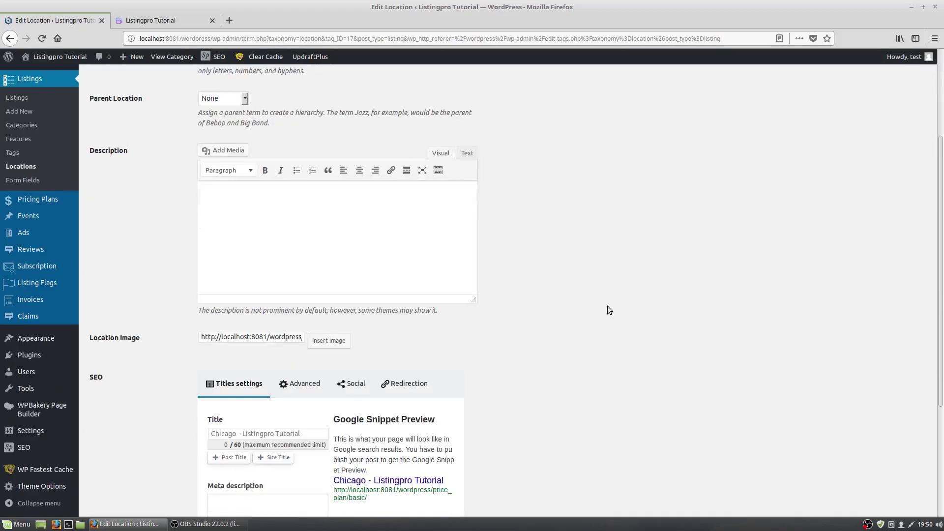
Step: Refresh the live home page and scroll to Happening Cities to see Chicago's spa photo
{"action": "left_click", "coordinate": [134, 119]}
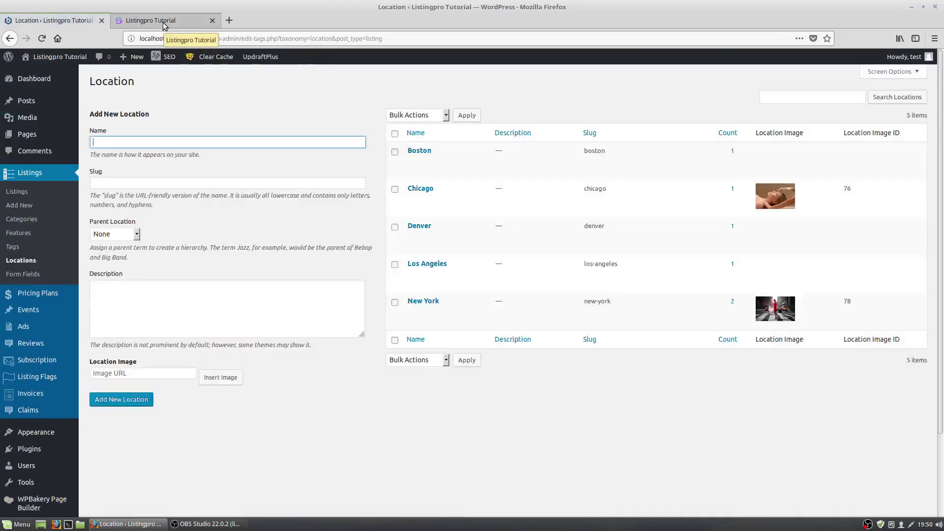
{"action": "left_click", "coordinate": [163, 22]}
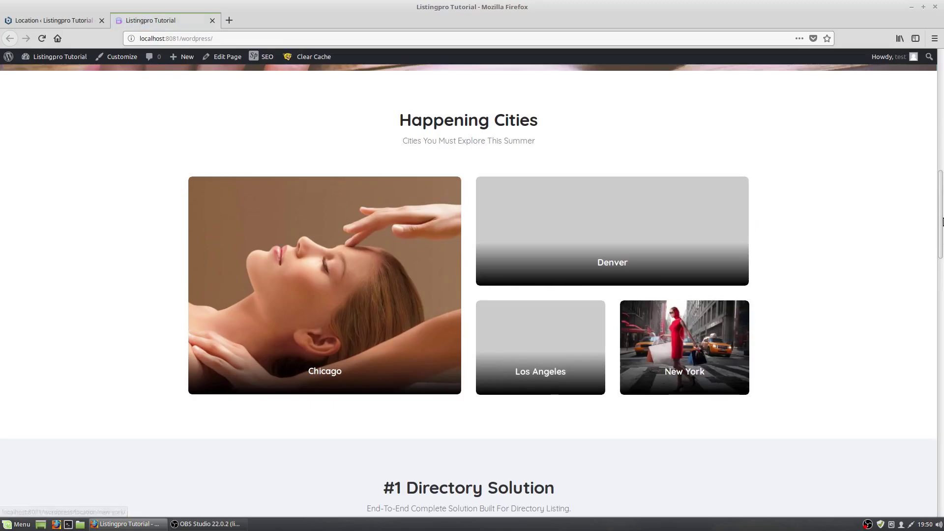
{"action": "scroll", "coordinate": [942, 305], "scroll_direction": "down", "scroll_amount": 8}
{"action": "left_click_drag", "start_coordinate": [942, 305], "coordinate": [942, 157]}
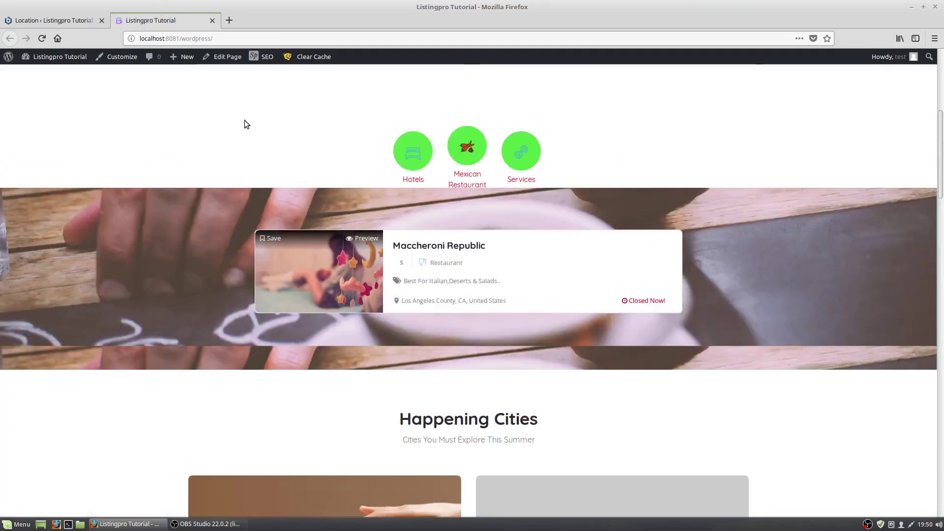